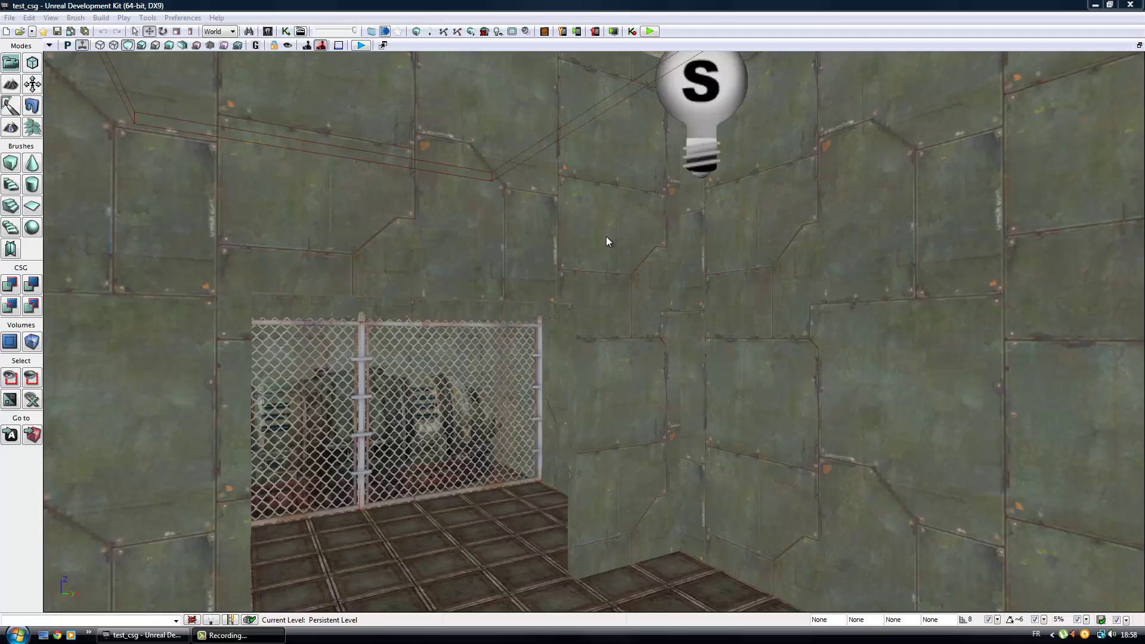
- Fly toward the fence in Brush Wireframe view, then return to textured shading facing the tanks
left_click_drag(607, 238, 508, 255)
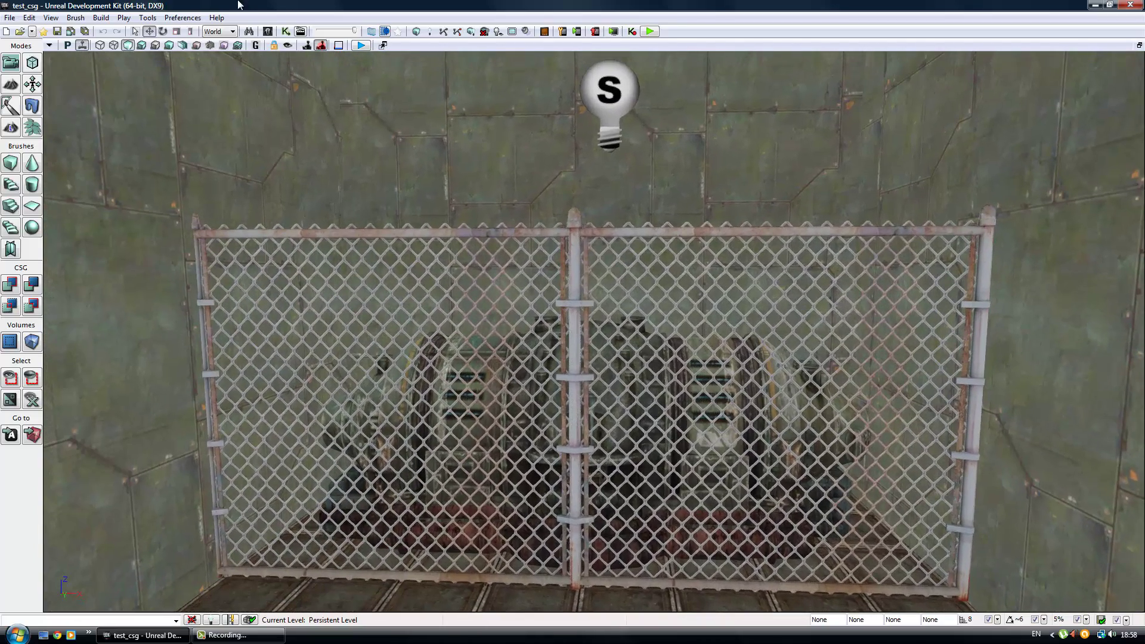
left_click(100, 46)
mouse_move(488, 368)
left_mouse_down()
mouse_move(1074, 369)
mouse_move(505, 354)
mouse_move(211, 62)
left_mouse_up()
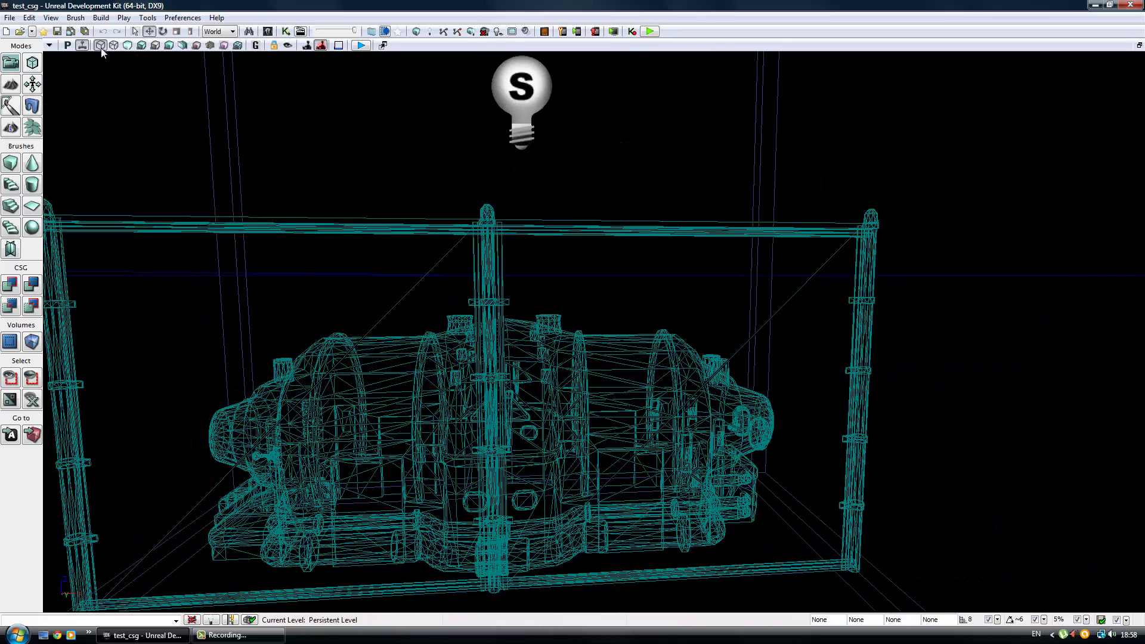
left_click(129, 44)
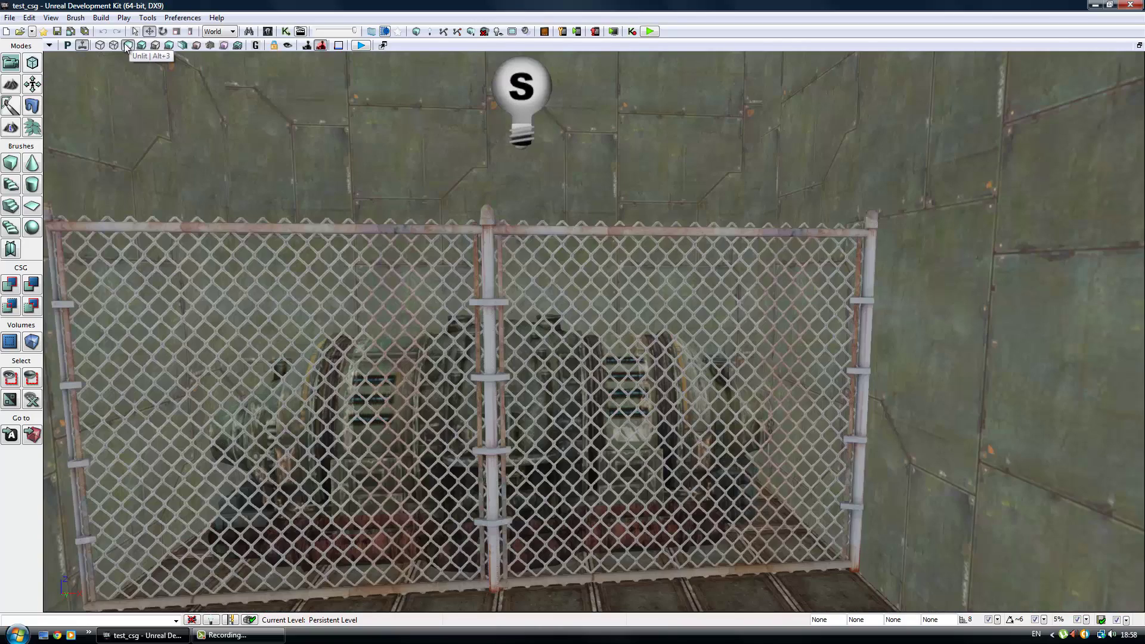
left_click_drag(226, 353, 86, 180)
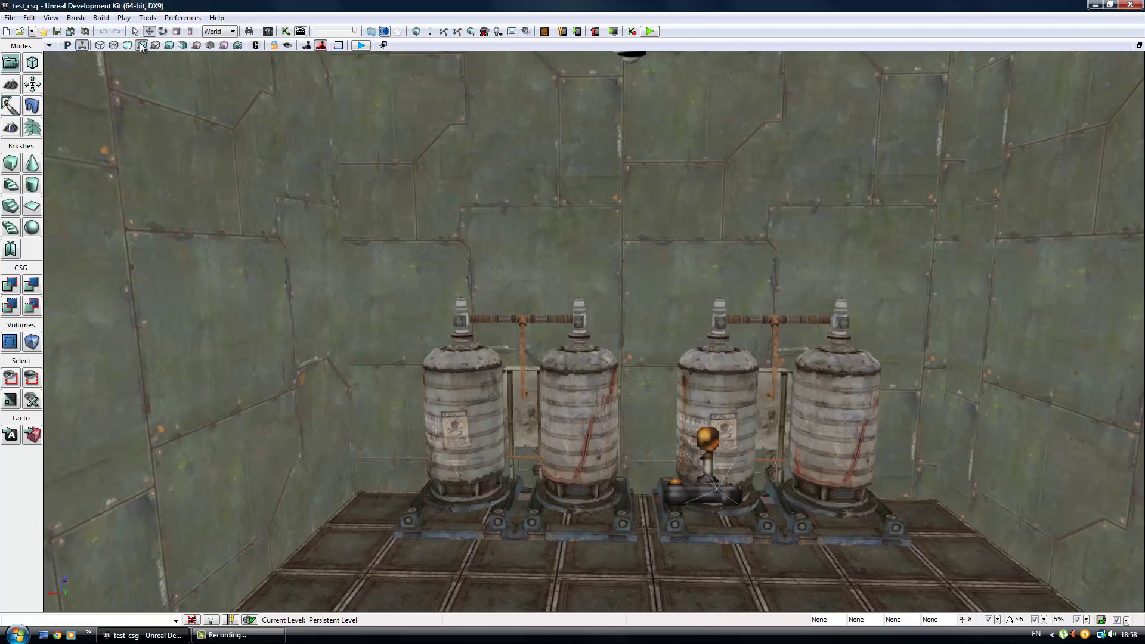
- Compare Lit and Unlit shading around the fence, end in Lit, and select the point light above it
left_click(142, 46)
right_click_drag(501, 308, 537, 179)
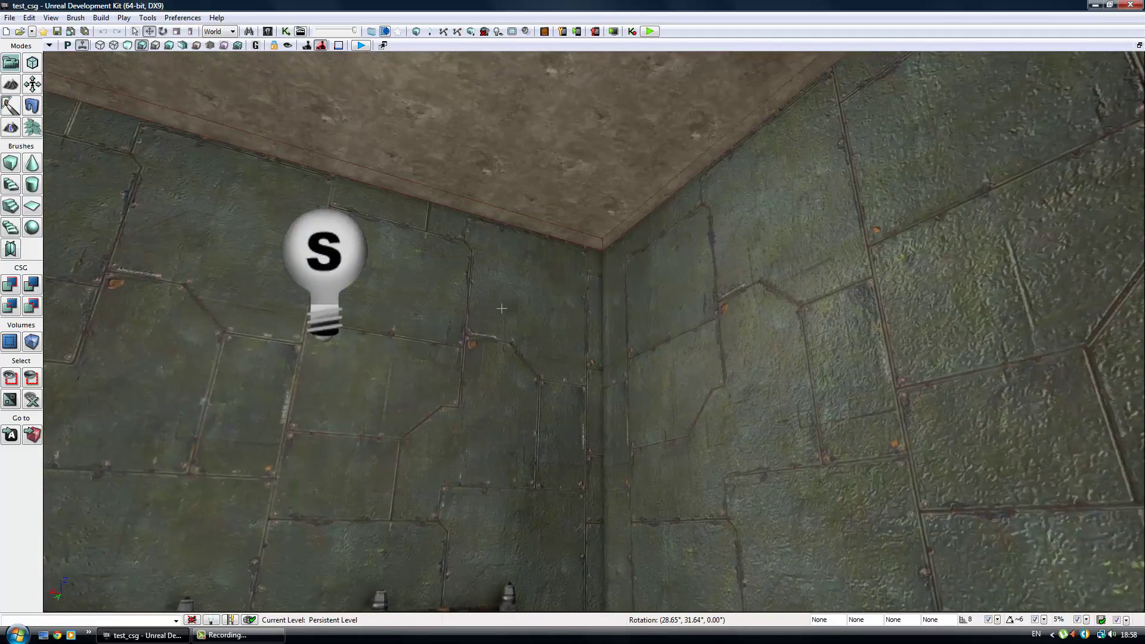
mouse_move(502, 308)
right_mouse_down()
mouse_move(43, 388)
mouse_move(36, 405)
right_mouse_up()
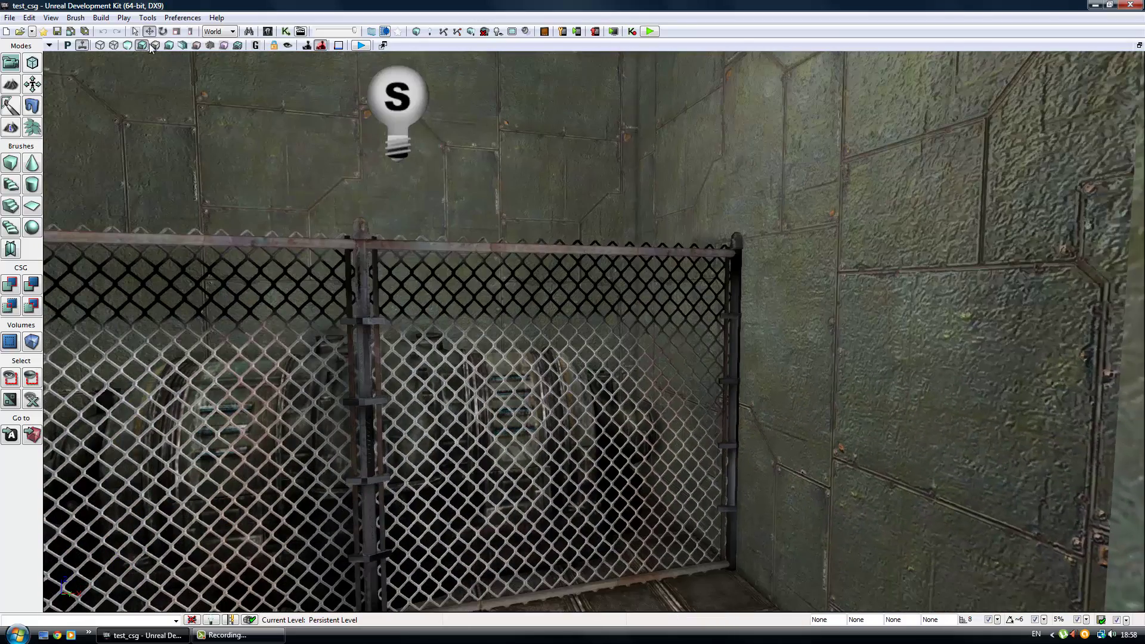
left_click(128, 47)
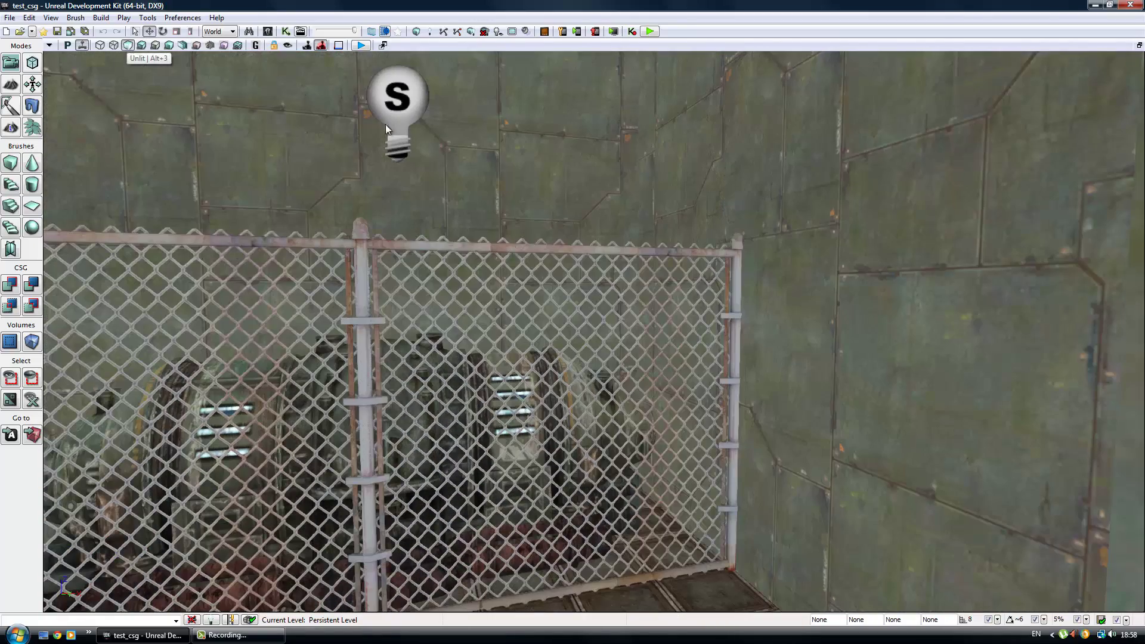
left_click(143, 47)
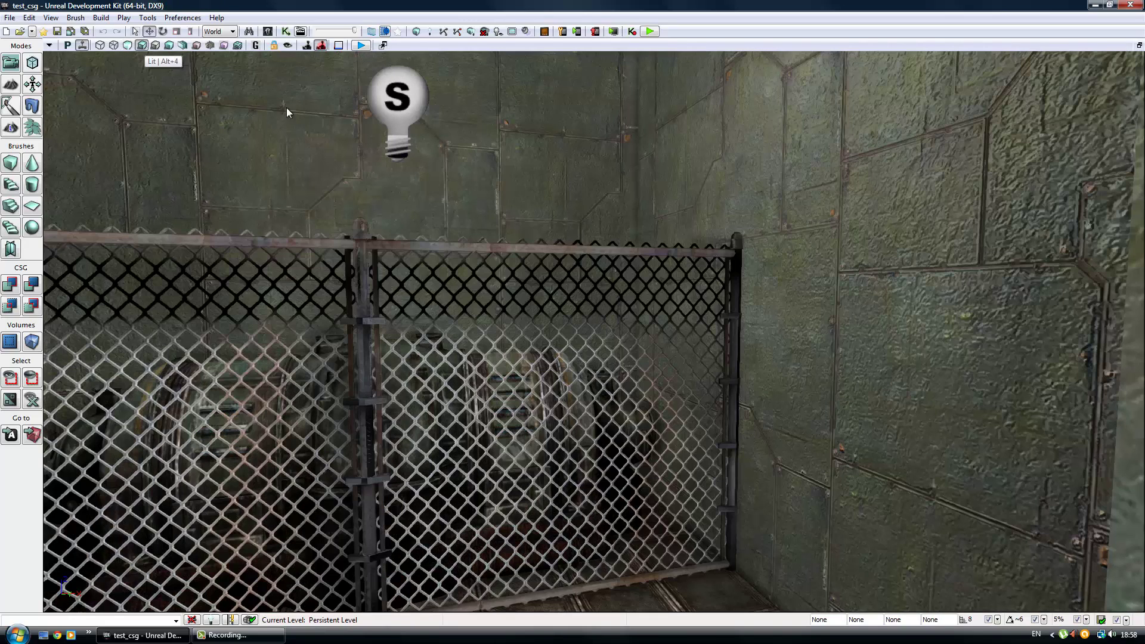
left_click(396, 113)
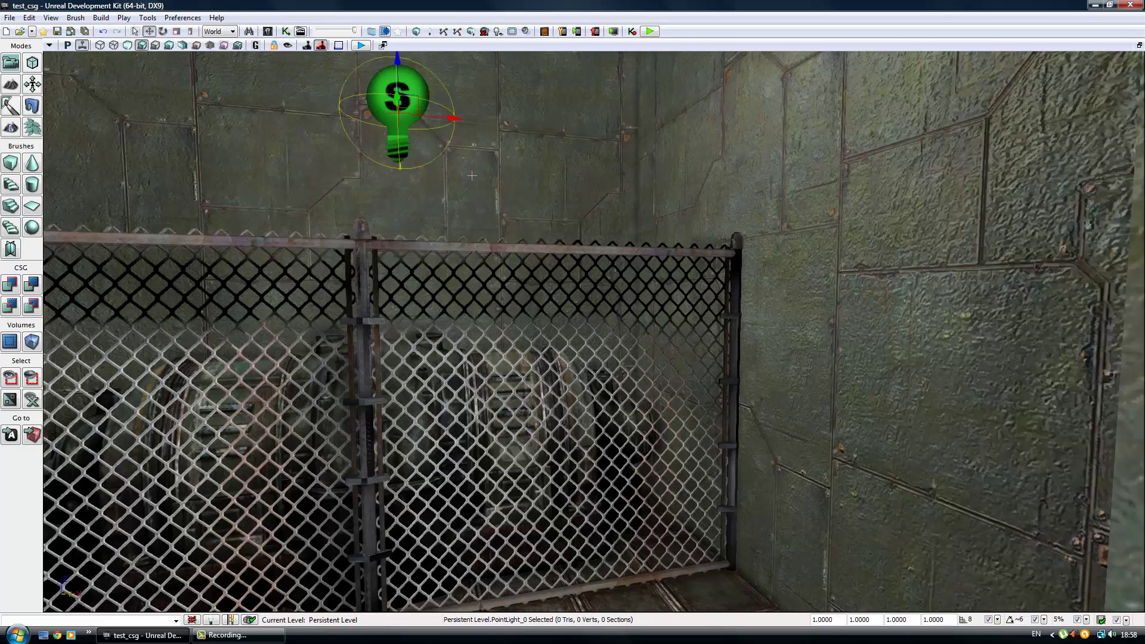
- Delete PointLight_0 above the fence and select PointLight_1 above the tanks
key("Delete")
right_click_drag(645, 314, 550, 177)
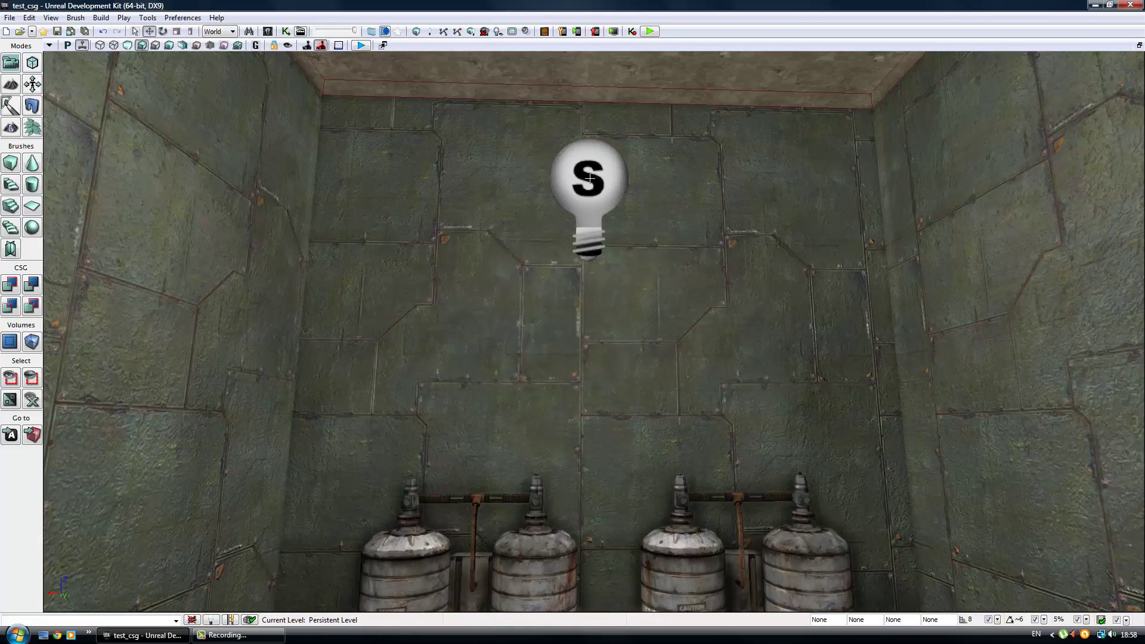
left_click(589, 178)
- Reframe the perspective view around the chosen light and restore the four-viewport layout
right_click_drag(589, 178, 454, 302)
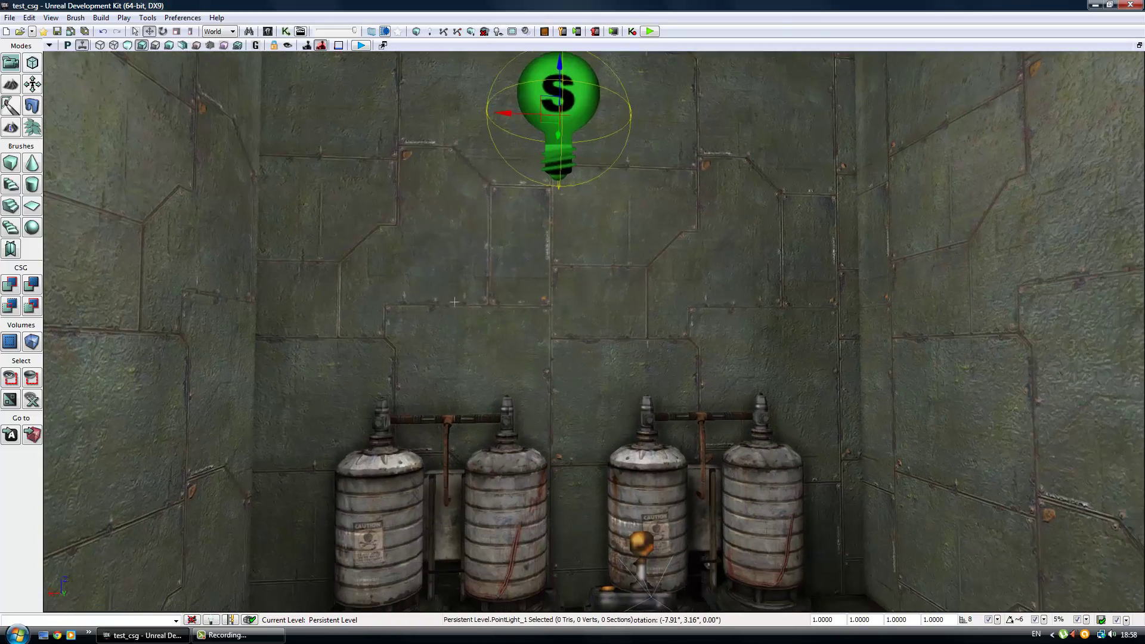
left_click_drag(455, 302, 456, 212)
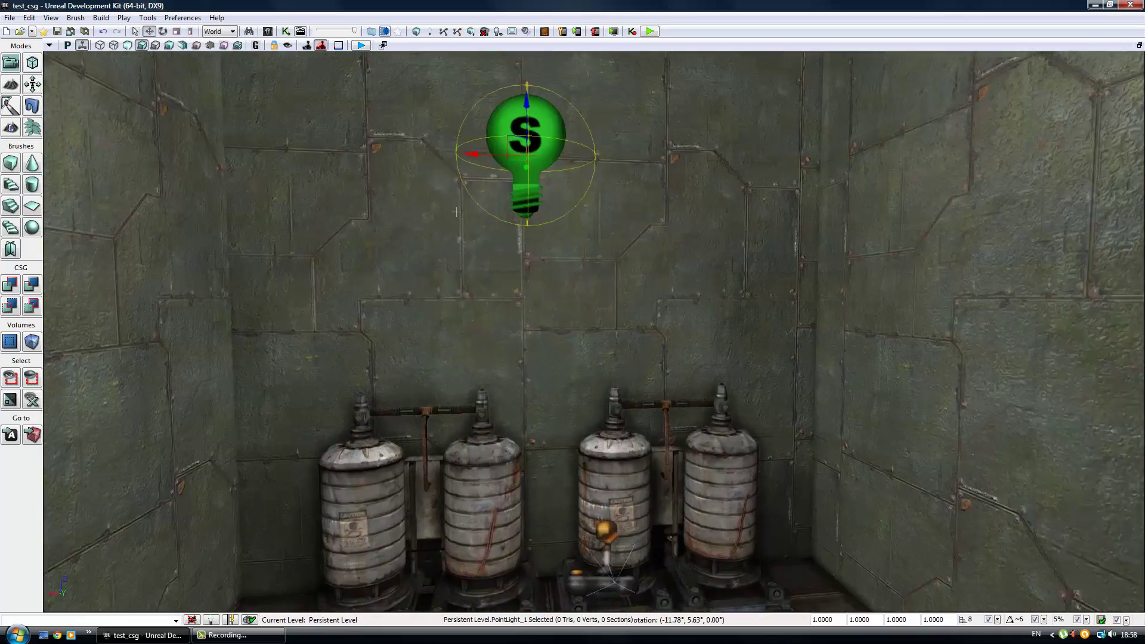
mouse_move(456, 211)
right_mouse_down()
mouse_move(457, 563)
mouse_move(445, 478)
right_mouse_up()
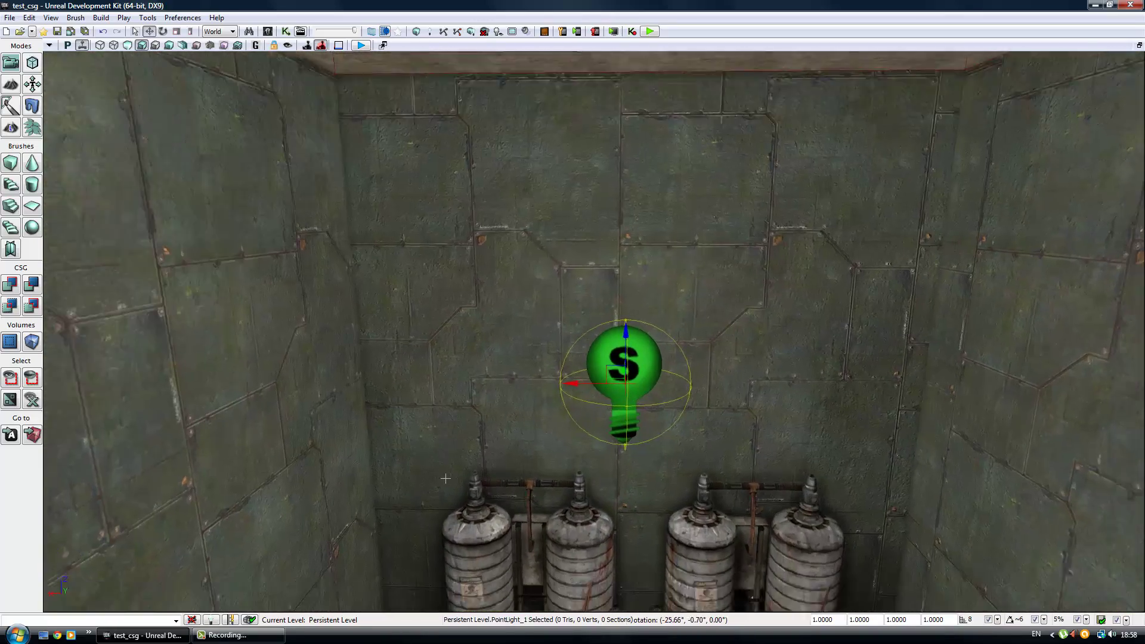
left_click_drag(446, 478, 906, 37)
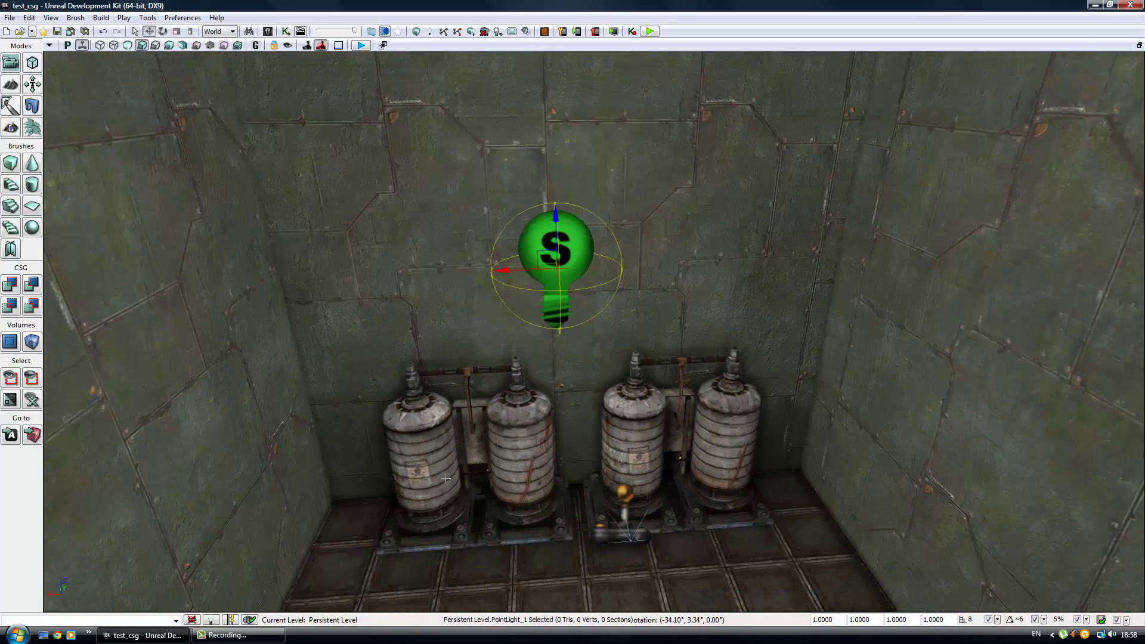
left_click(1139, 46)
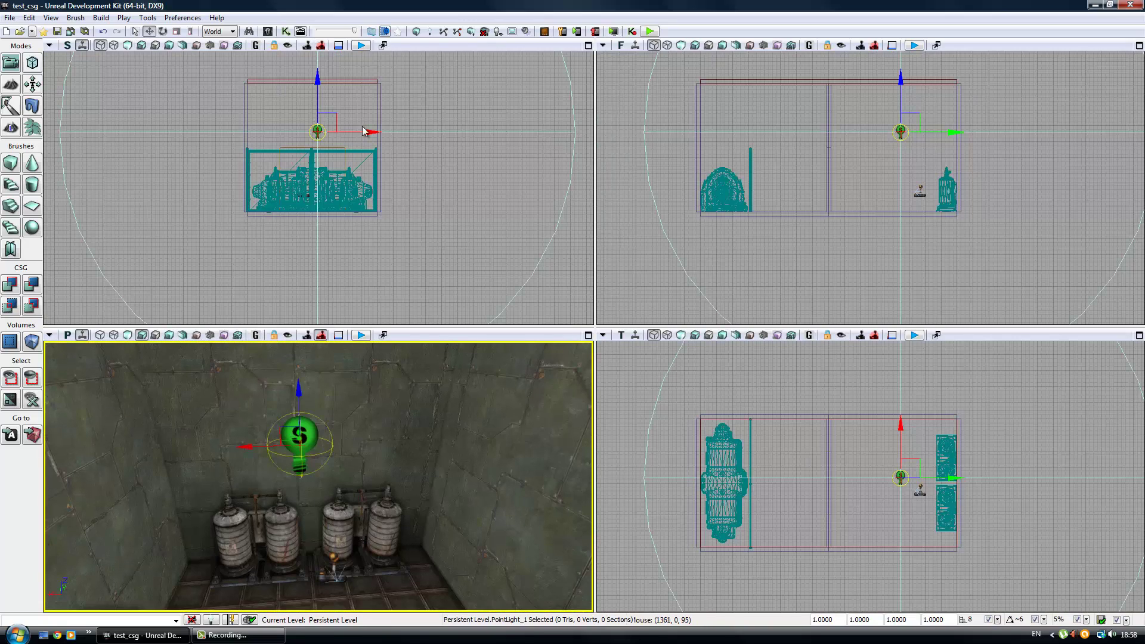
key("f")
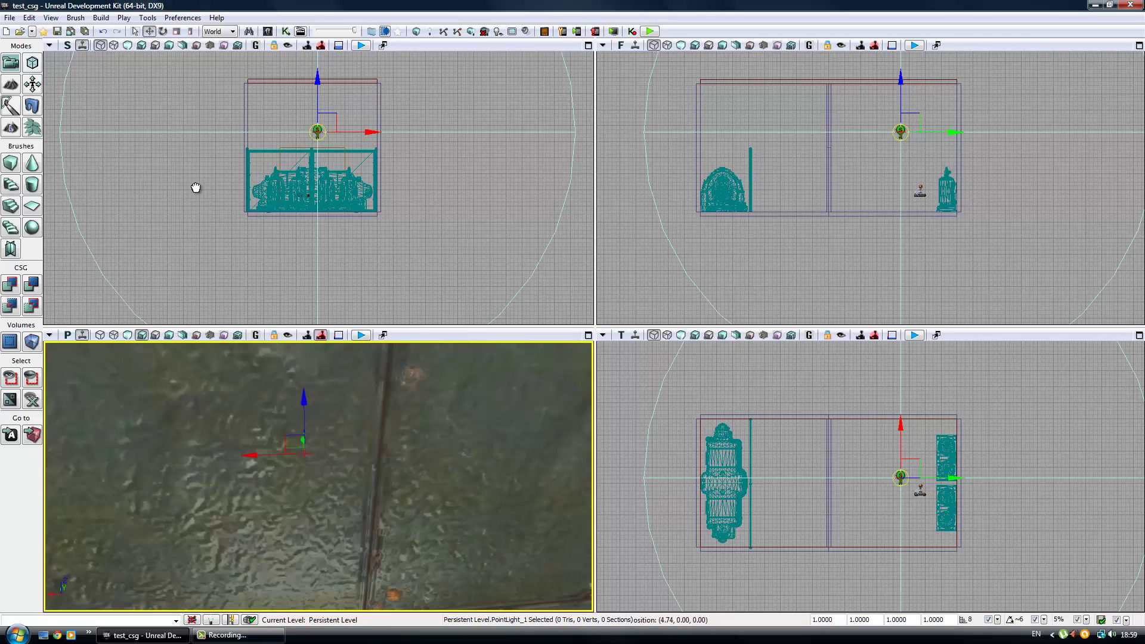
scroll(196, 188, "down", 5)
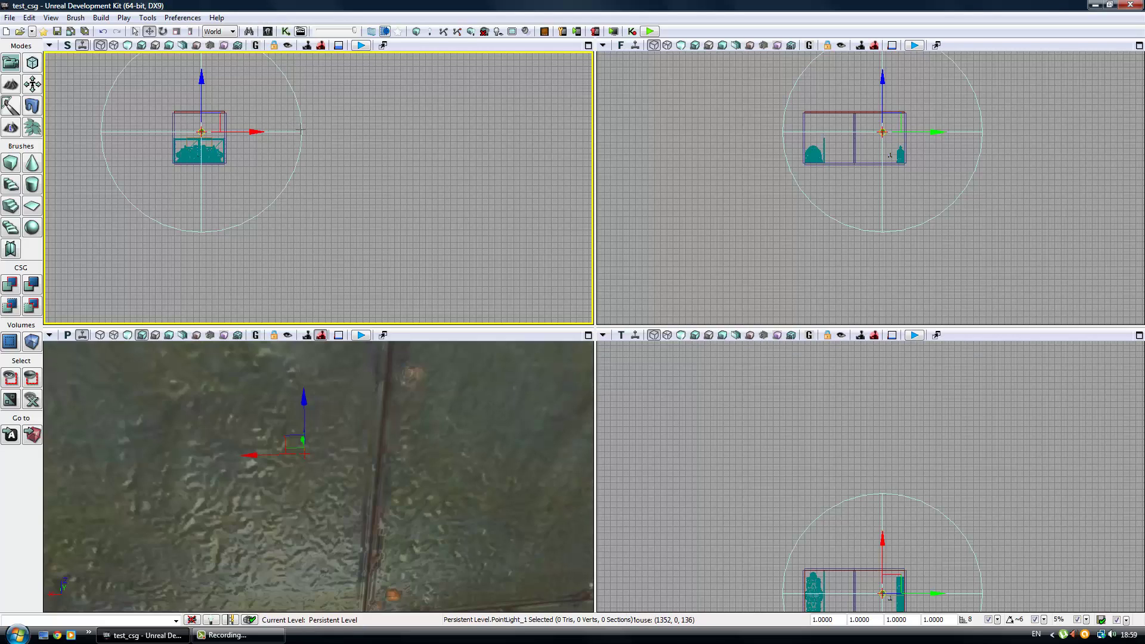
middle_click_drag(233, 125, 323, 127)
mouse_move(359, 187)
left_mouse_down()
mouse_move(228, 114)
mouse_move(316, 156)
left_mouse_up()
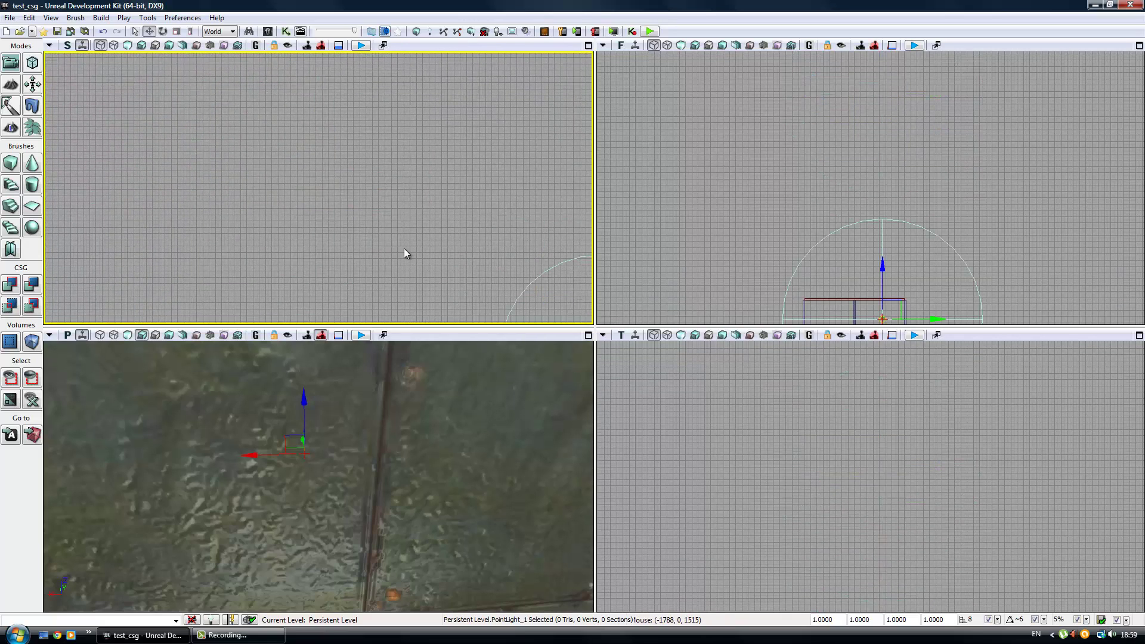
key("Home")
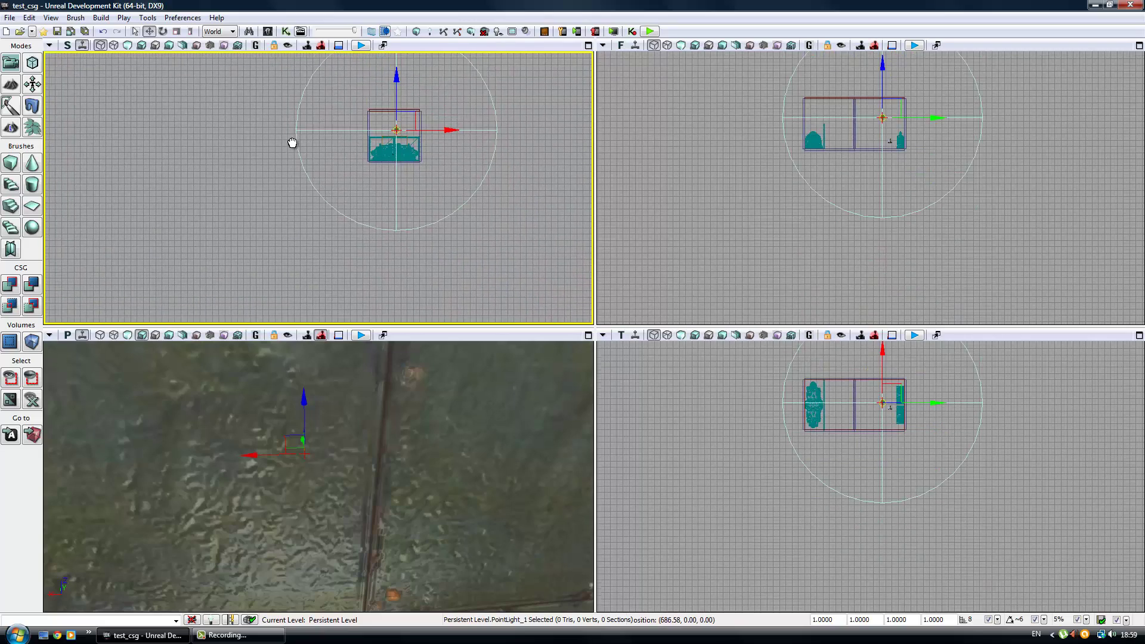
scroll(290, 153, "up", 4)
scroll(344, 194, "up", 6)
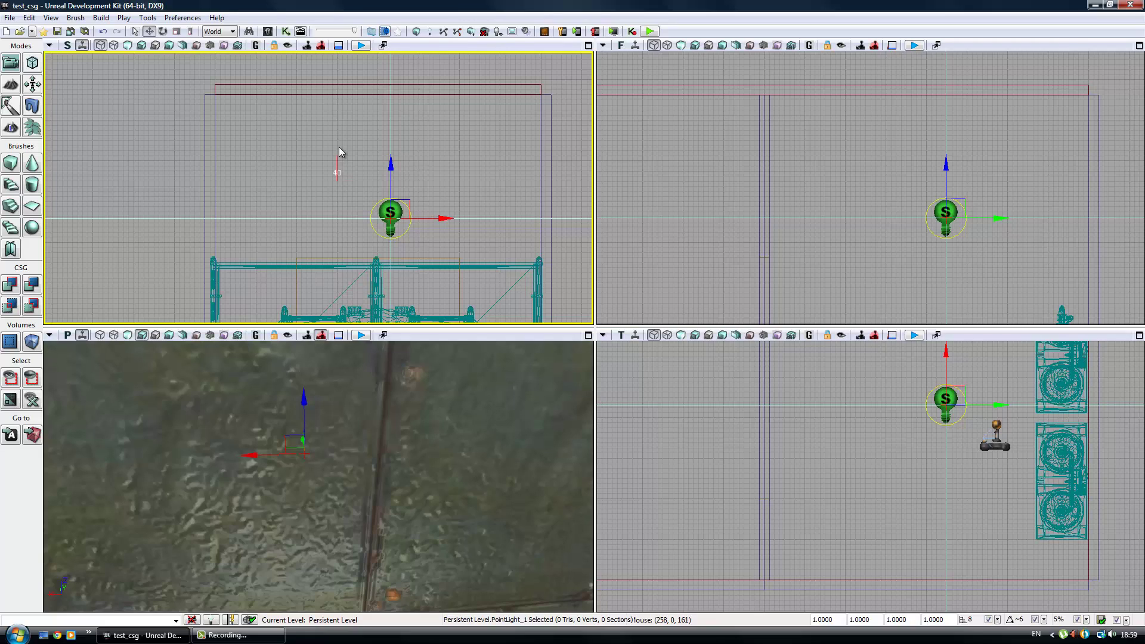
mouse_move(341, 124)
middle_mouse_down()
mouse_move(331, 296)
mouse_move(221, 197)
middle_mouse_up()
middle_click_drag(222, 197, 338, 181)
scroll(473, 167, "down", 1)
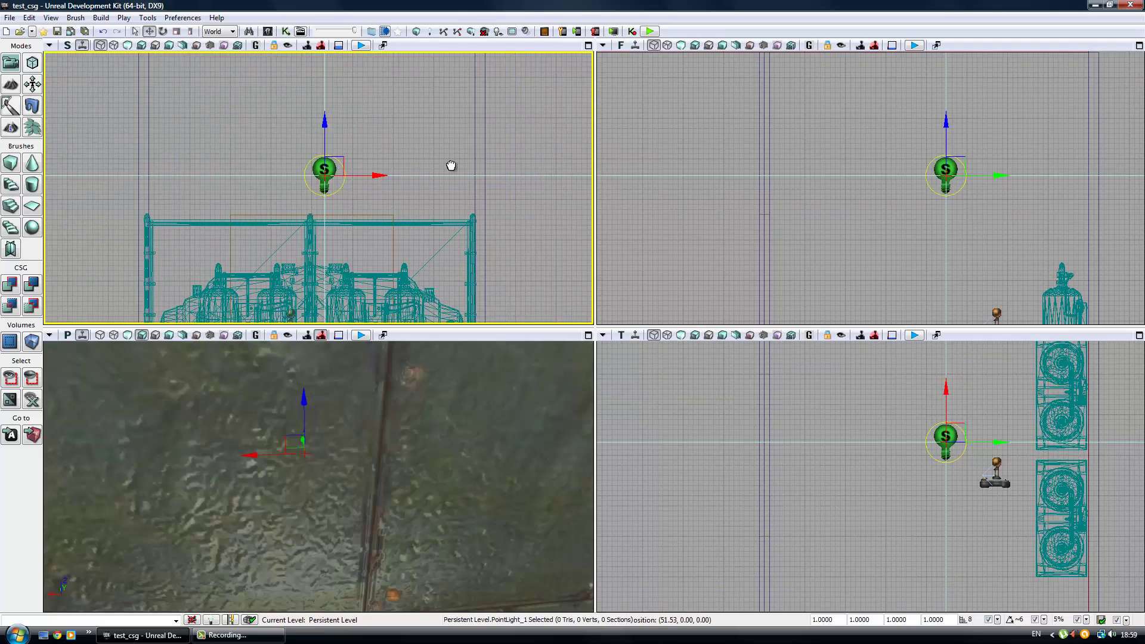
scroll(455, 171, "down", 2)
scroll(450, 167, "down", 2)
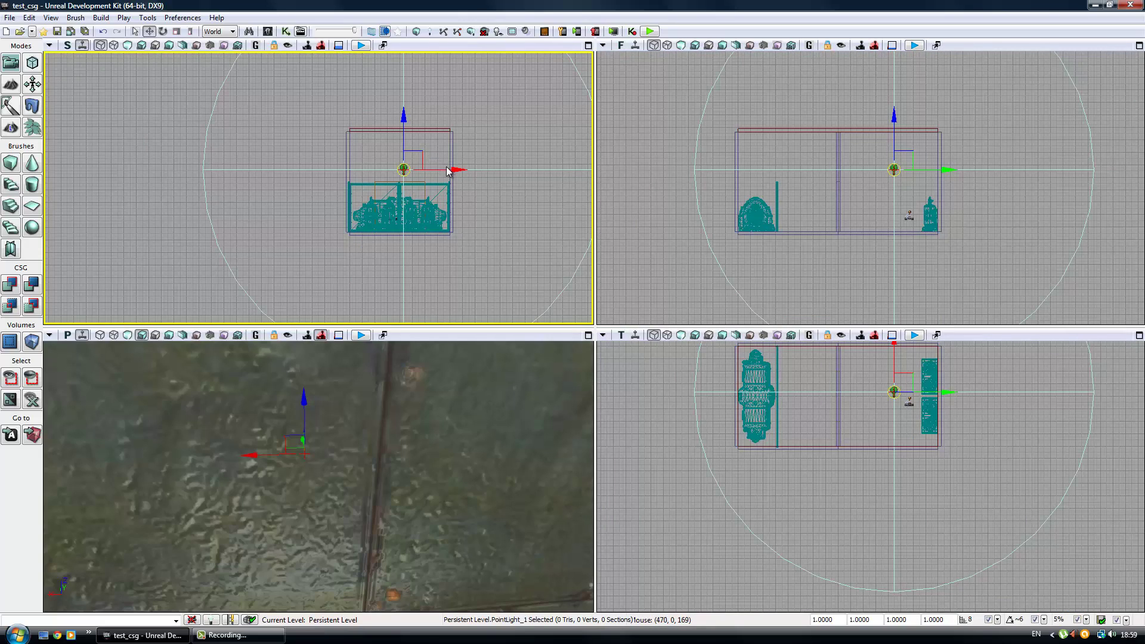
- Shrink the selected light's radius by about 95% with the scale tool
left_click(177, 31)
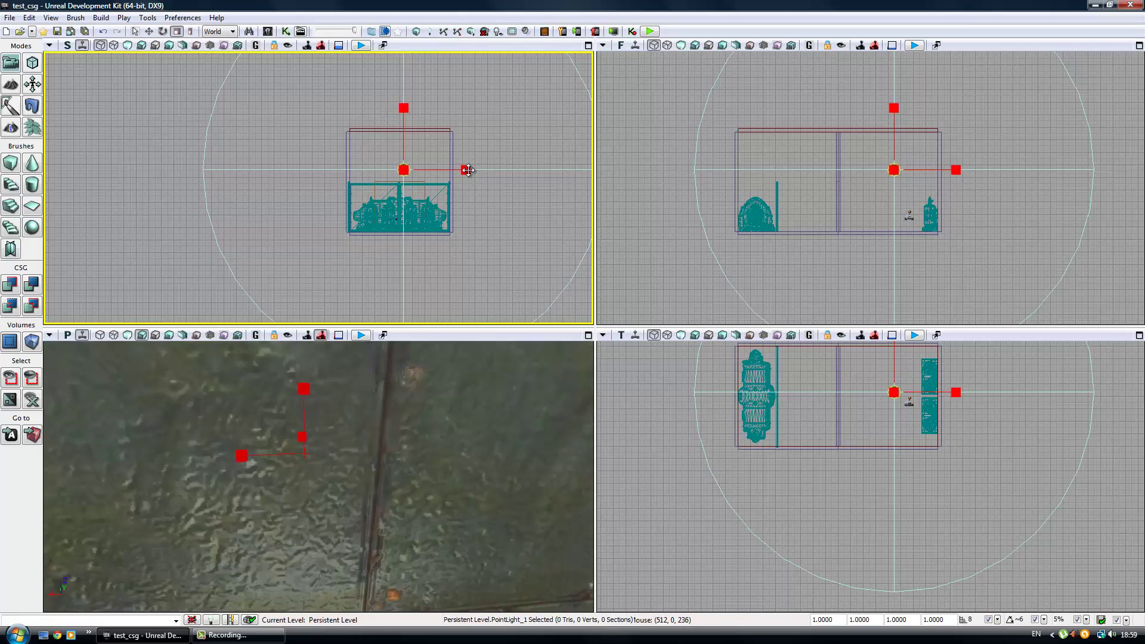
left_click_drag(464, 170, 428, 158)
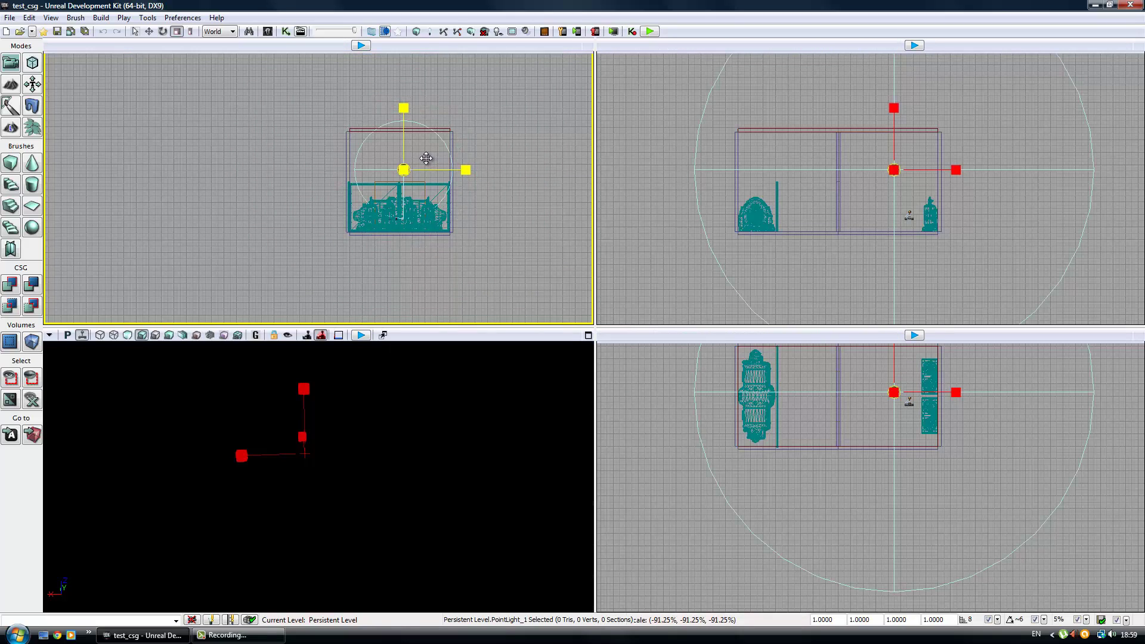
left_click_drag(428, 159, 425, 158)
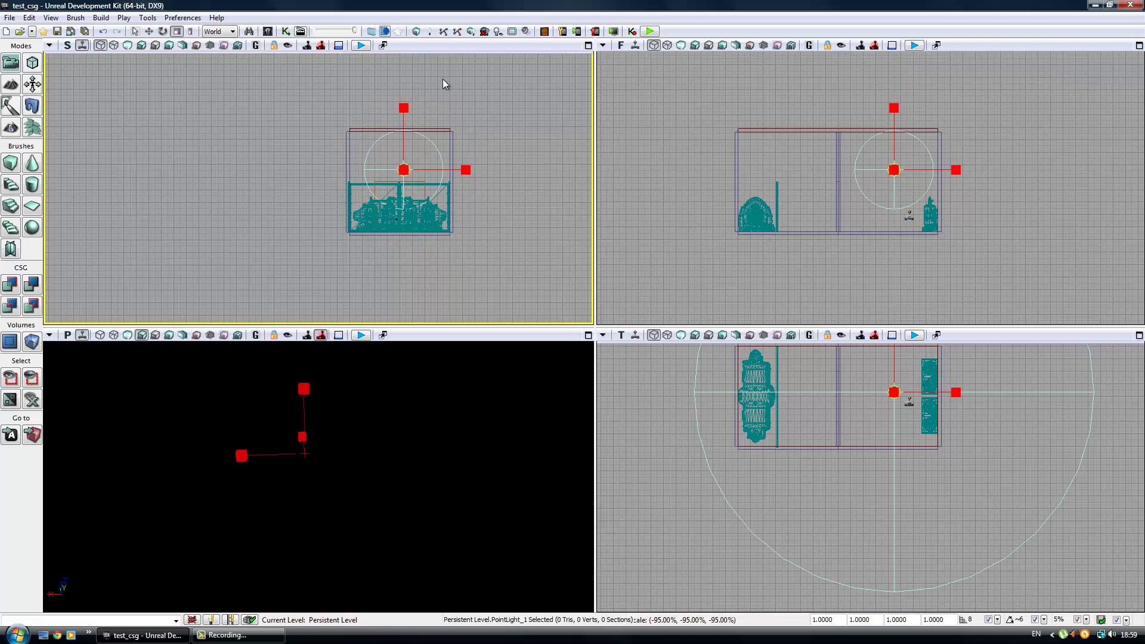
- Build lighting with Lightmass turned off, close the map check report, and look around the room
key("F7")
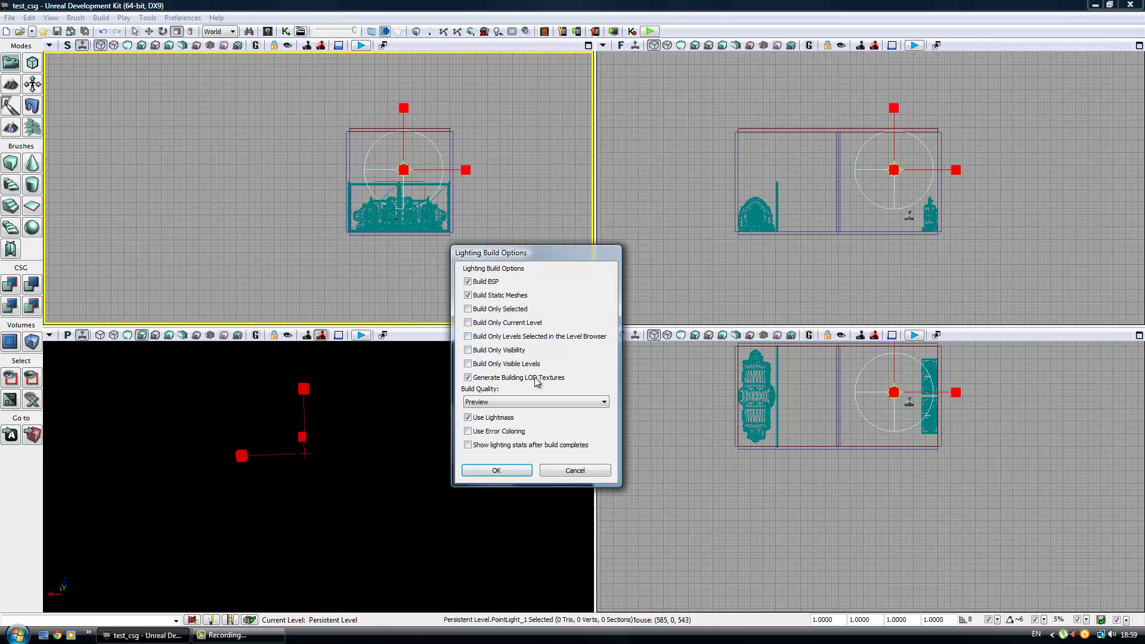
left_click(492, 419)
left_click(485, 467)
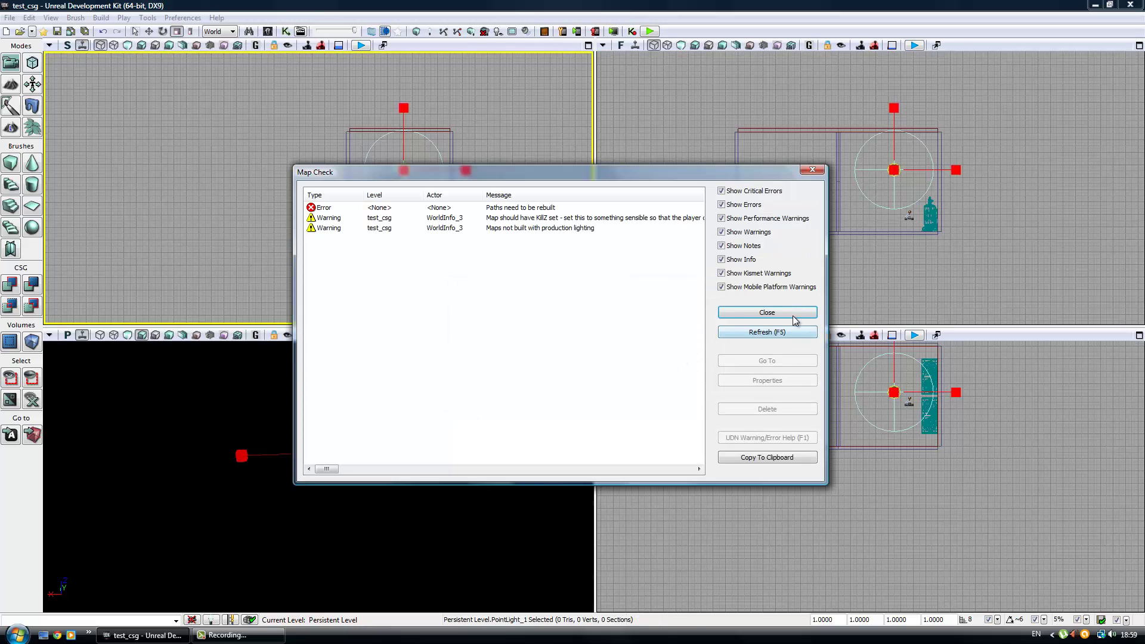
left_click(794, 316)
mouse_move(350, 499)
left_mouse_down()
mouse_move(329, 502)
mouse_move(448, 516)
mouse_move(524, 549)
mouse_move(353, 488)
mouse_move(301, 393)
mouse_move(298, 357)
mouse_move(286, 355)
mouse_move(335, 528)
mouse_move(493, 572)
mouse_move(491, 506)
mouse_move(426, 505)
mouse_move(370, 477)
left_mouse_up()
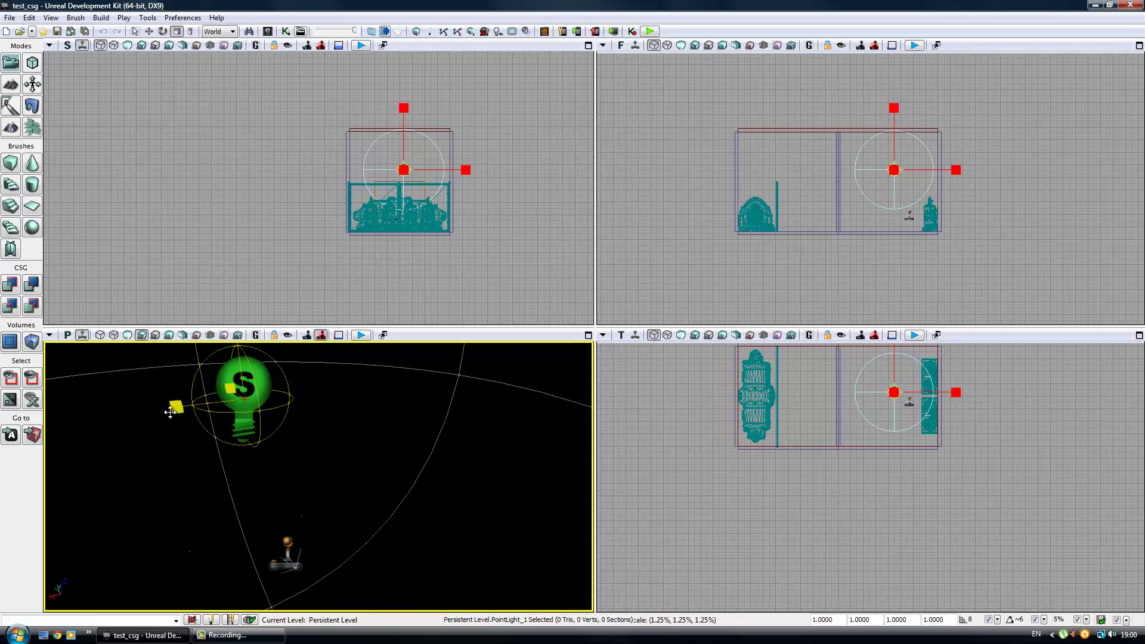
- Drag the light's radius outward, rebuild lighting at Preview quality, and dismiss the map check
left_click_drag(170, 413, 155, 412)
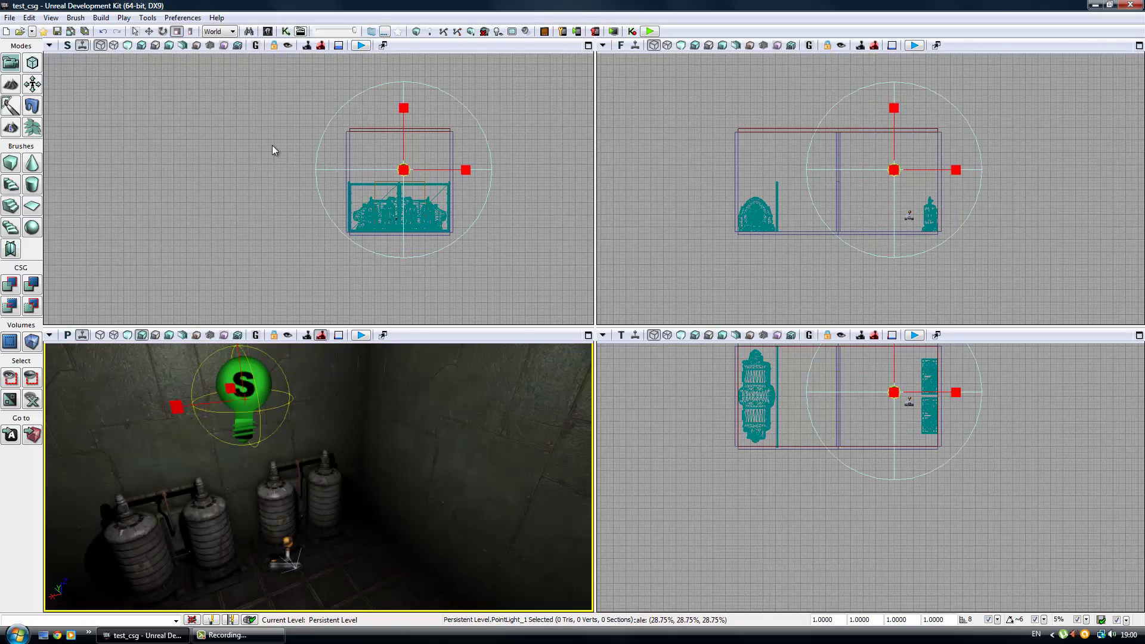
left_click(429, 34)
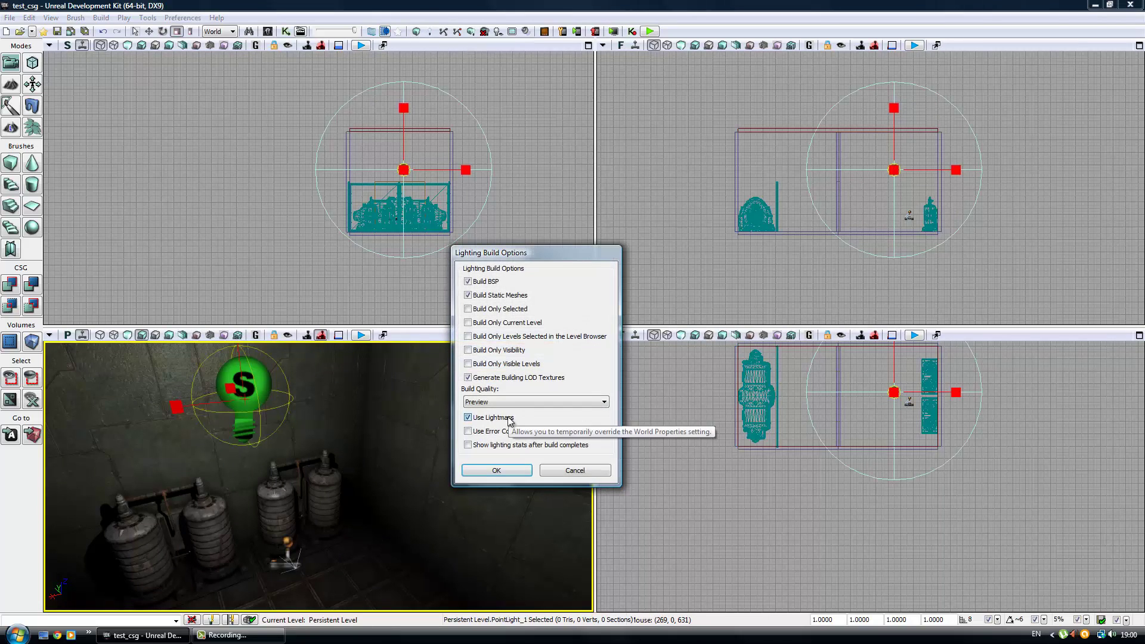
left_click(495, 471)
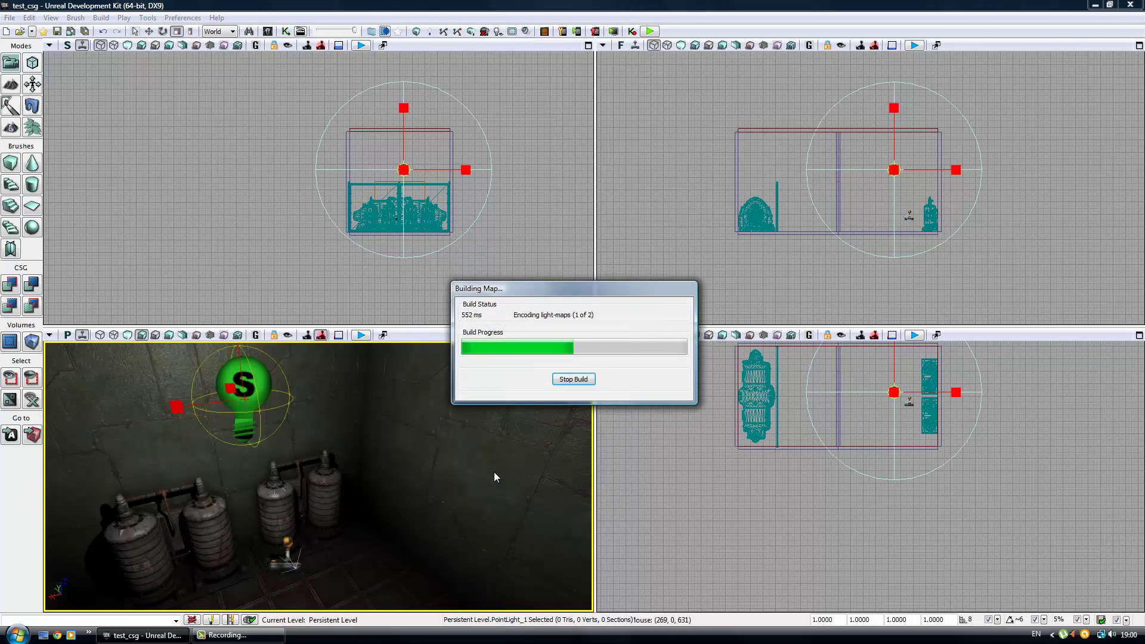
key("Escape")
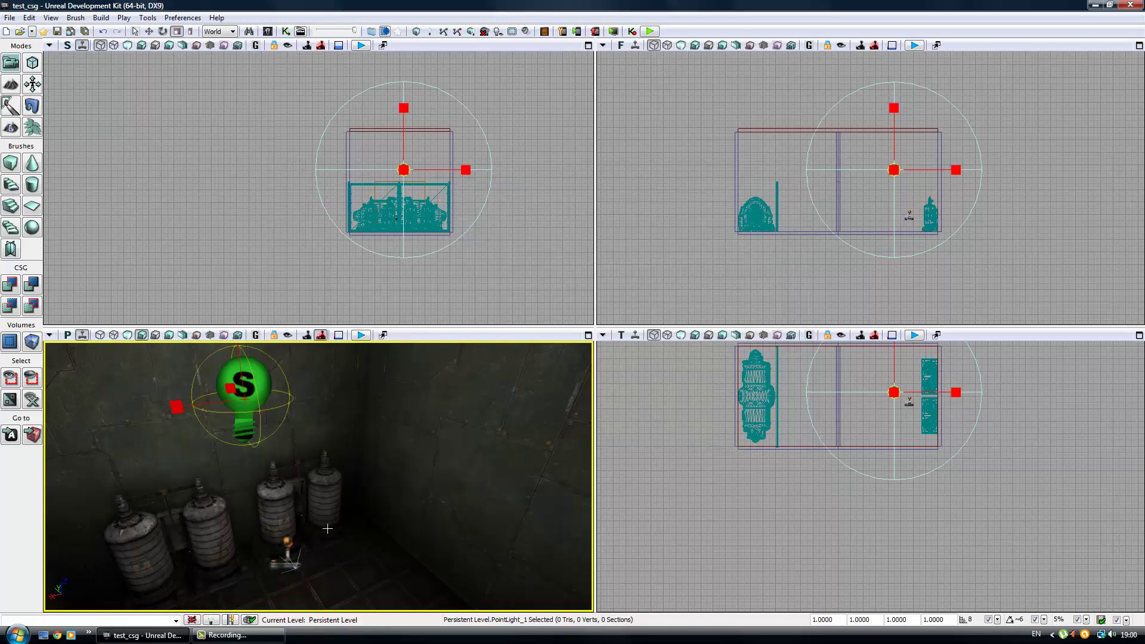
mouse_move(327, 529)
right_mouse_down()
mouse_move(562, 576)
mouse_move(184, 485)
mouse_move(371, 526)
right_mouse_up()
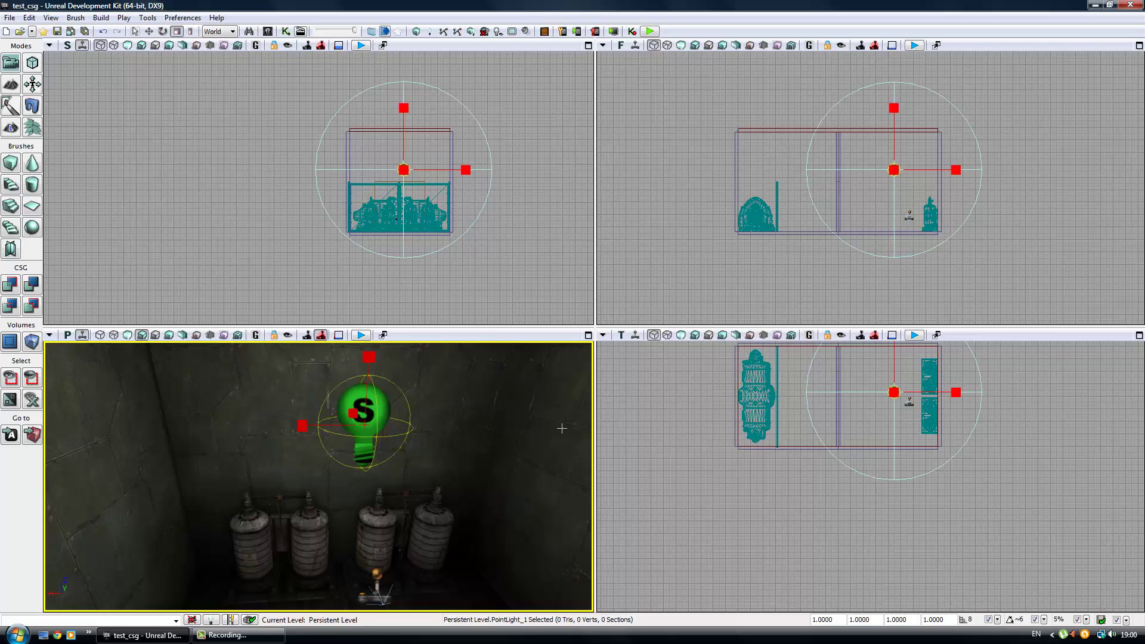
- Open PointLight_1's properties and set its Point Light Component Radius to 450
key("F4")
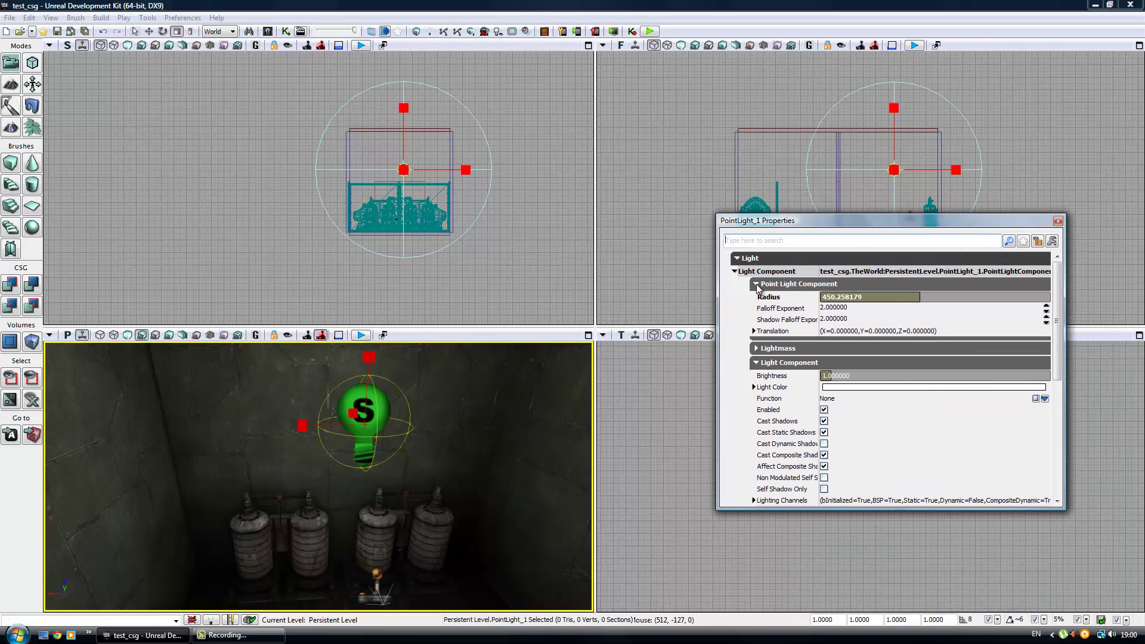
left_click(757, 284)
left_click(757, 312)
left_click(740, 271)
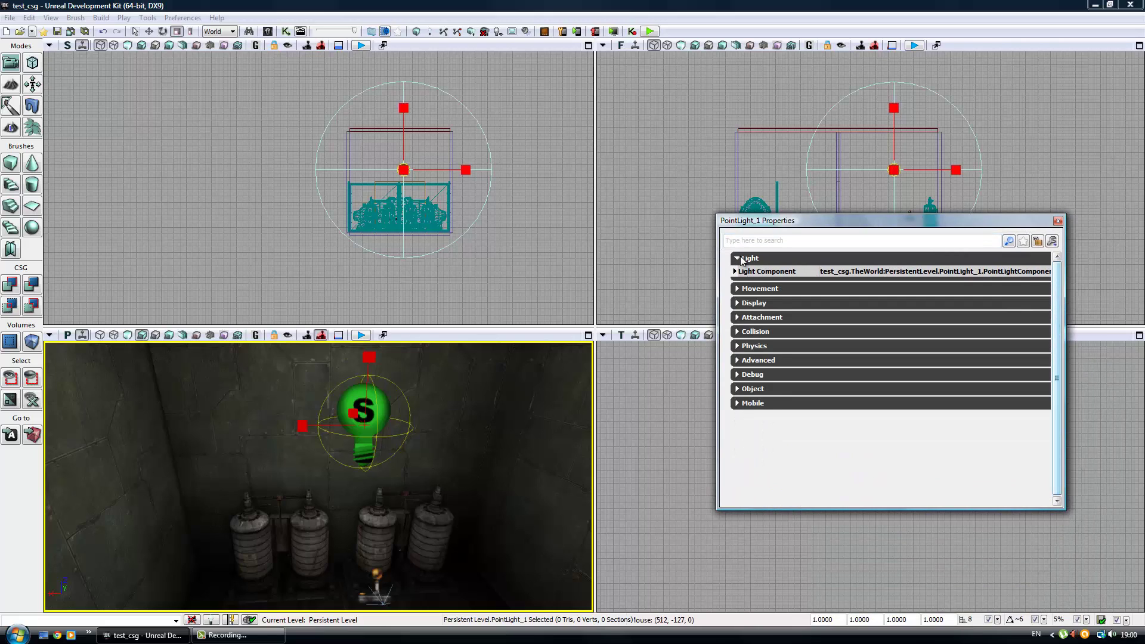
left_click(740, 259)
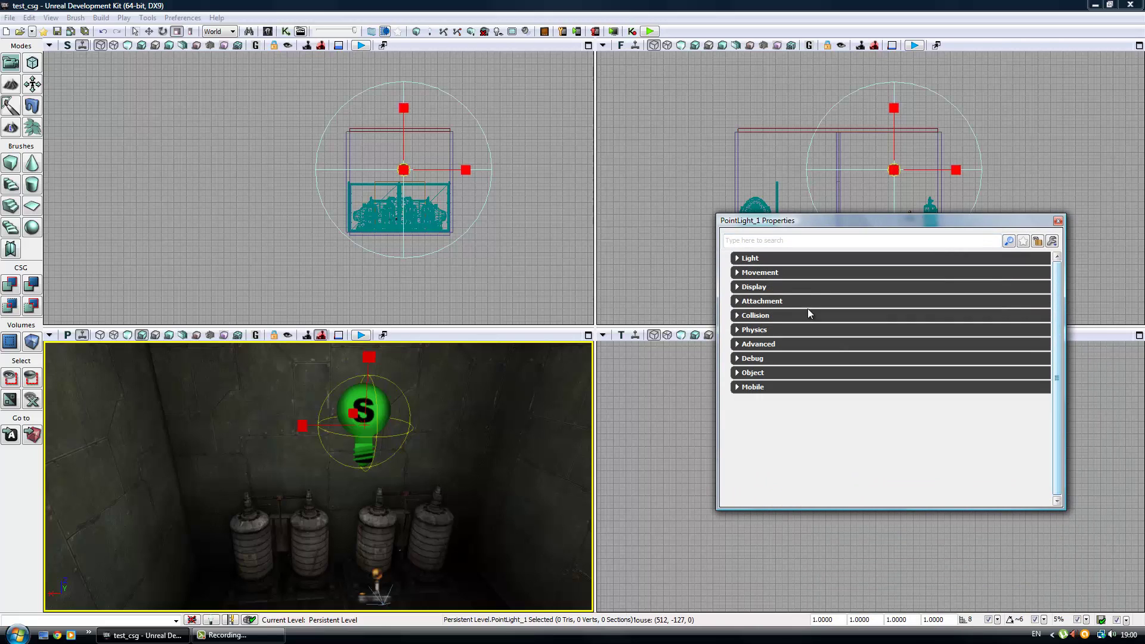
left_click(738, 257)
left_click(736, 271)
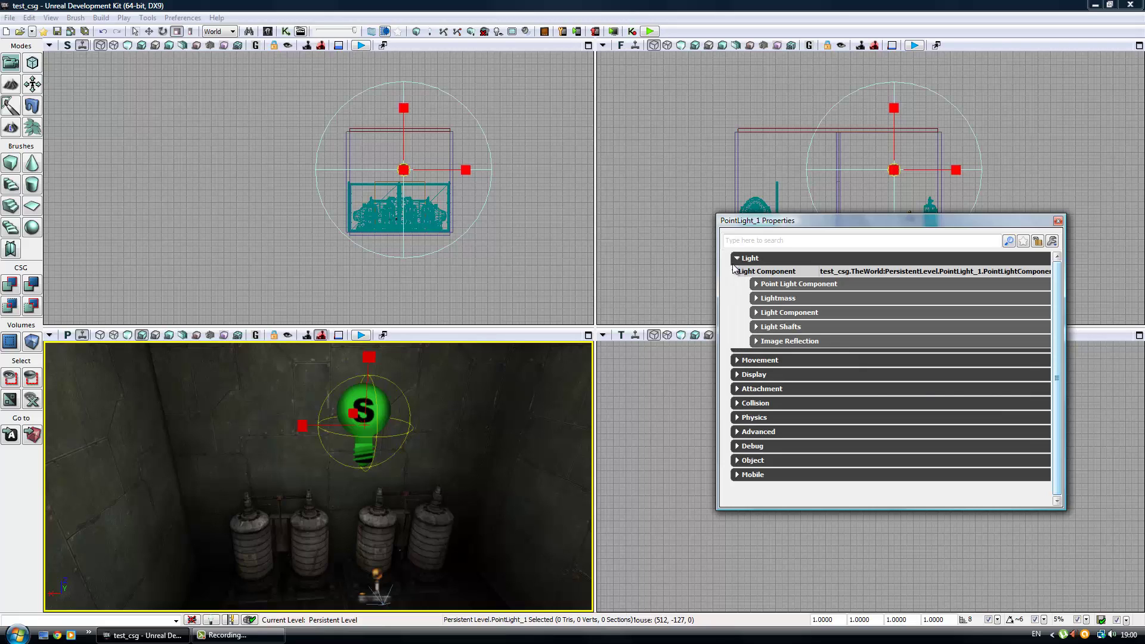
left_click(762, 286)
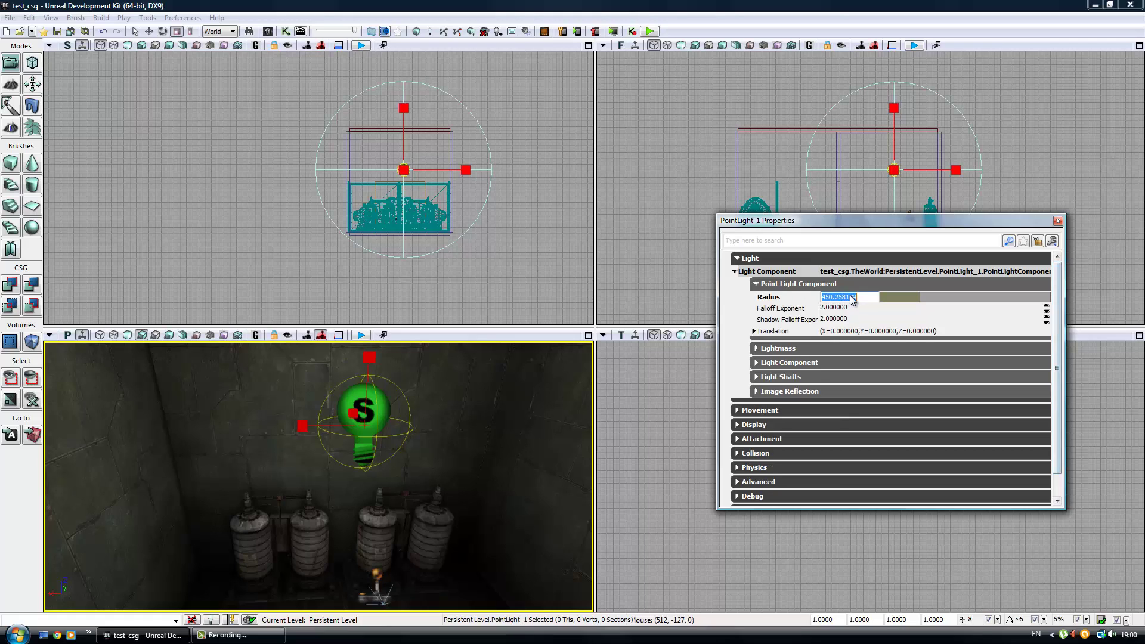
type("512")
key("Return")
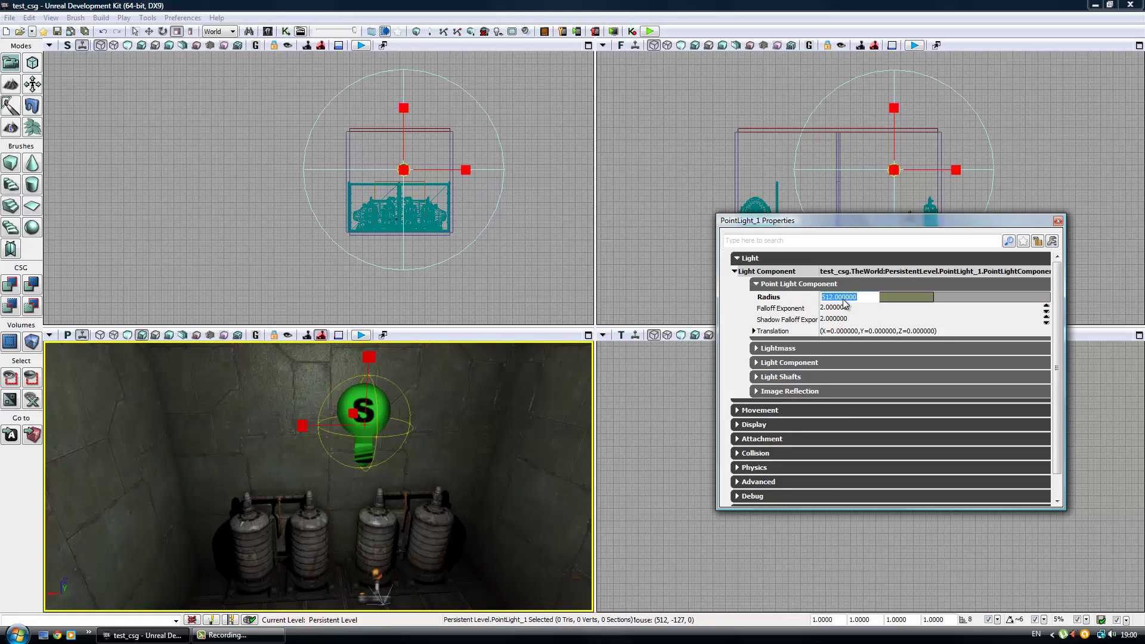
type("450")
key("Return")
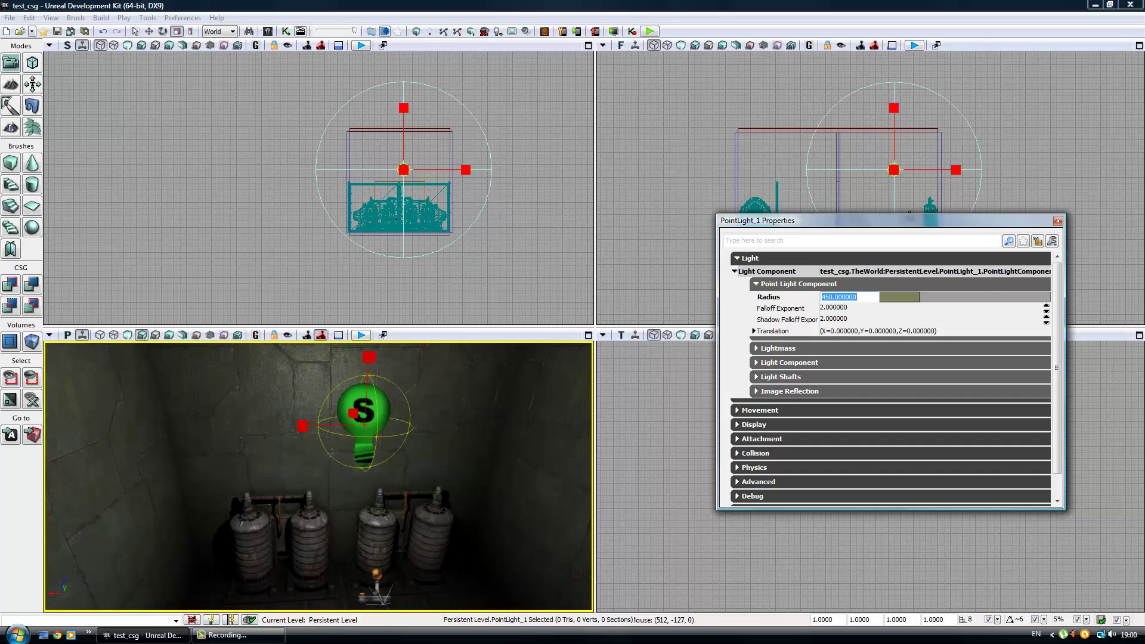
- Set the Light Component Brightness to 3
left_click(238, 636)
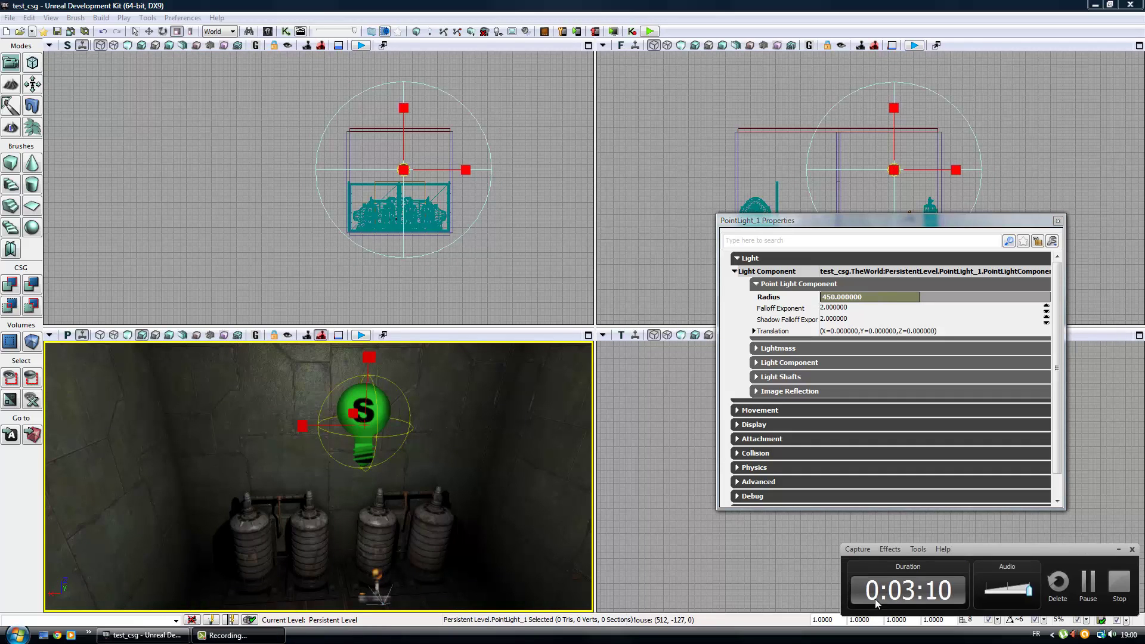
left_click(1087, 595)
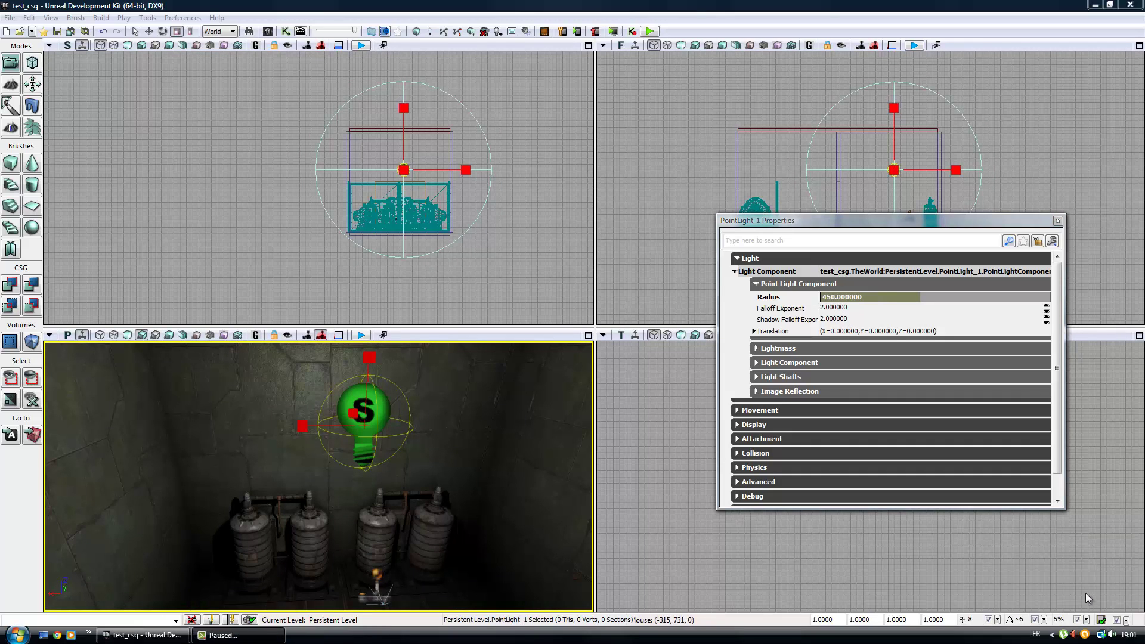
left_click(757, 284)
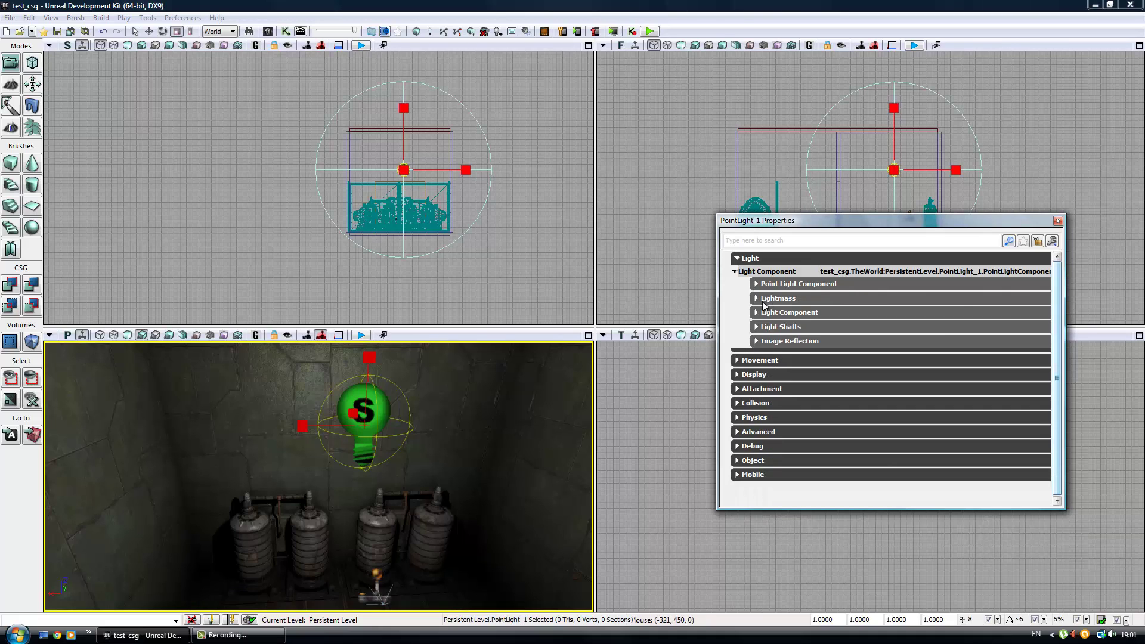
left_click(757, 314)
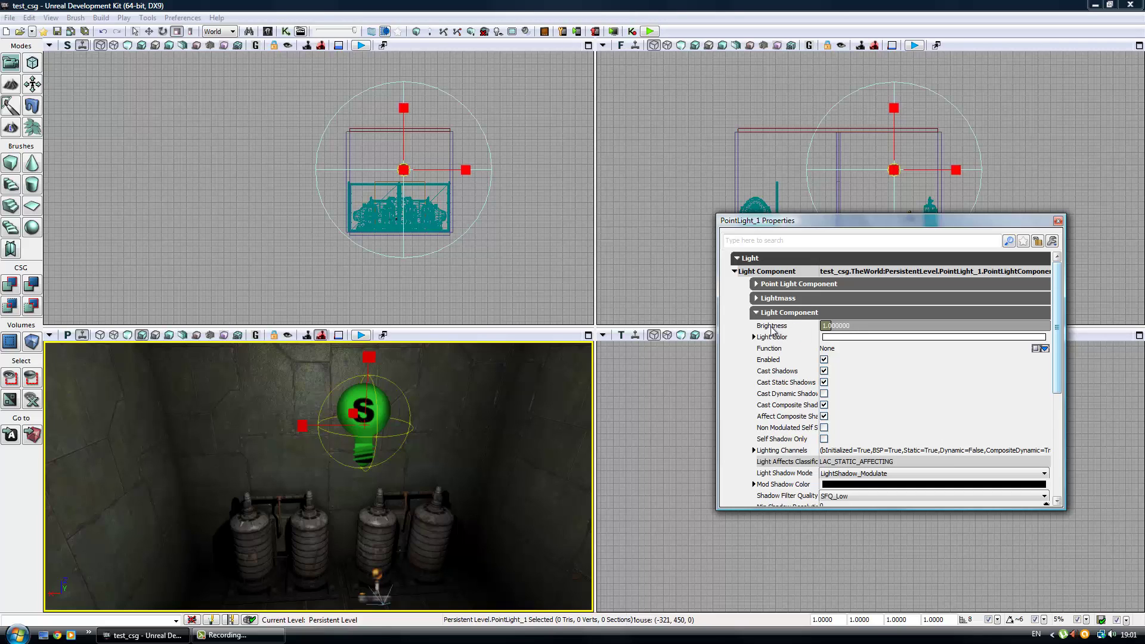
left_click(847, 312)
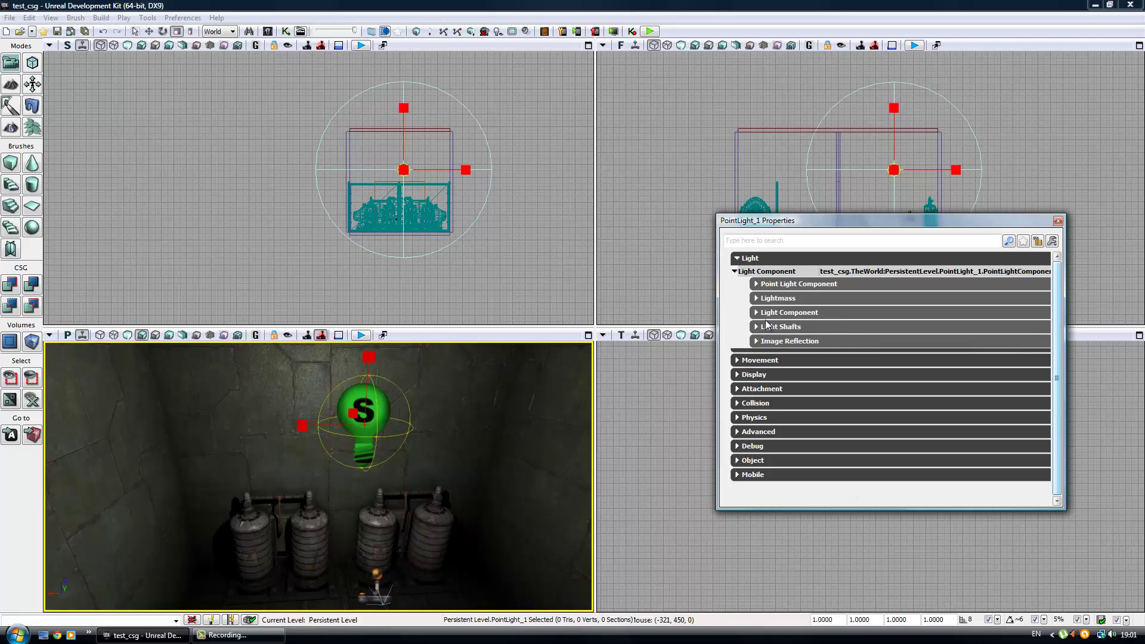
left_click(772, 313)
left_click(844, 328)
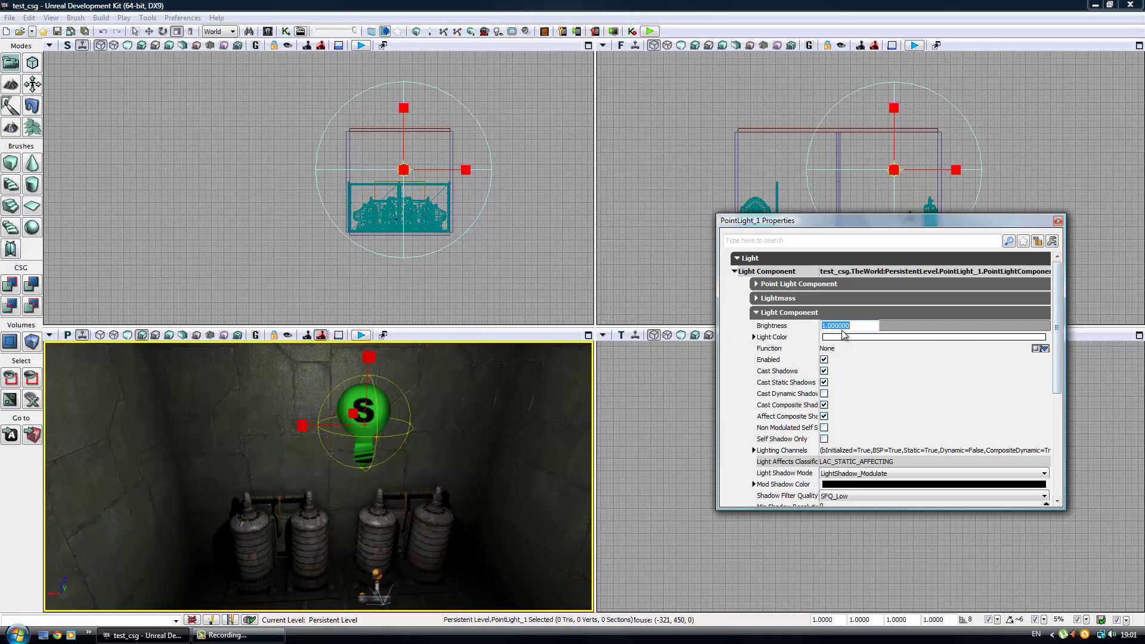
key("Return")
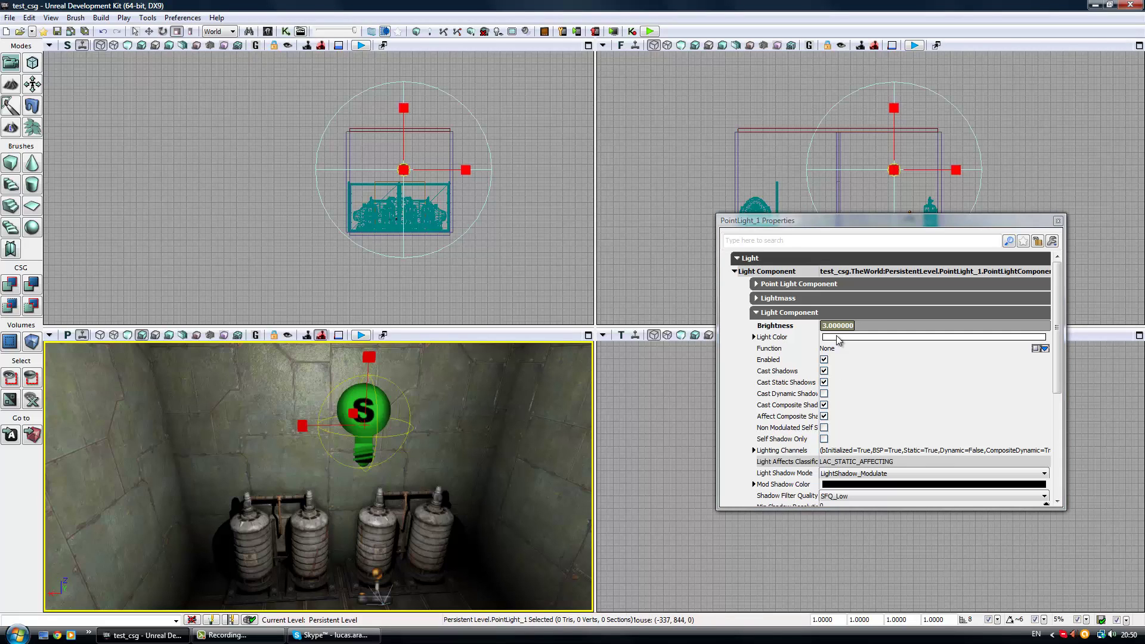
- Set the point light's Light Color to pale yellow, saturation about 0.31, and confirm
left_click(836, 349)
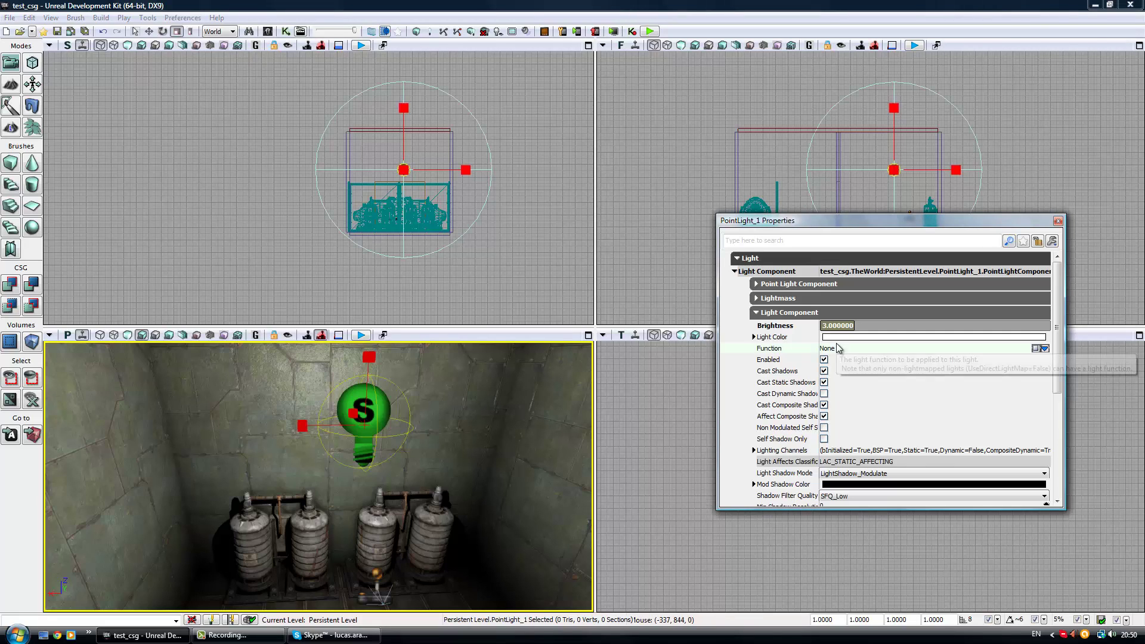
left_click(838, 337)
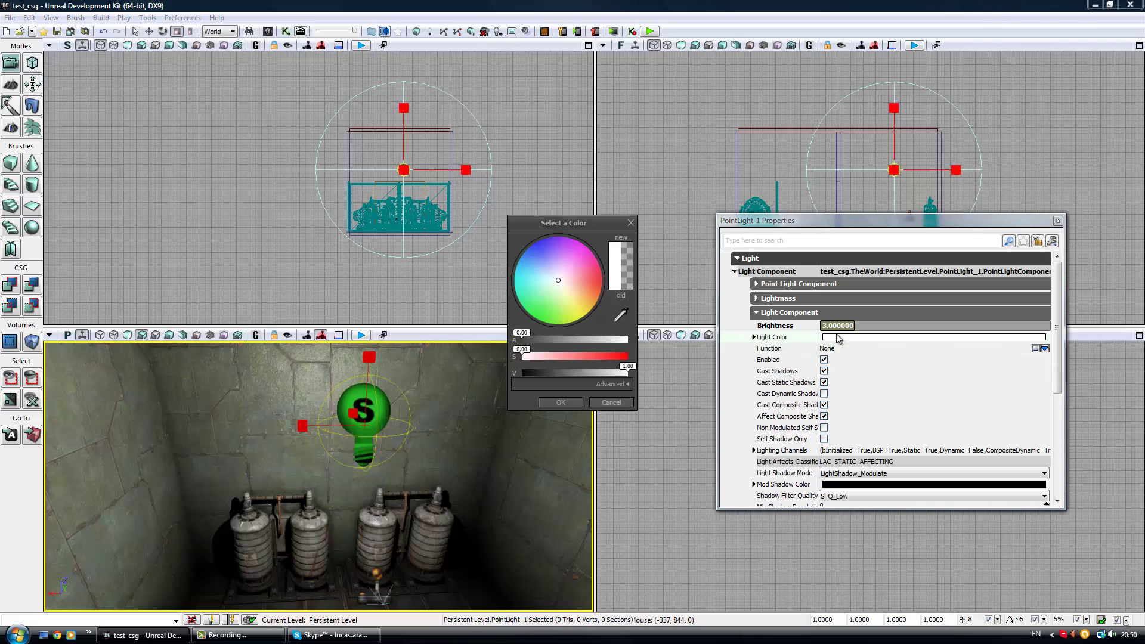
left_click_drag(577, 254, 546, 295)
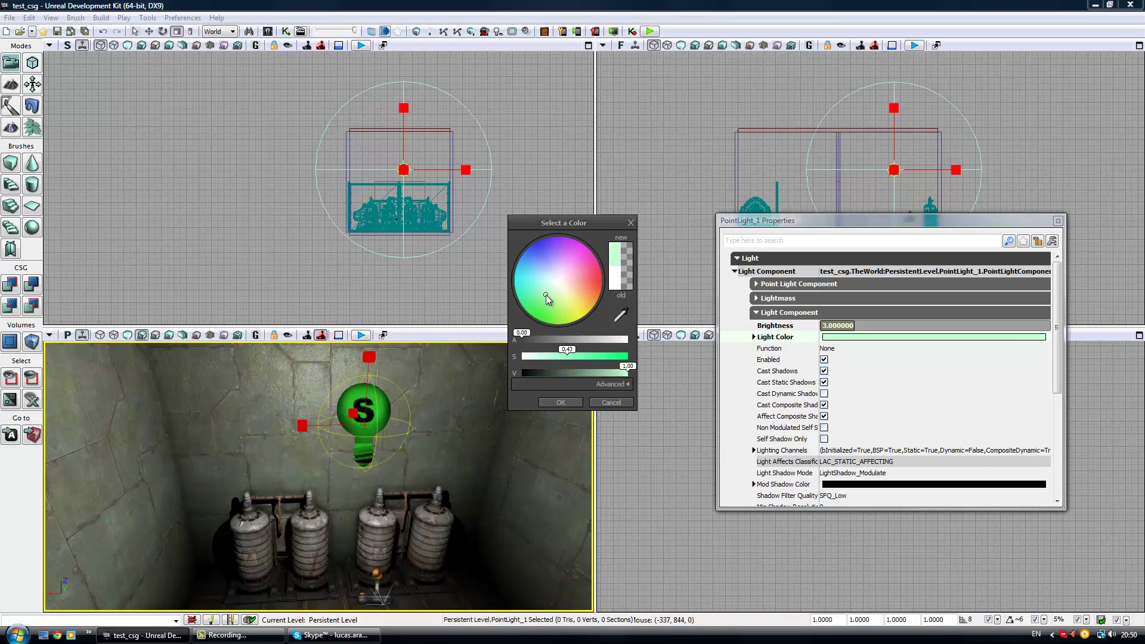
left_click(568, 291)
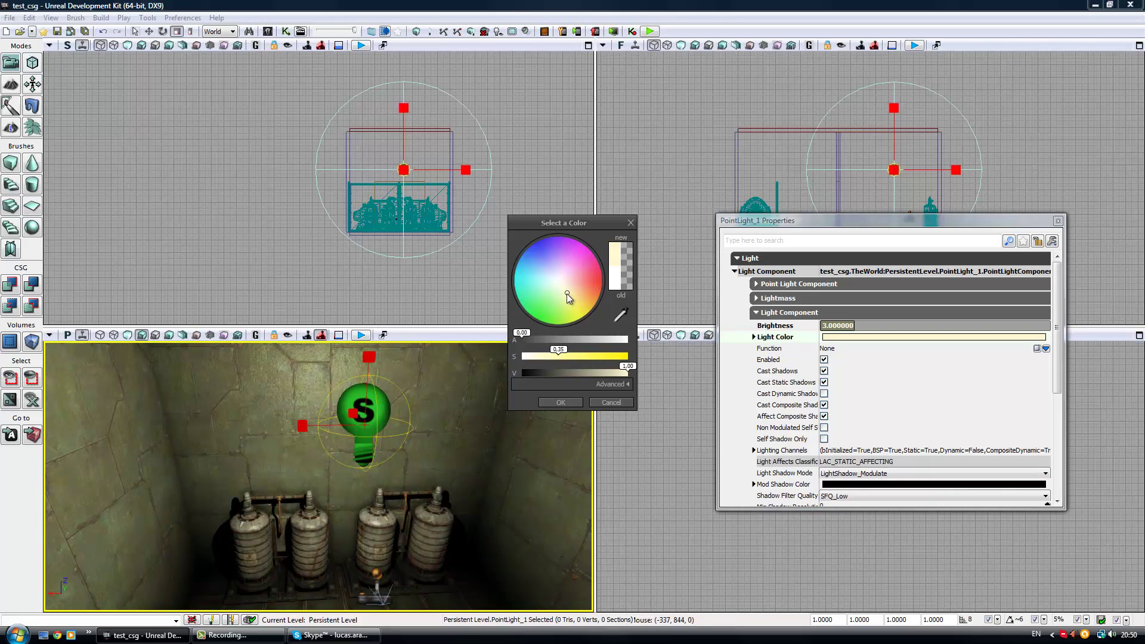
left_click(568, 295)
left_click(567, 291)
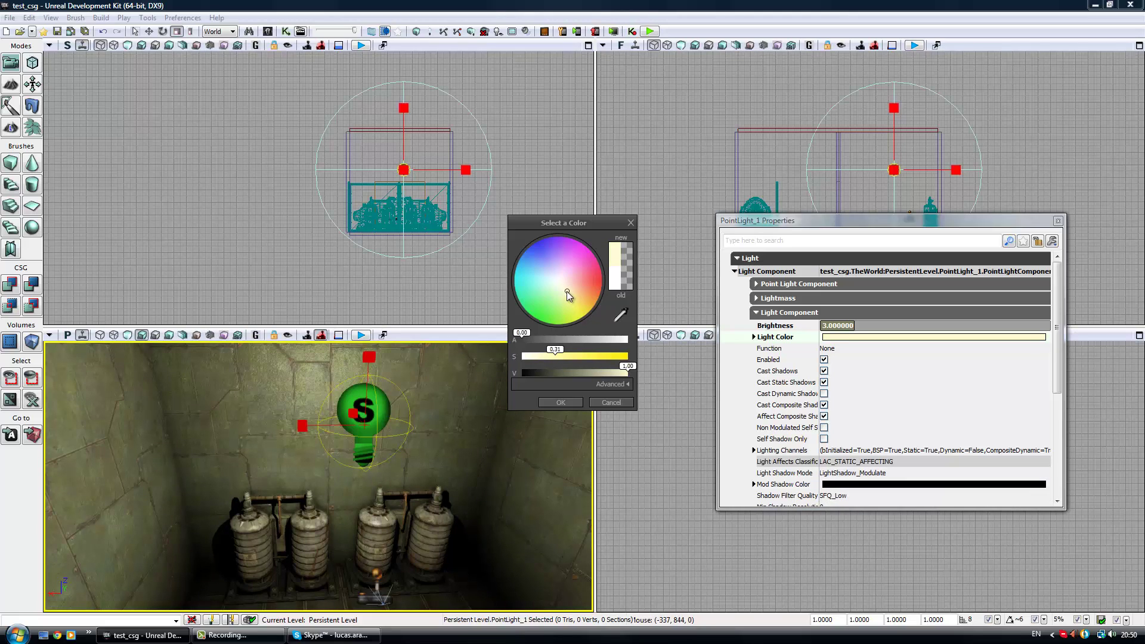
left_click(567, 401)
- Lower the point light's Brightness to 2 and enlarge its radius
left_click(843, 329)
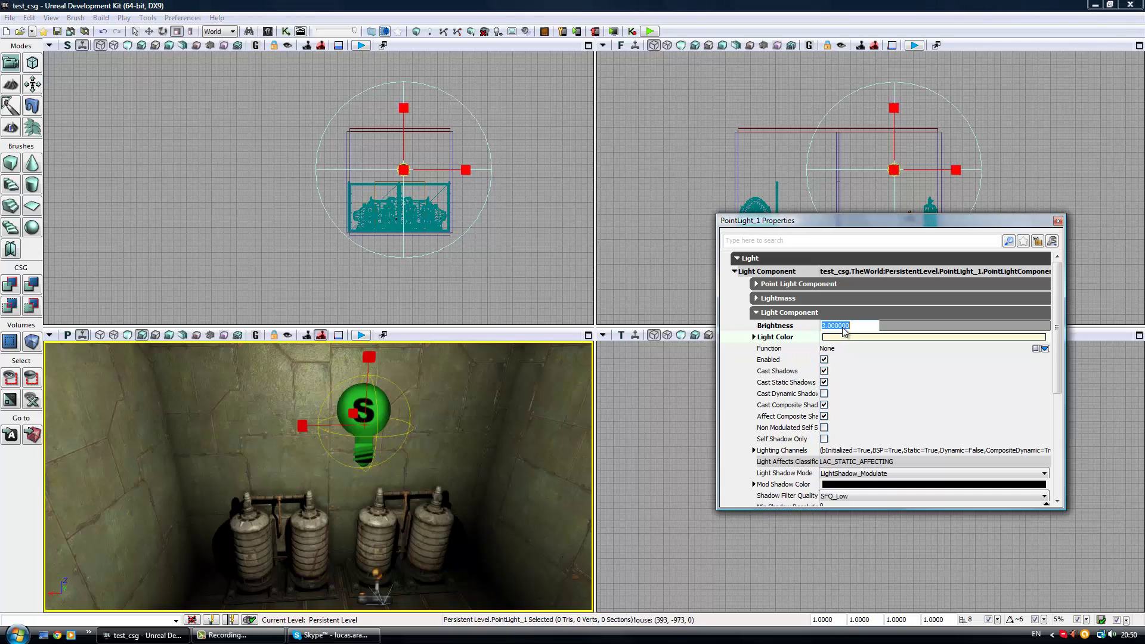
type("2")
key("Return")
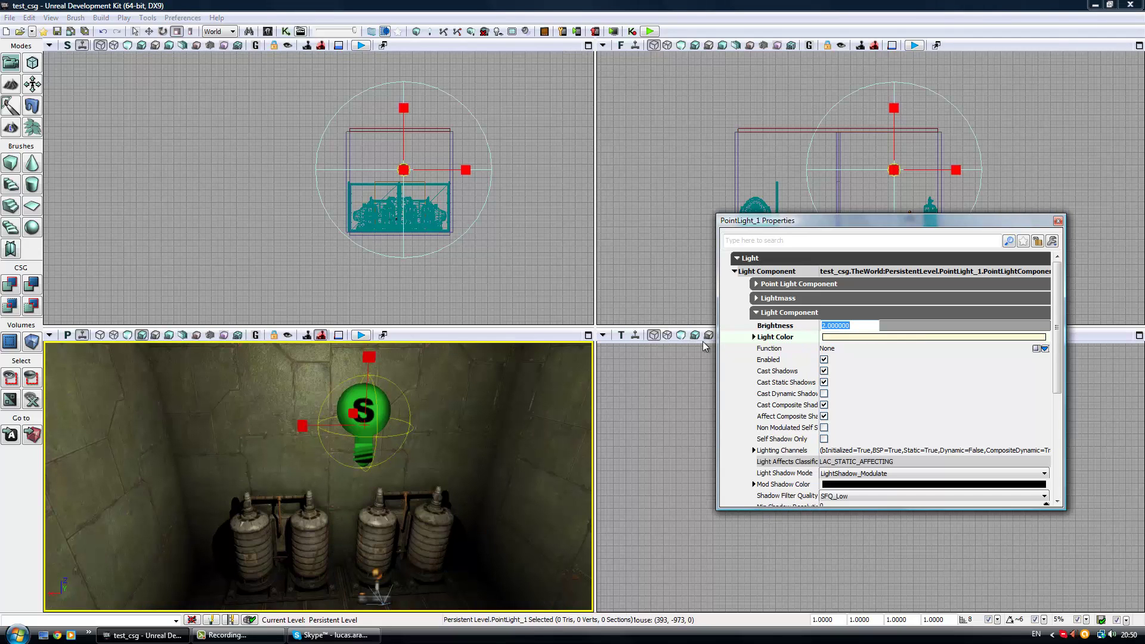
mouse_move(234, 422)
right_mouse_down()
mouse_move(521, 510)
mouse_move(391, 220)
right_mouse_up()
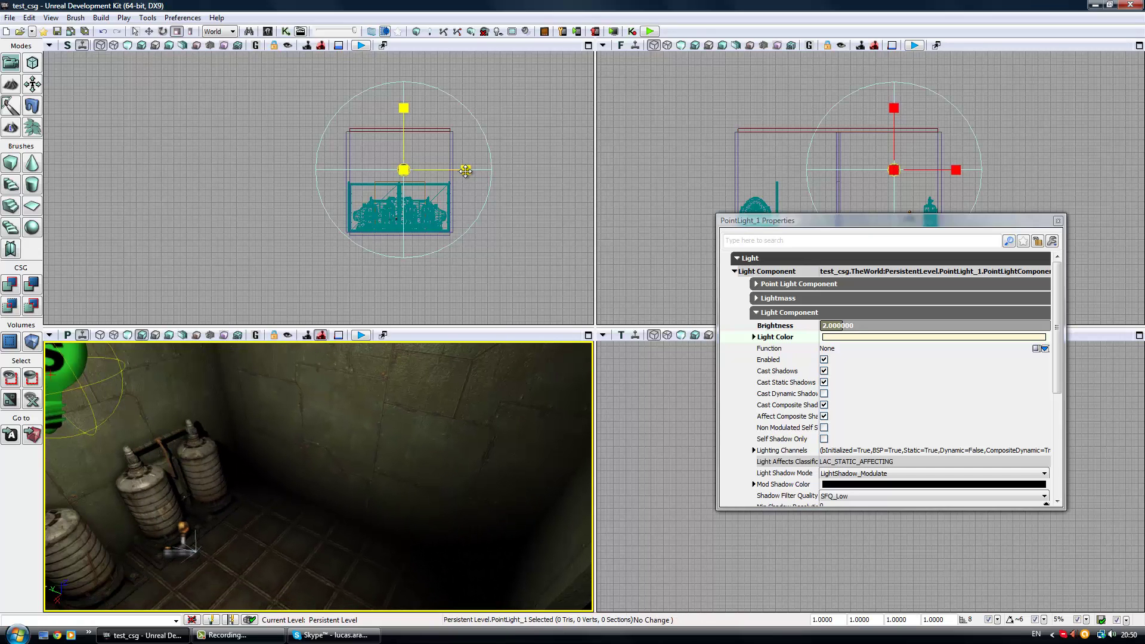
left_click_drag(465, 172, 467, 173)
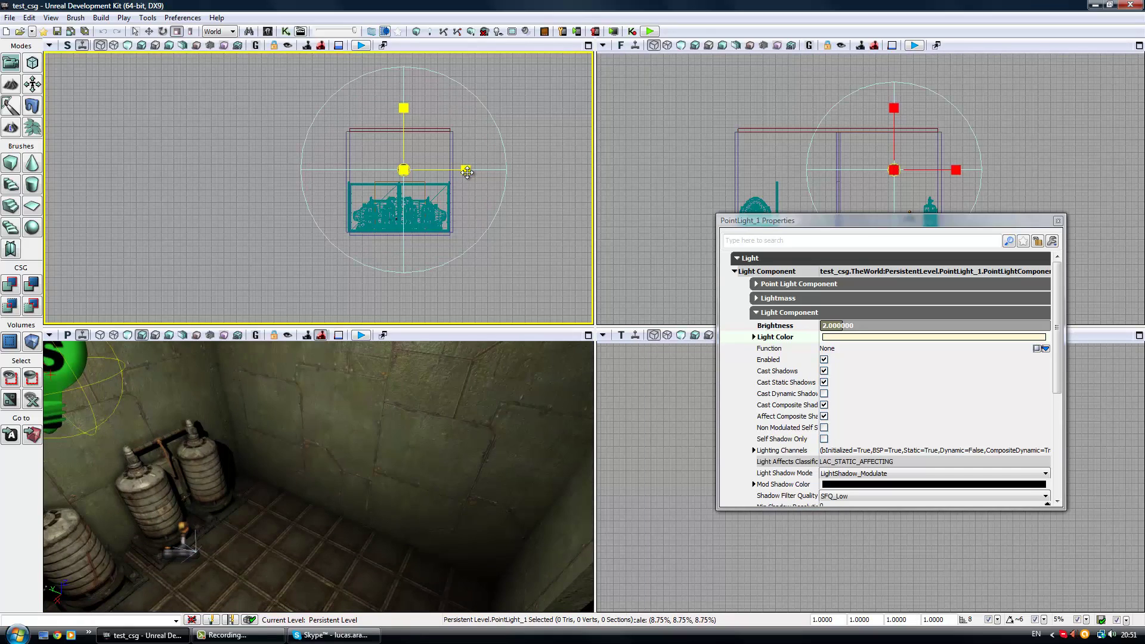
left_click_drag(358, 477, 358, 429)
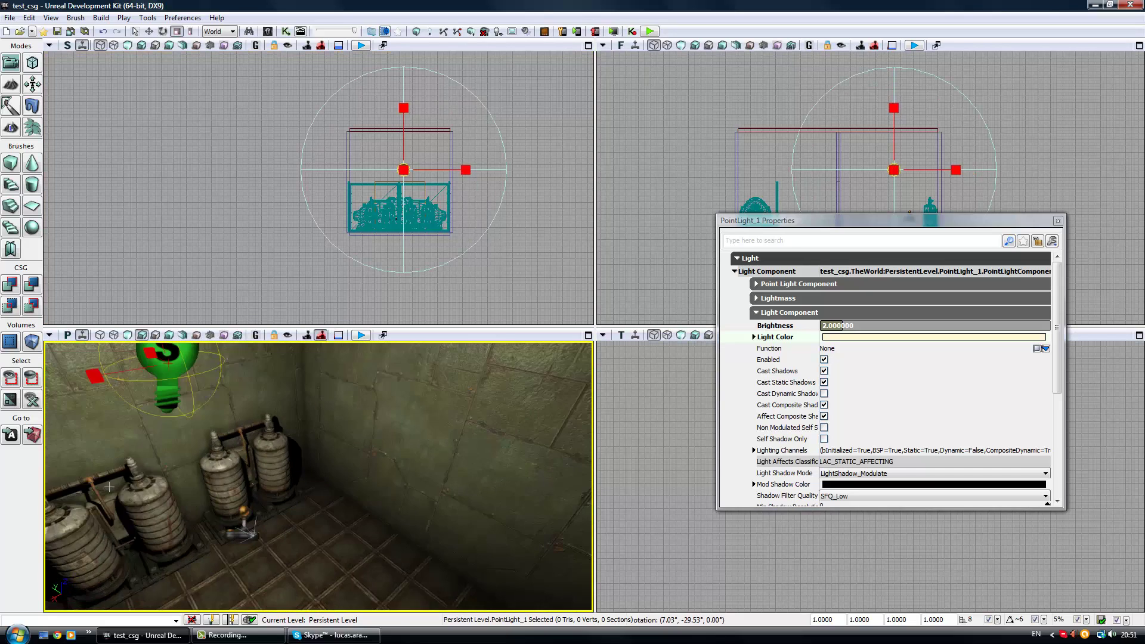
- Move the light slightly left and along Y in the Top view, then close its properties window
left_click_drag(1039, 229, 896, 342)
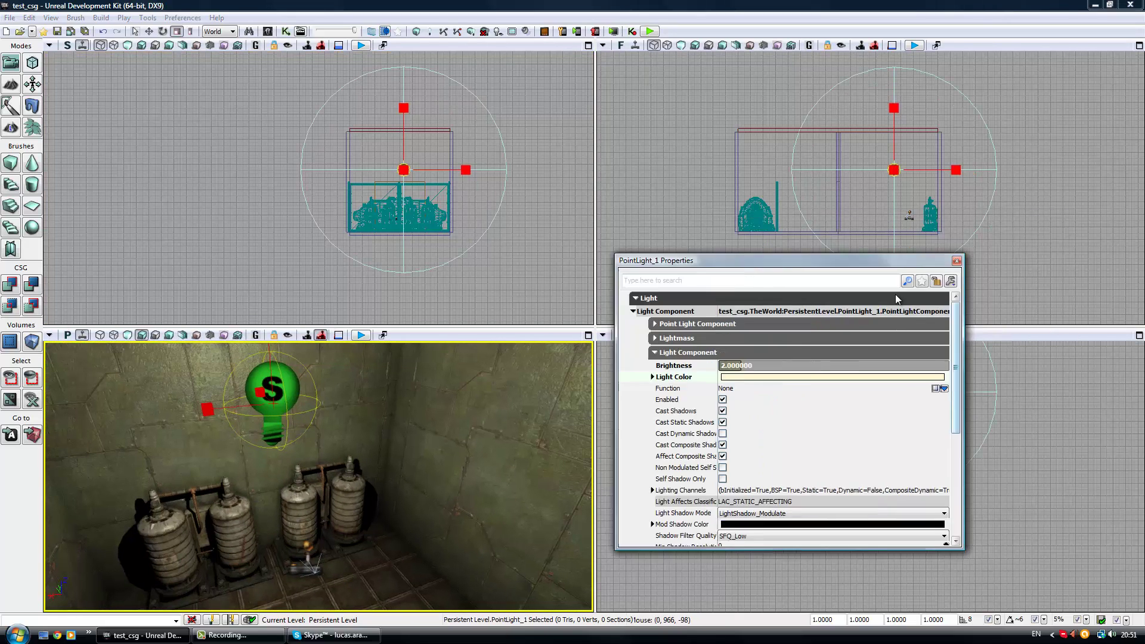
mouse_move(963, 435)
left_mouse_down()
mouse_move(1090, 385)
mouse_move(918, 509)
left_mouse_up()
key("space")
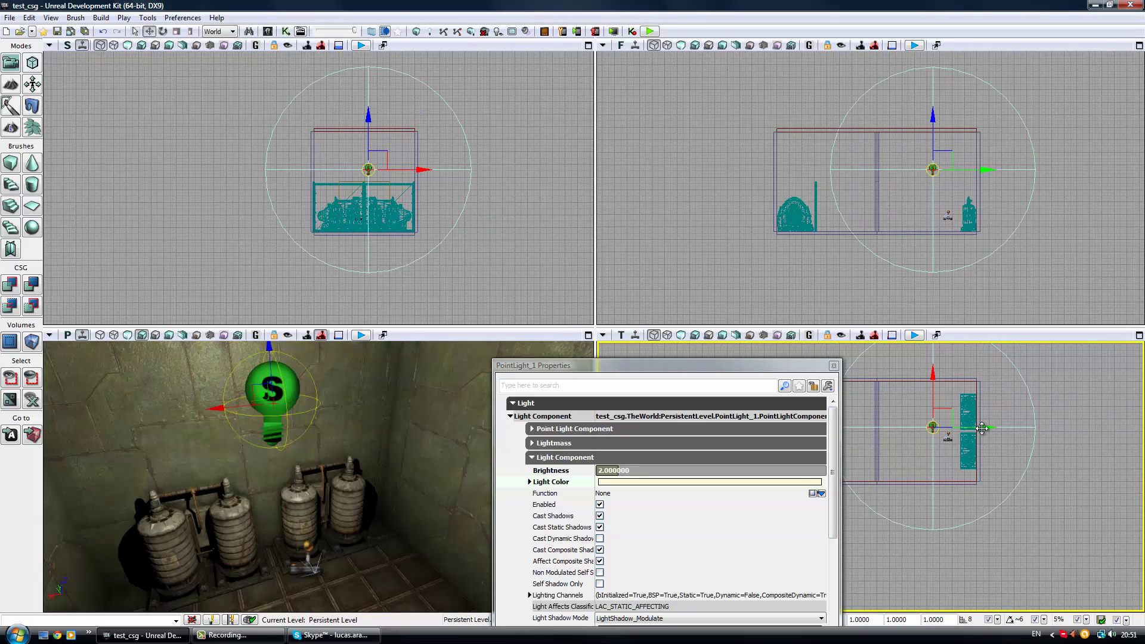
left_click_drag(979, 428, 970, 430)
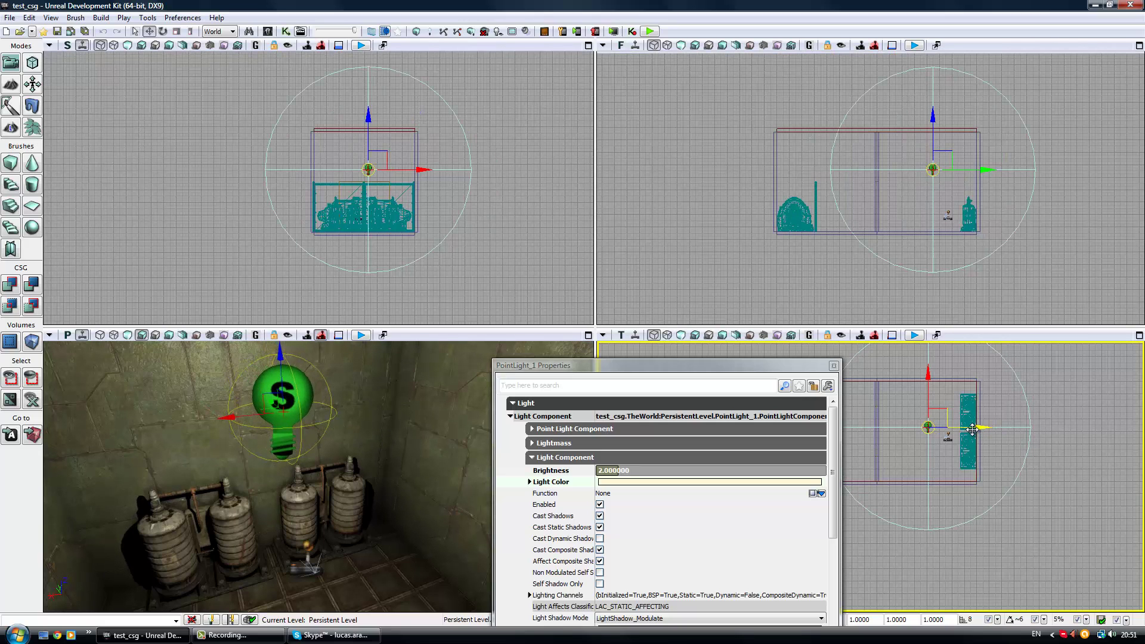
left_click_drag(933, 390, 929, 391)
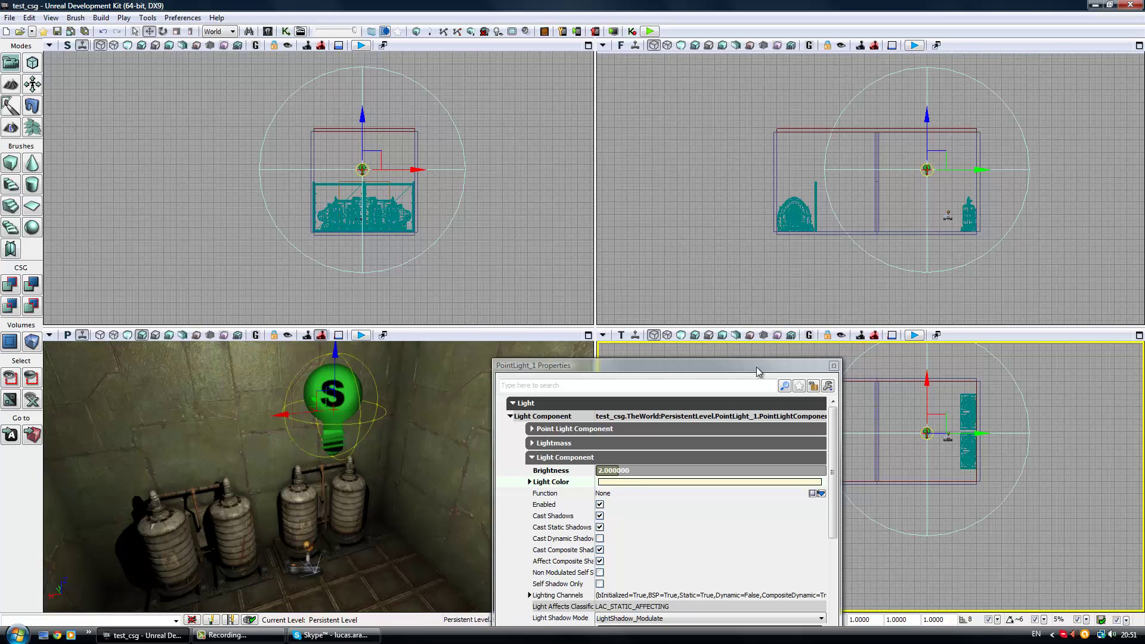
left_click_drag(797, 366, 758, 387)
left_click(797, 387)
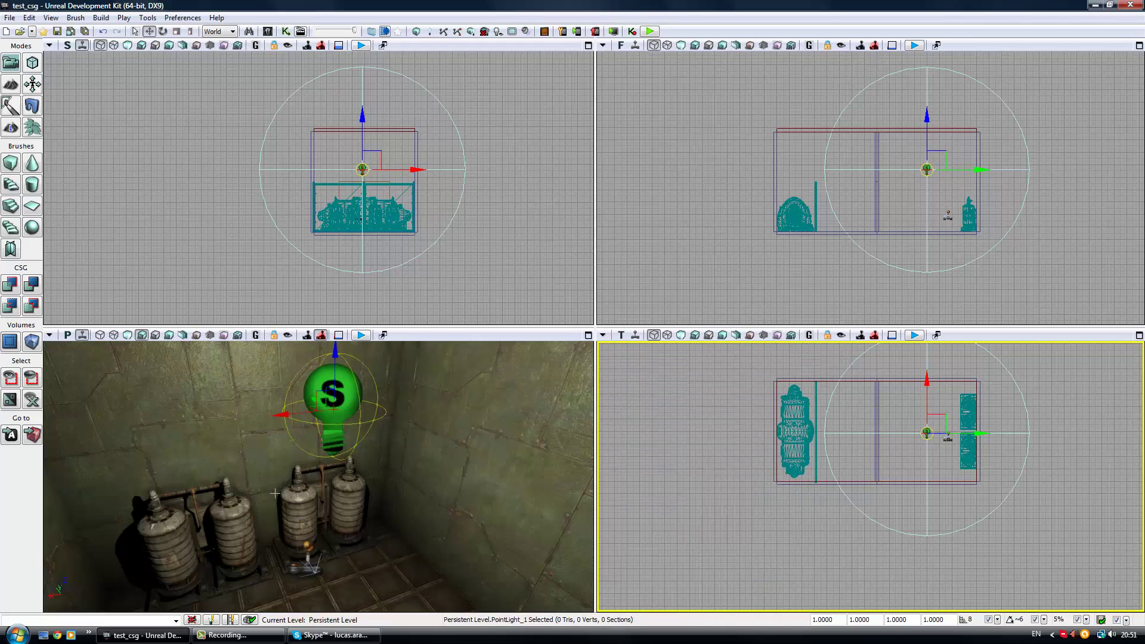
- Switch the 3D view to Unlit and frame the whole chain-link fence panel
left_click_drag(398, 550, 171, 497)
mouse_move(171, 496)
right_mouse_down()
mouse_move(512, 514)
mouse_move(593, 384)
mouse_move(46, 373)
right_mouse_up()
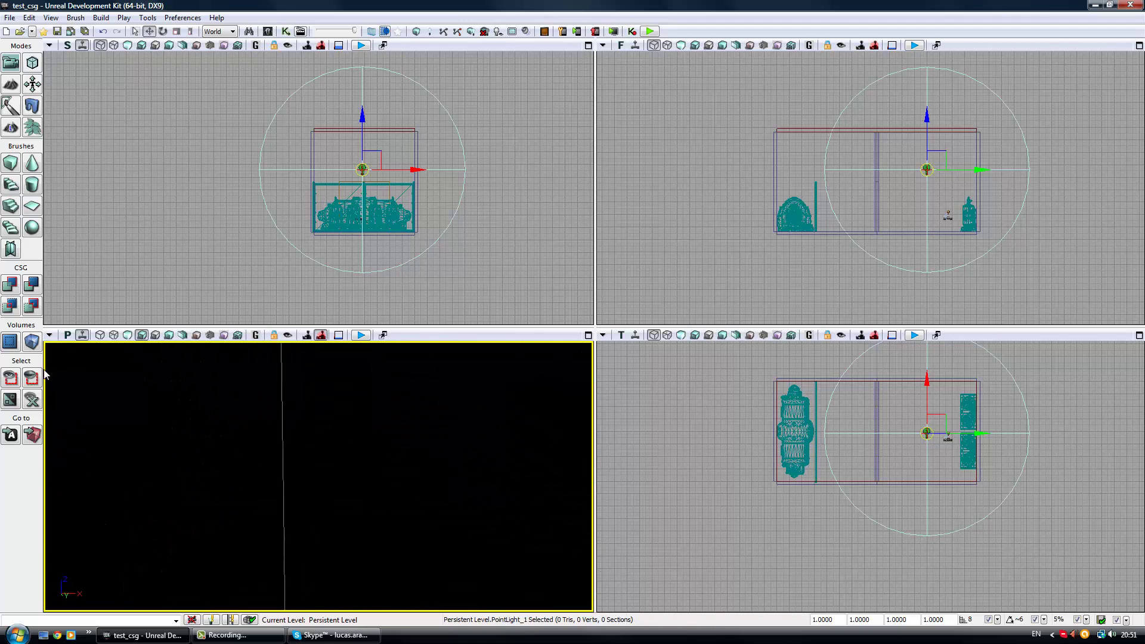
left_click(126, 335)
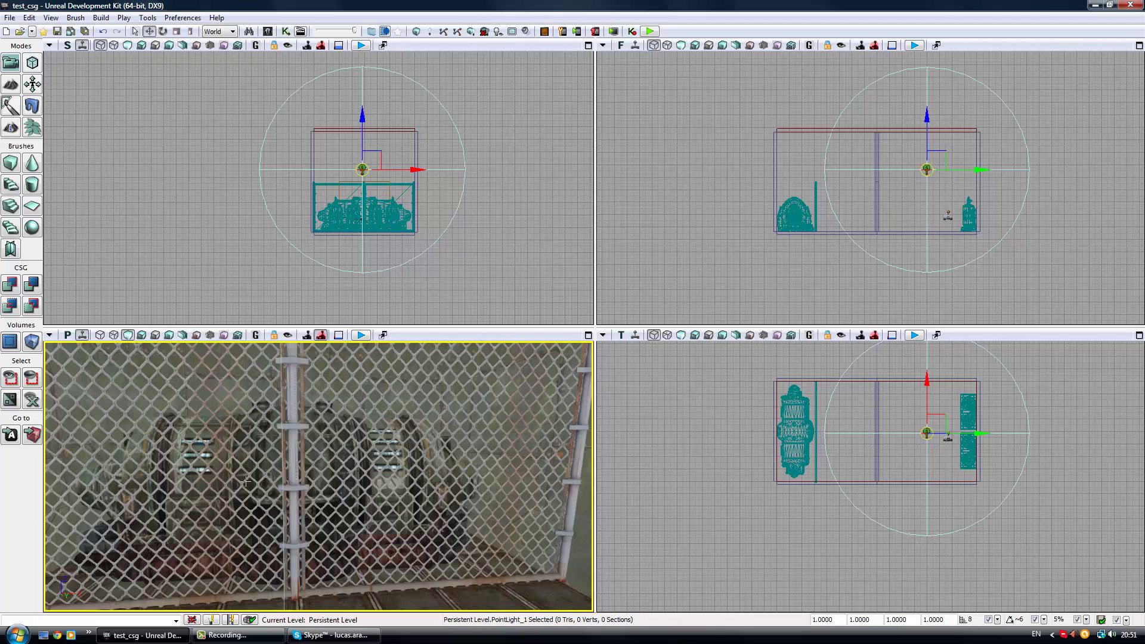
mouse_move(246, 482)
right_mouse_down()
mouse_move(227, 428)
mouse_move(170, 394)
right_mouse_up()
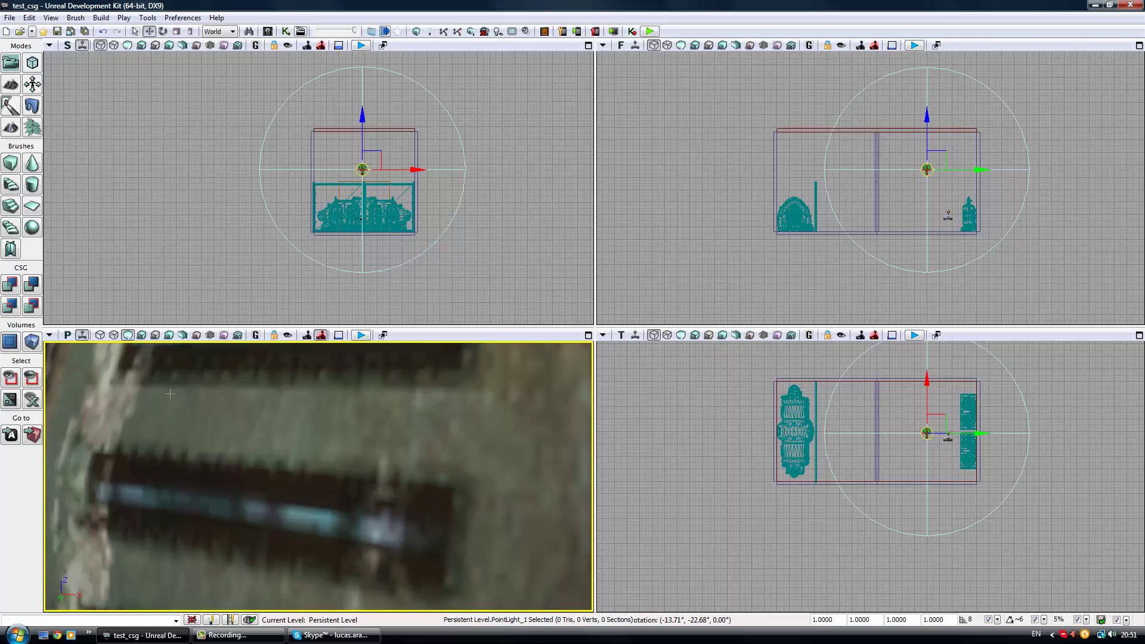
right_click_drag(170, 394, 172, 393)
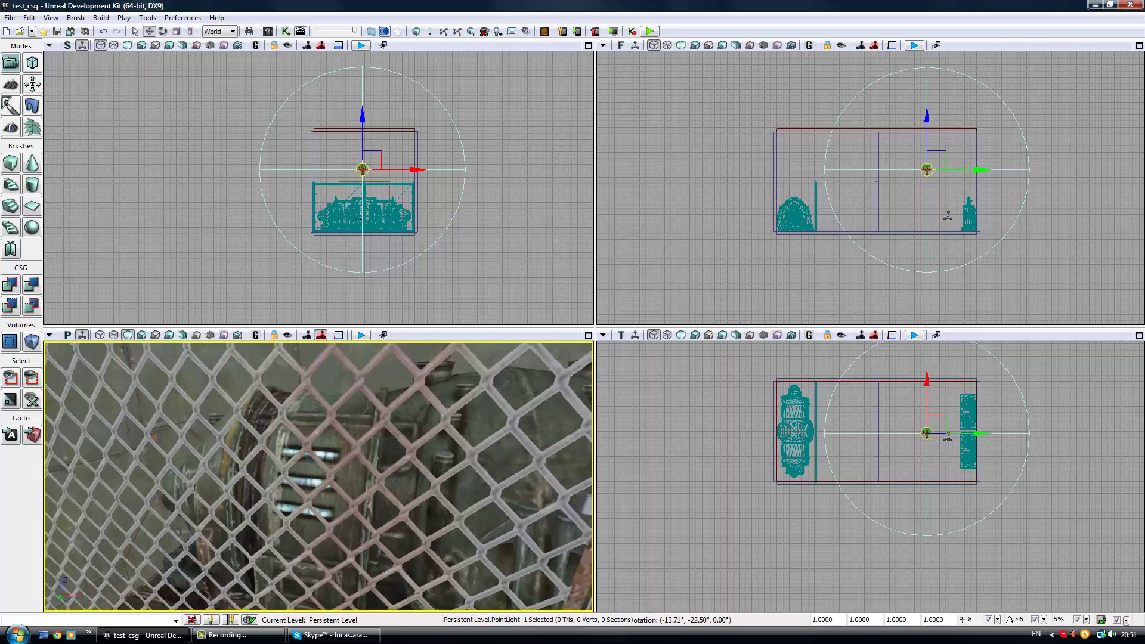
left_click_drag(172, 393, 268, 505)
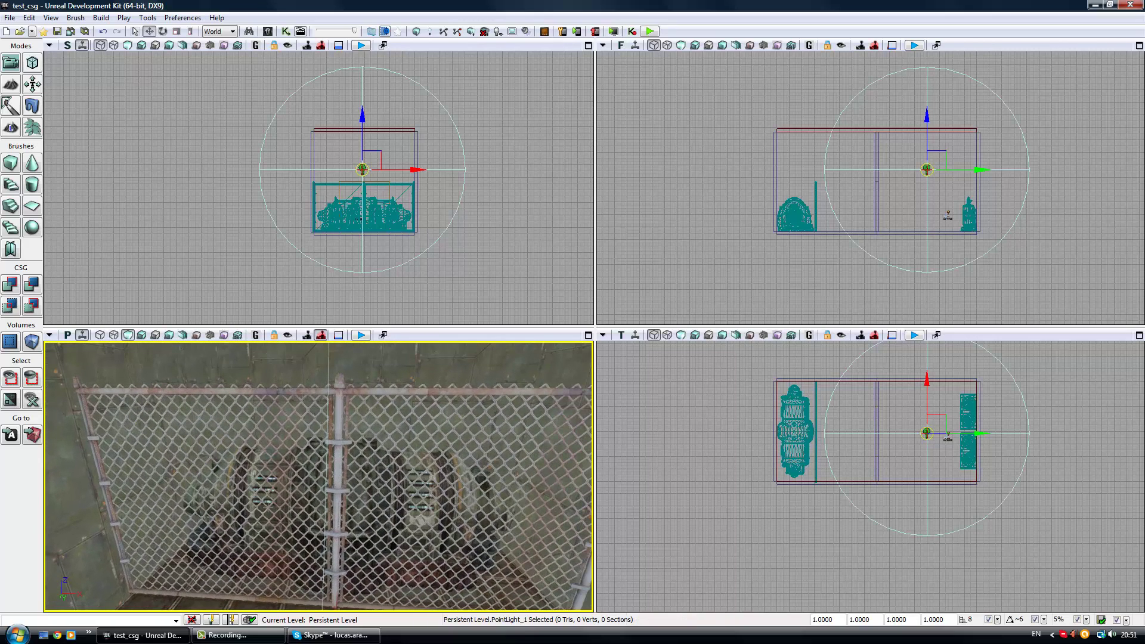
- Move the view past the fence and add a point light behind it via Add Actor > Add Light (Point)
right_click(265, 492)
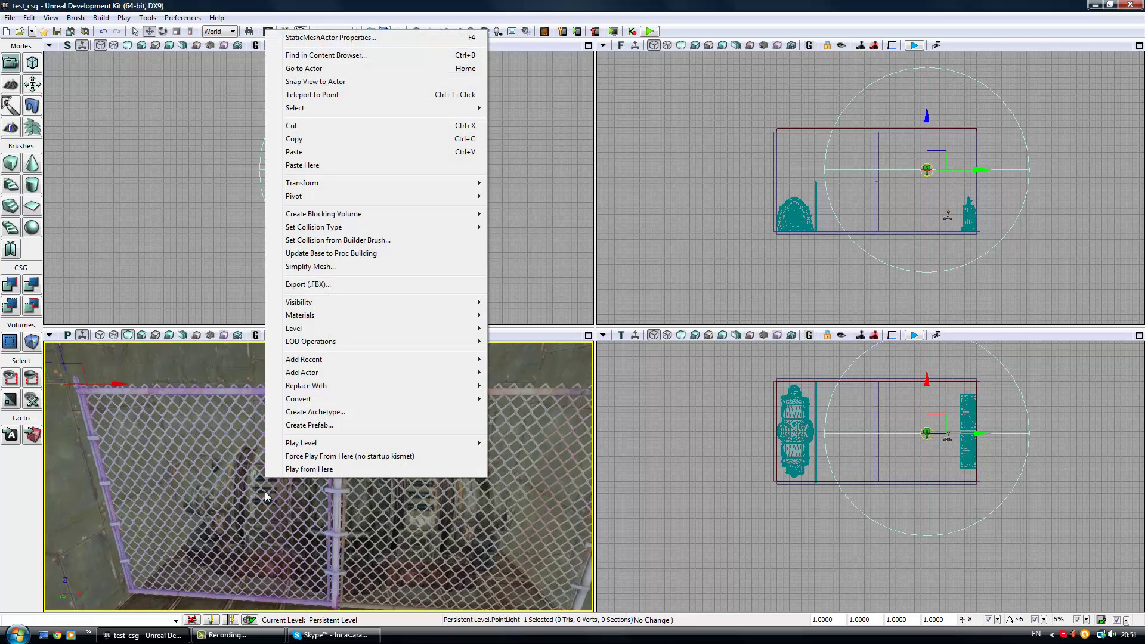
left_click(258, 523)
left_click_drag(284, 541, 282, 547)
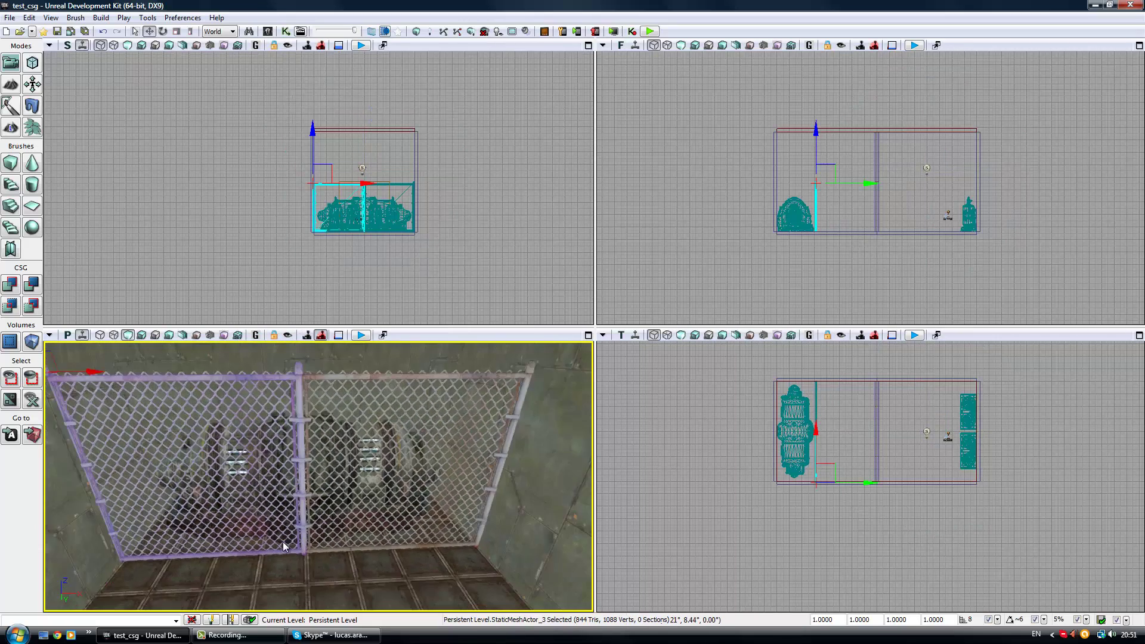
right_click_drag(282, 541, 281, 540)
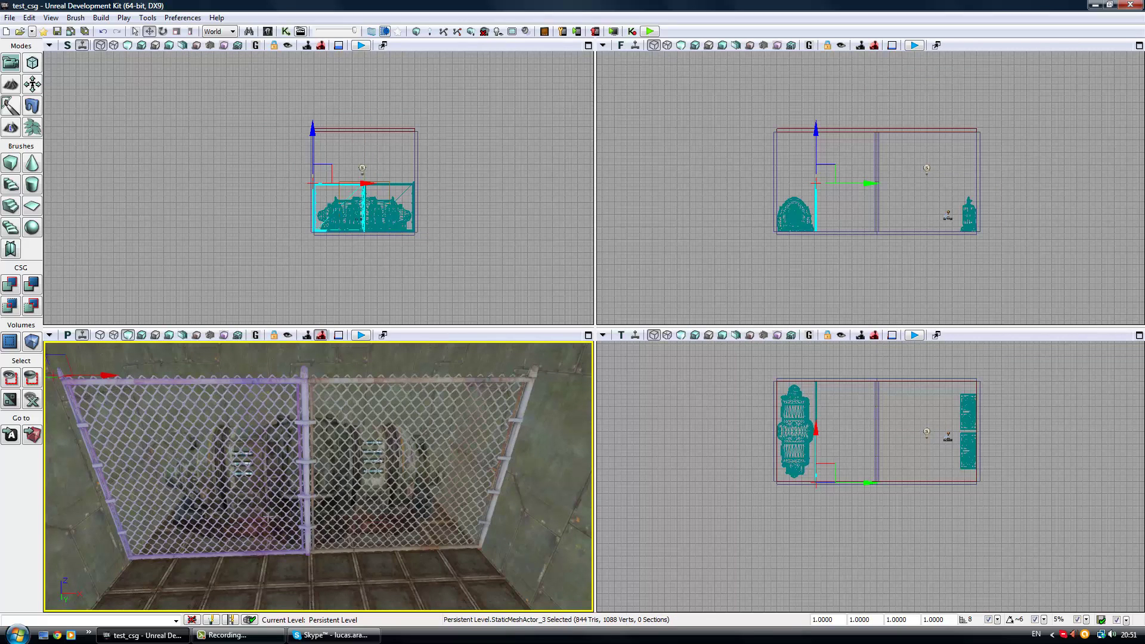
left_click_drag(321, 540, 310, 544)
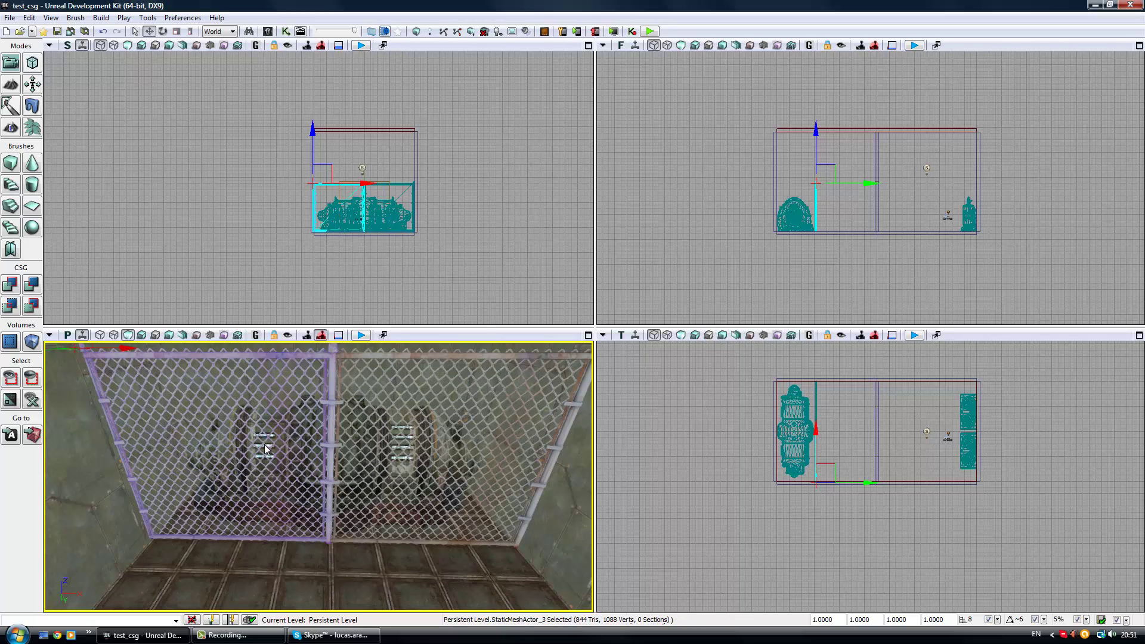
right_click(266, 448)
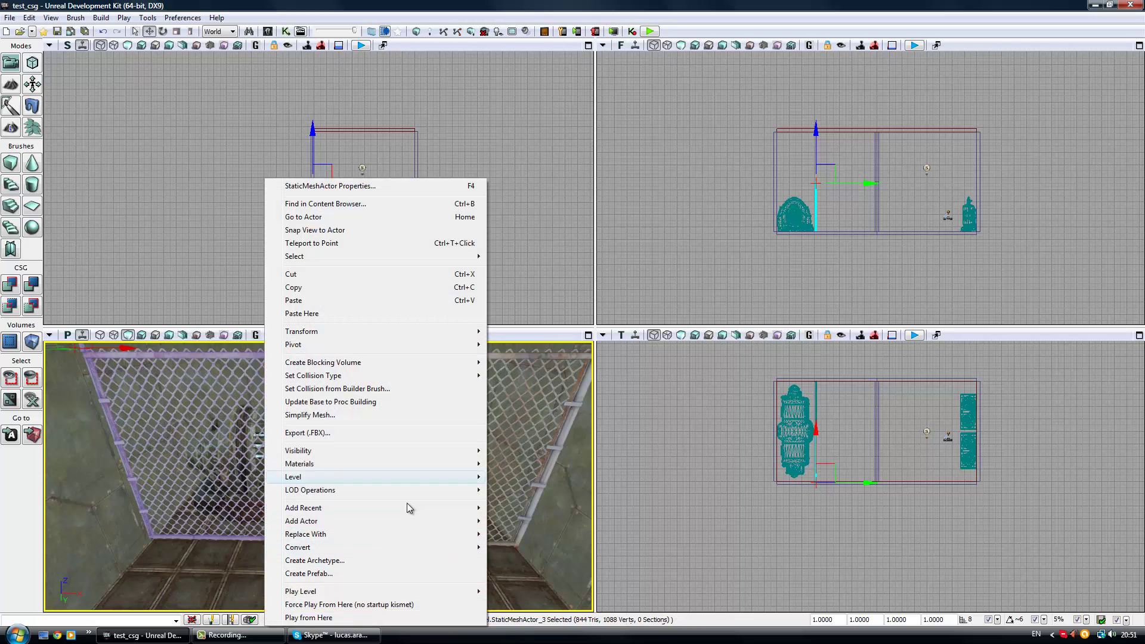
mouse_move(422, 524)
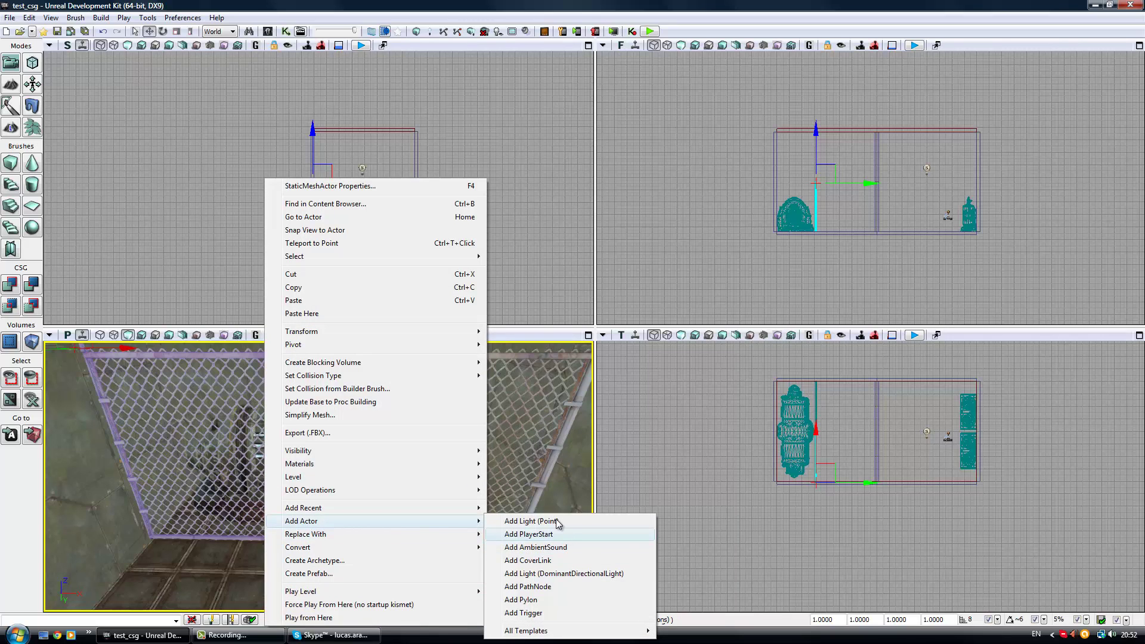
left_click(558, 523)
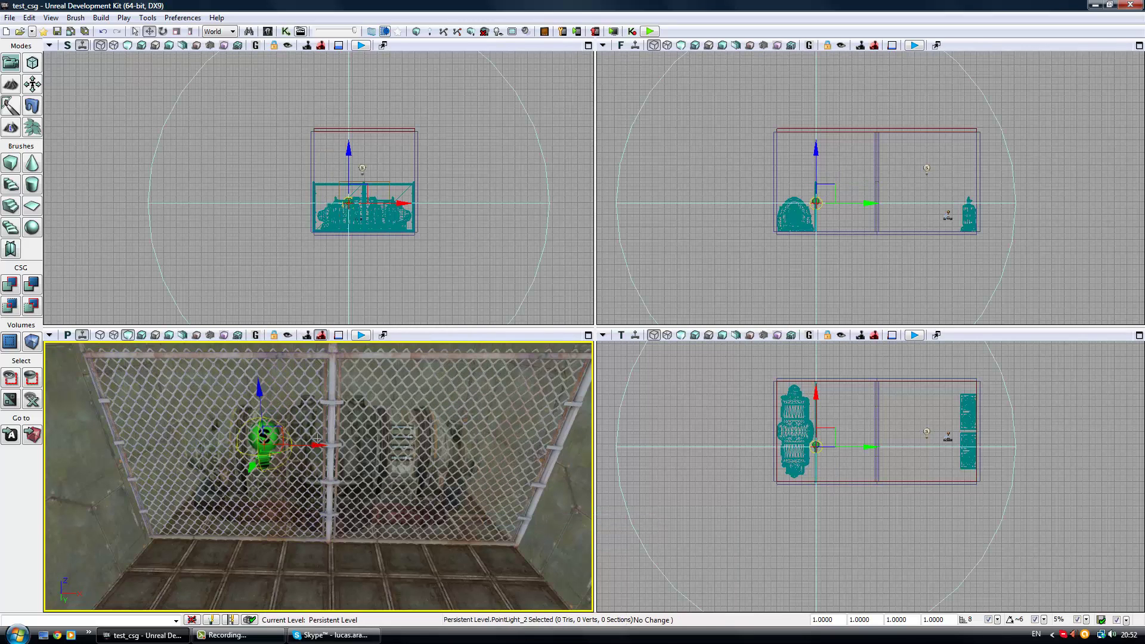
- Switch to Lit, then drag PointLight_2 left along X and slightly up in the Top and Front views
mouse_move(318, 440)
left_mouse_down()
mouse_move(304, 441)
mouse_move(376, 443)
left_mouse_up()
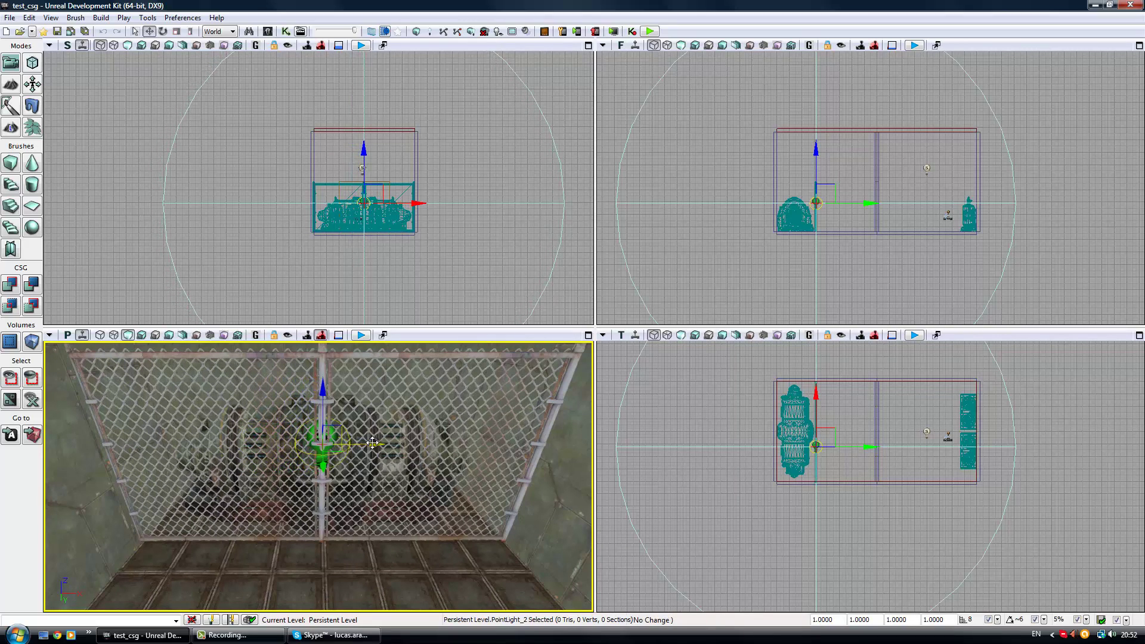
left_click(141, 335)
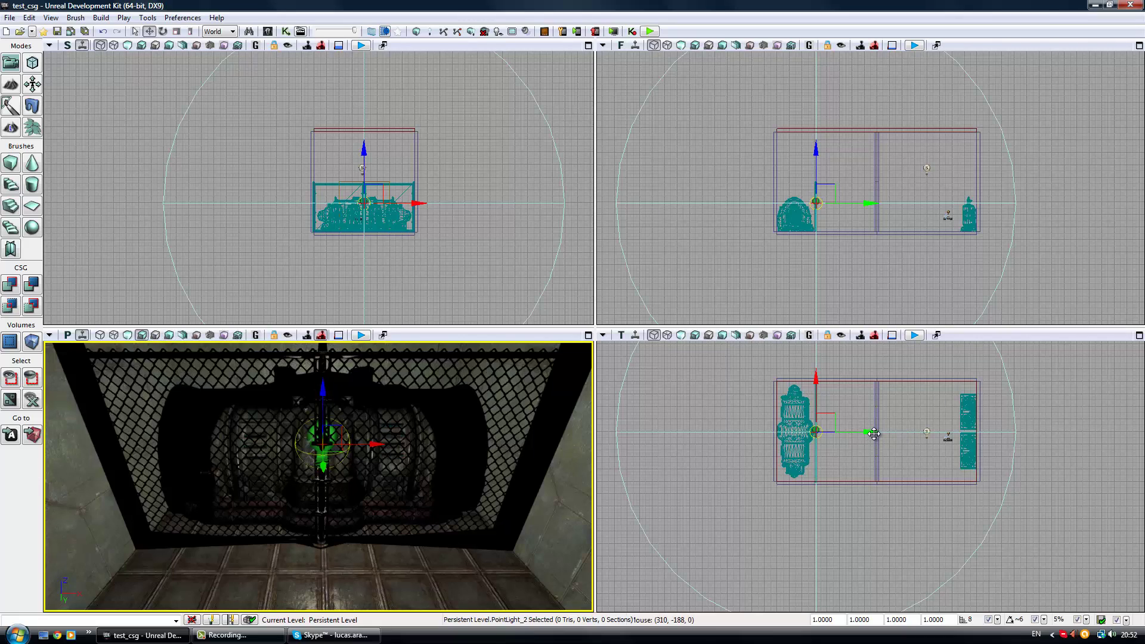
left_click_drag(868, 432, 863, 434)
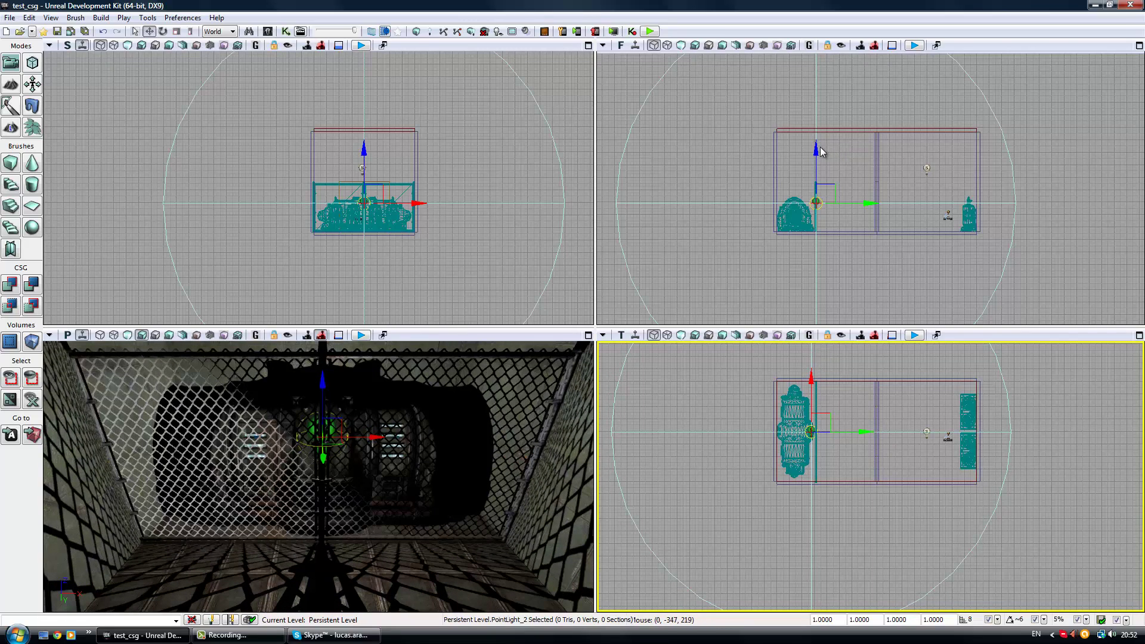
left_click_drag(811, 152, 812, 146)
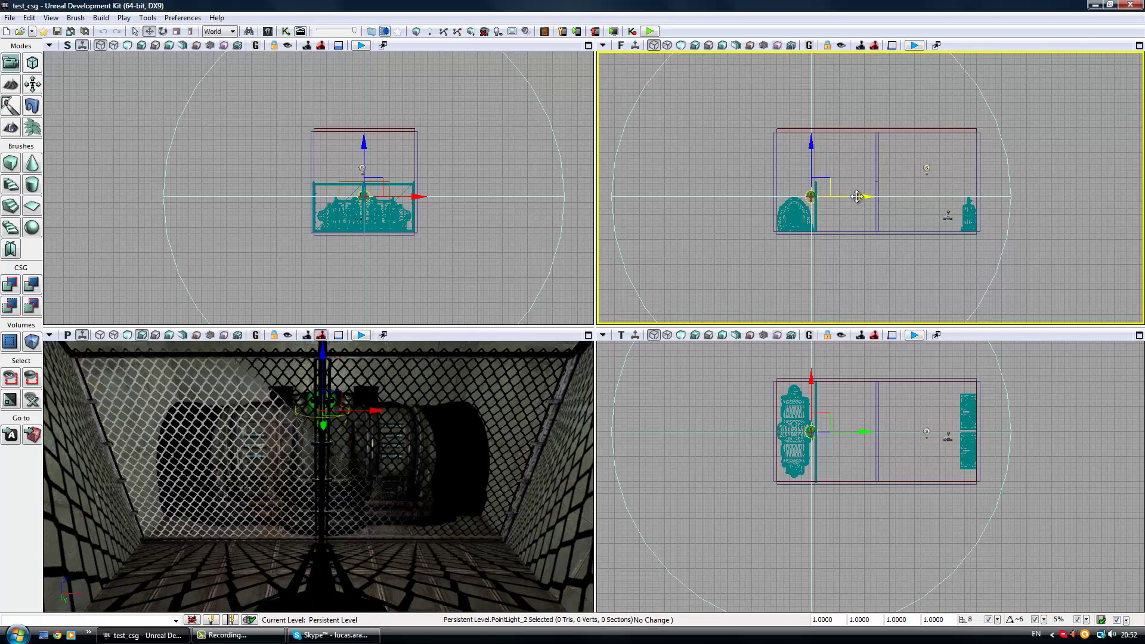
left_click_drag(857, 196, 854, 196)
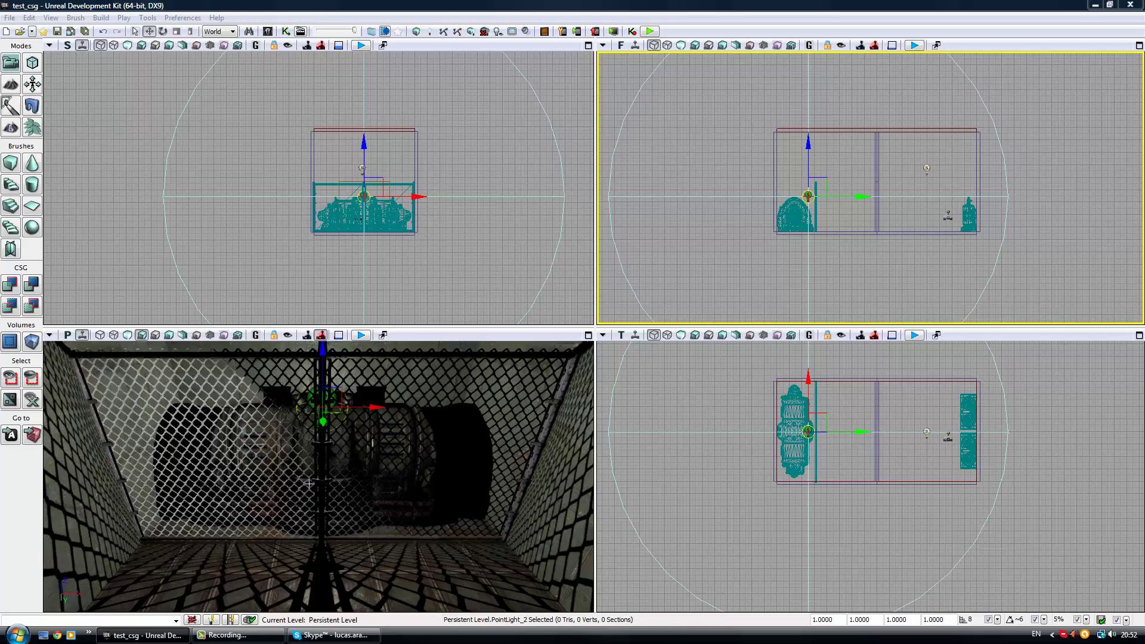
left_click_drag(309, 484, 313, 476)
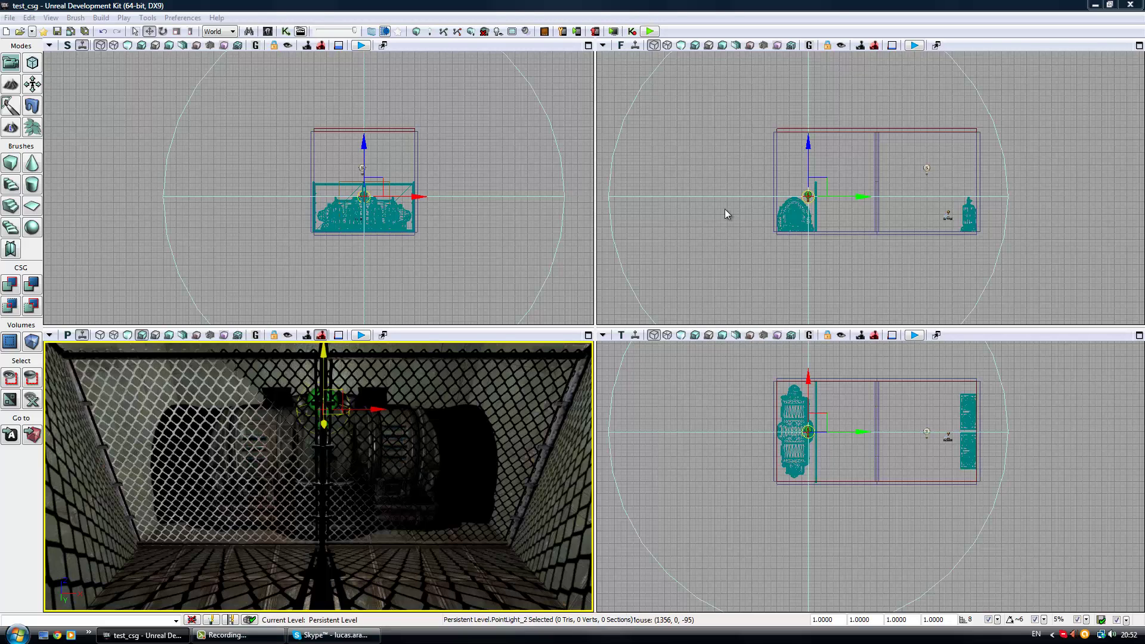
- Open PointLight_2's Properties and move the window to the lower right, uncovering the perspective viewport
right_click(812, 185)
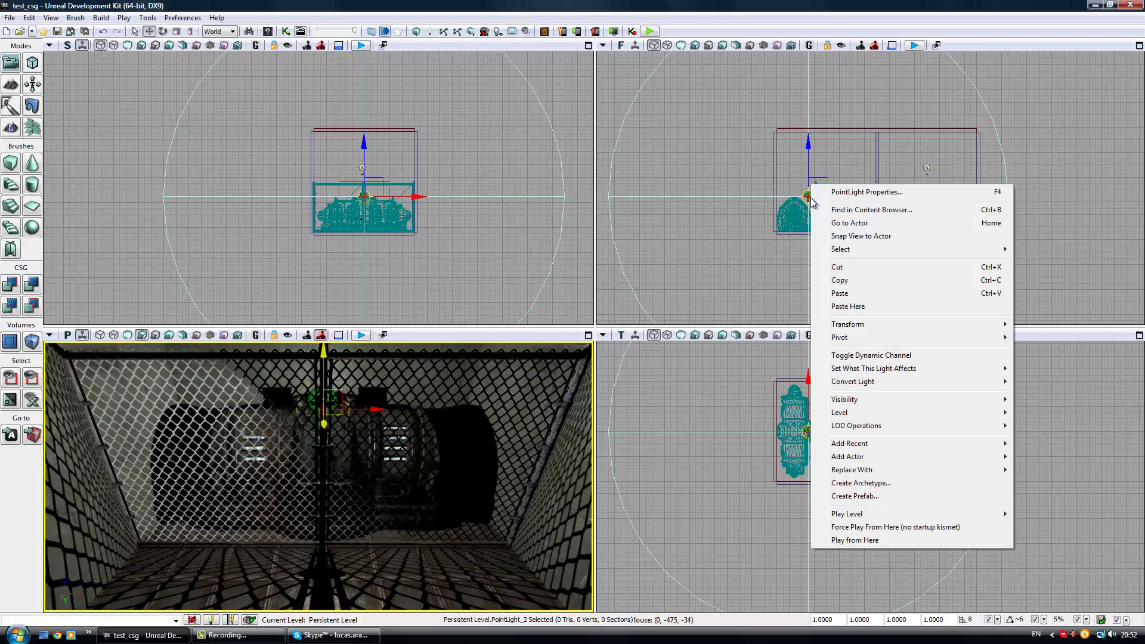
key("Escape")
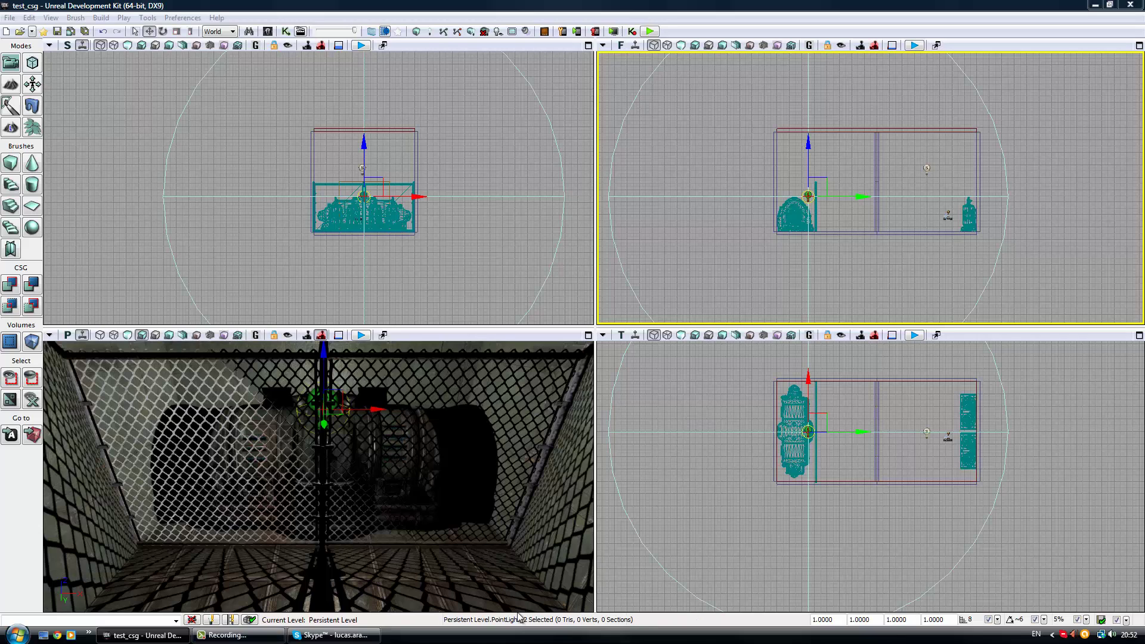
left_click(226, 635)
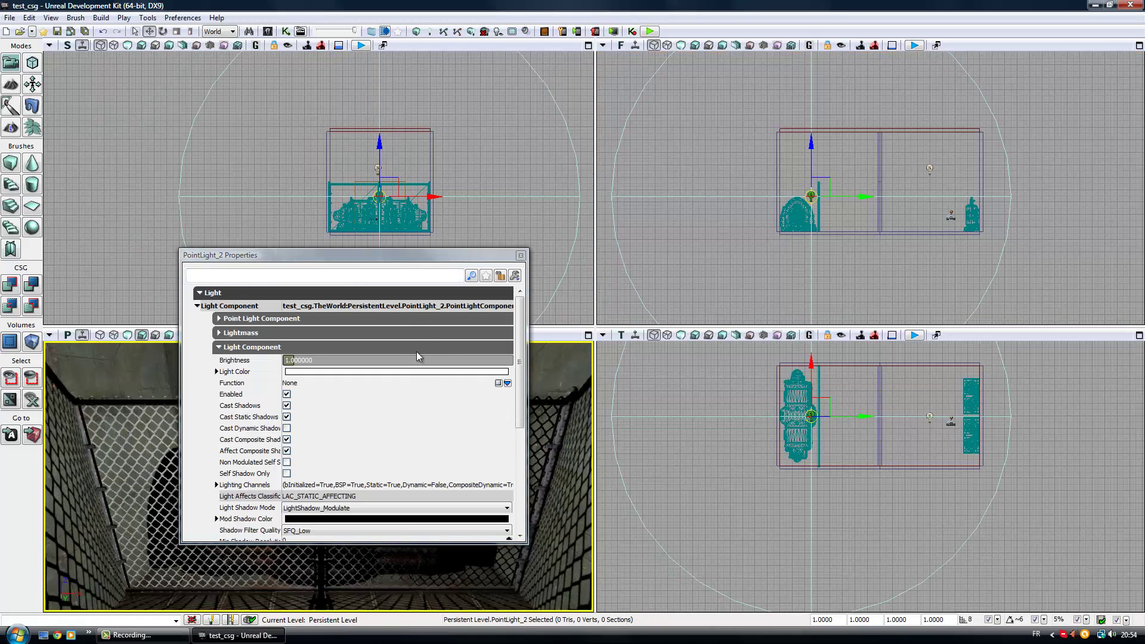
left_click_drag(426, 265, 958, 307)
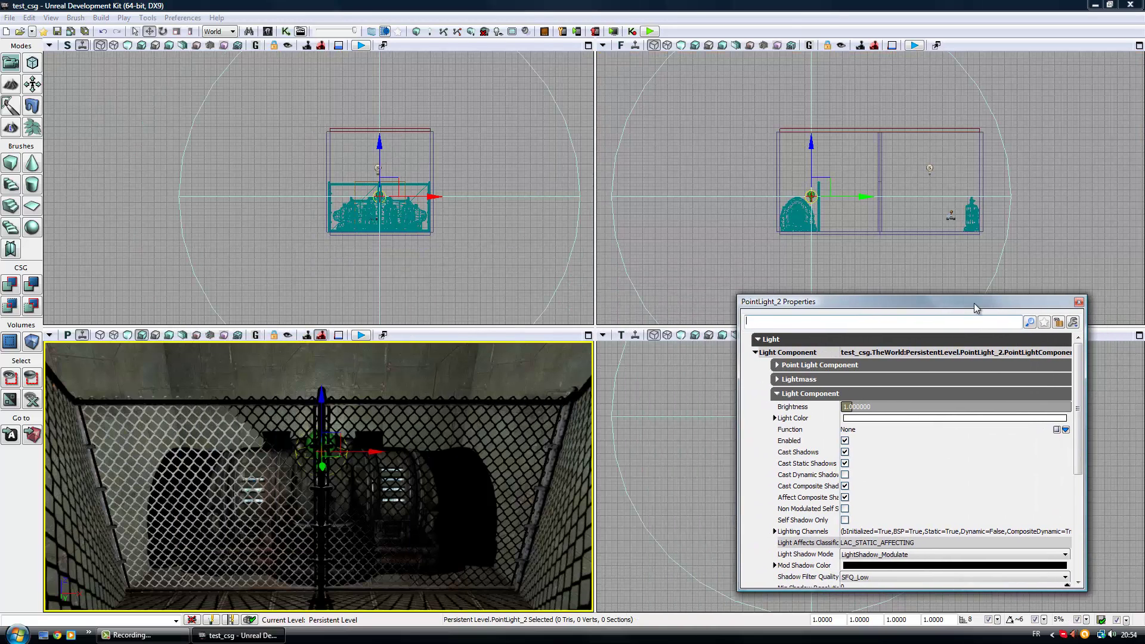
- Set PointLight_2's Light Color to cyan and shrink its radius drastically
left_click(859, 414)
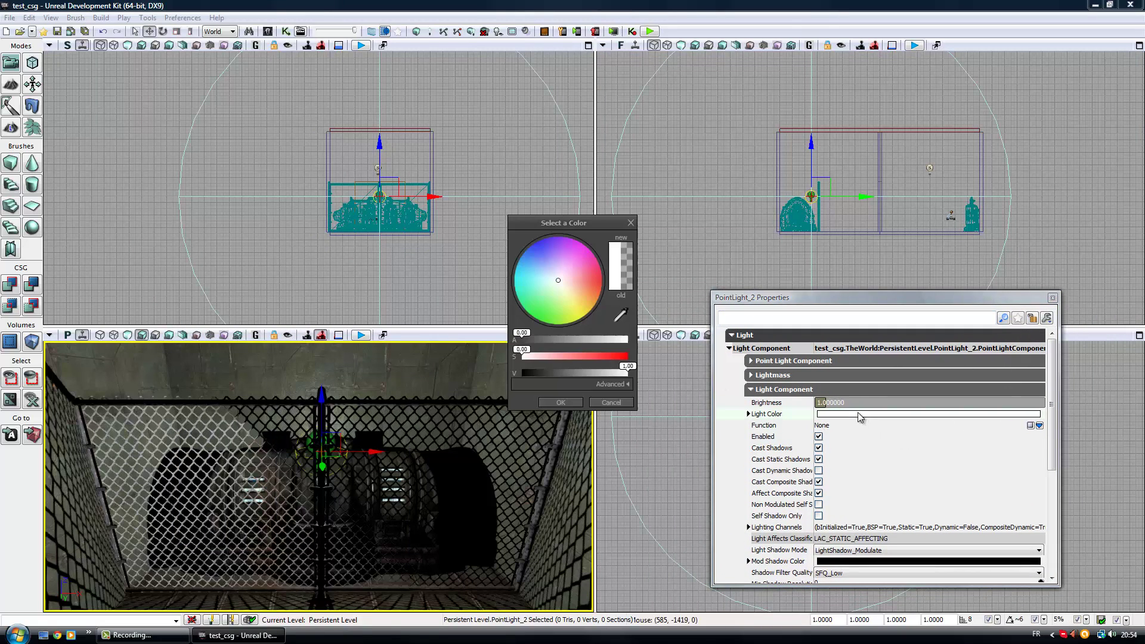
left_click(539, 282)
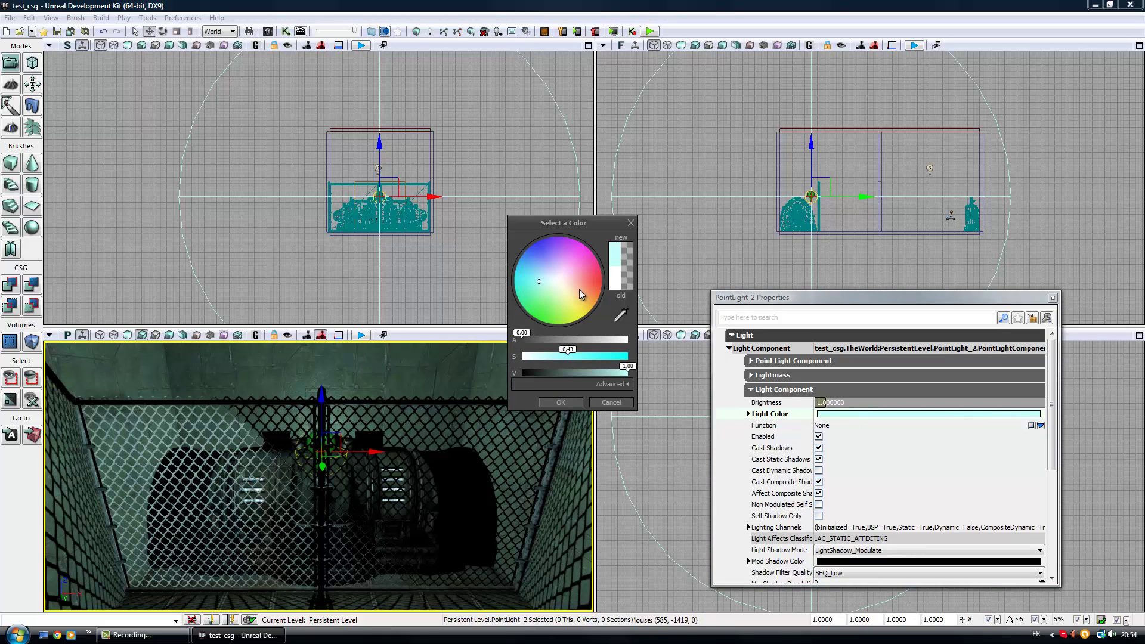
left_click_drag(513, 177, 472, 184)
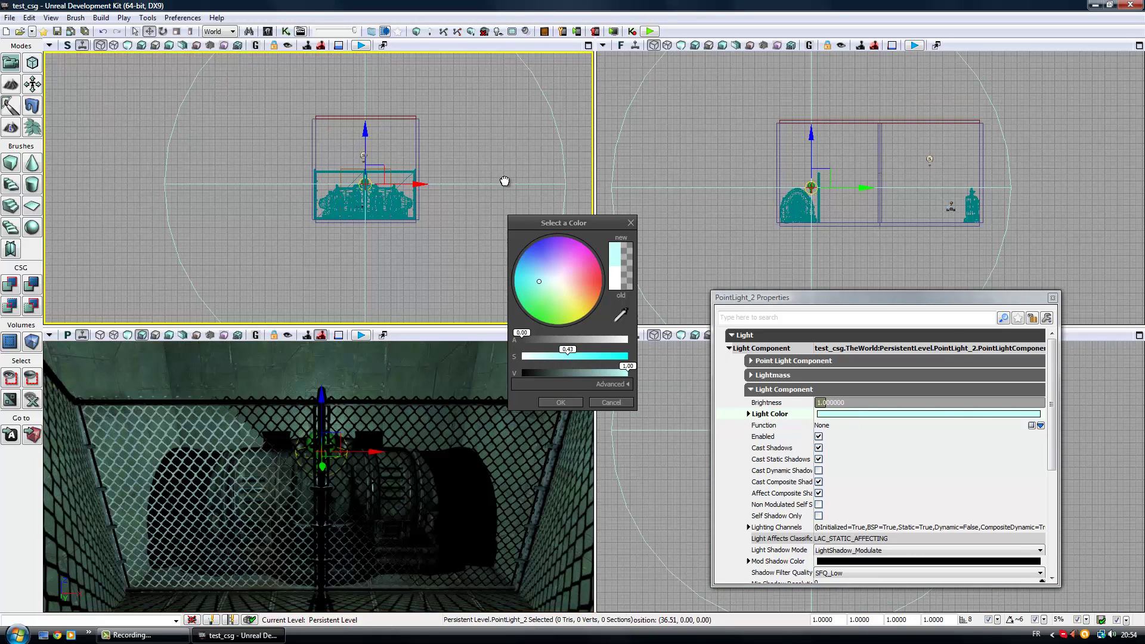
key("space")
key("space")
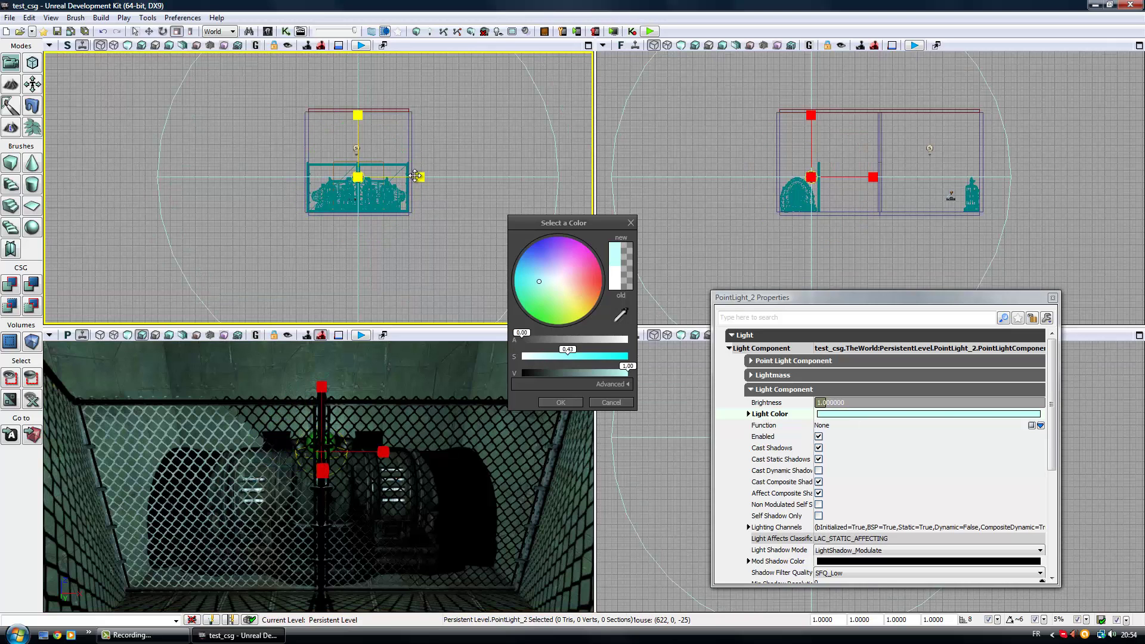
left_click_drag(410, 175, 377, 157)
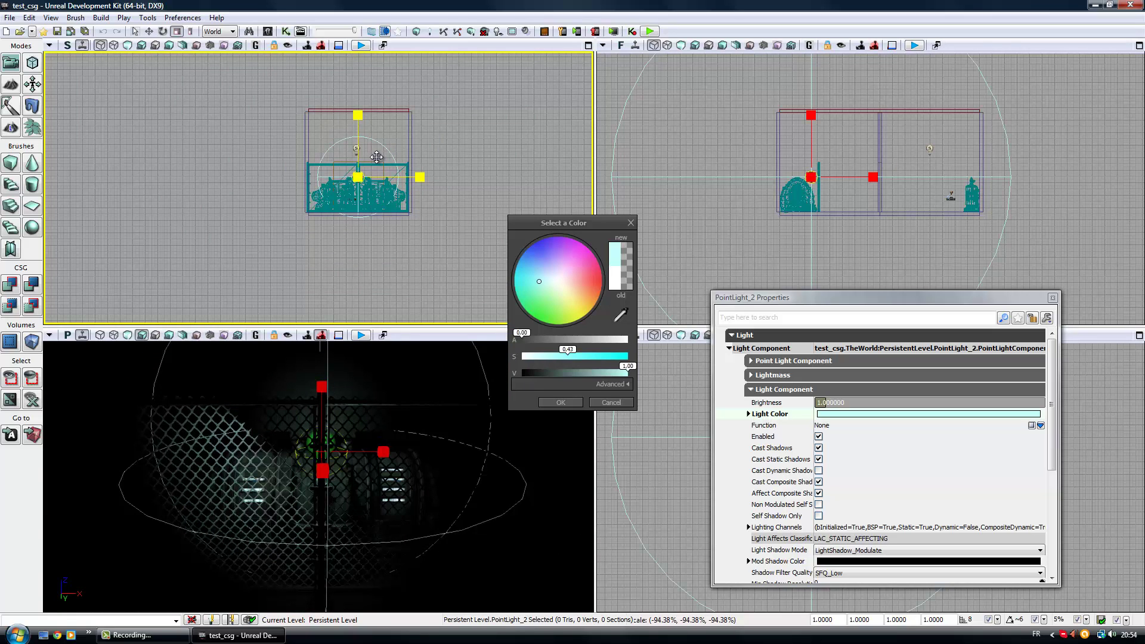
left_click_drag(377, 157, 372, 156)
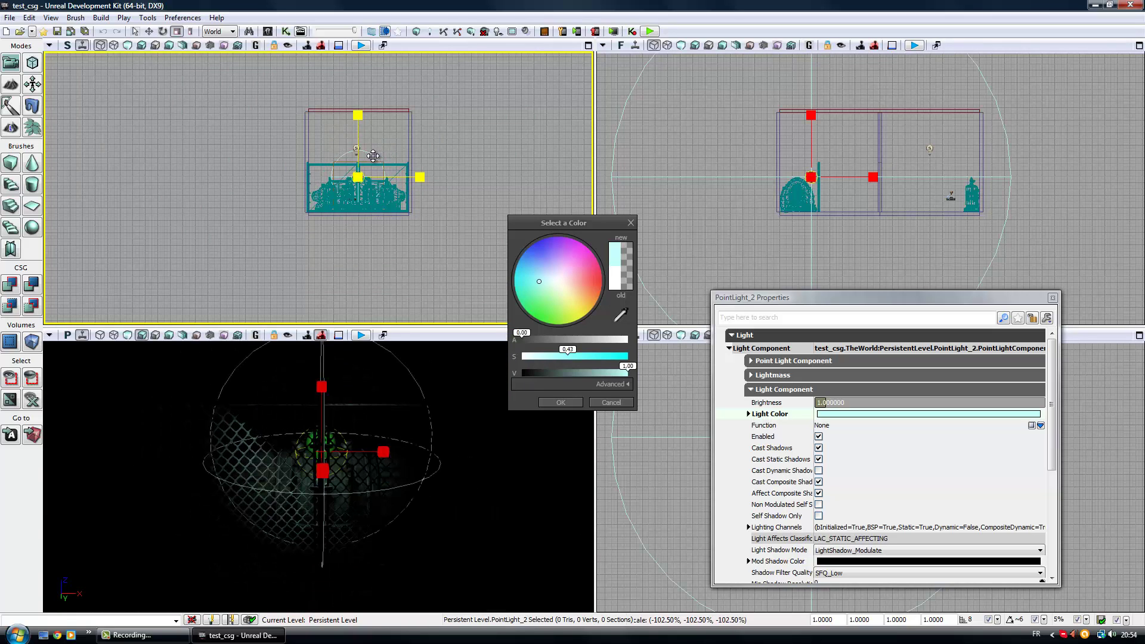
- Reposition the cyan light along X among the tanks and raise its Brightness to 2.0
key("space")
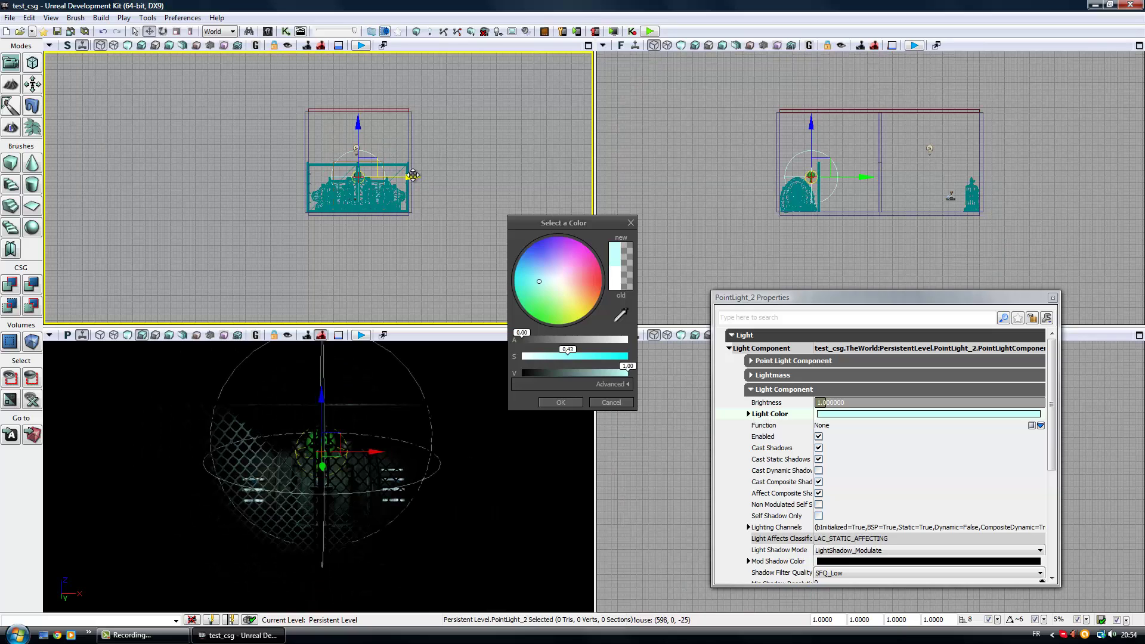
left_click_drag(413, 175, 394, 172)
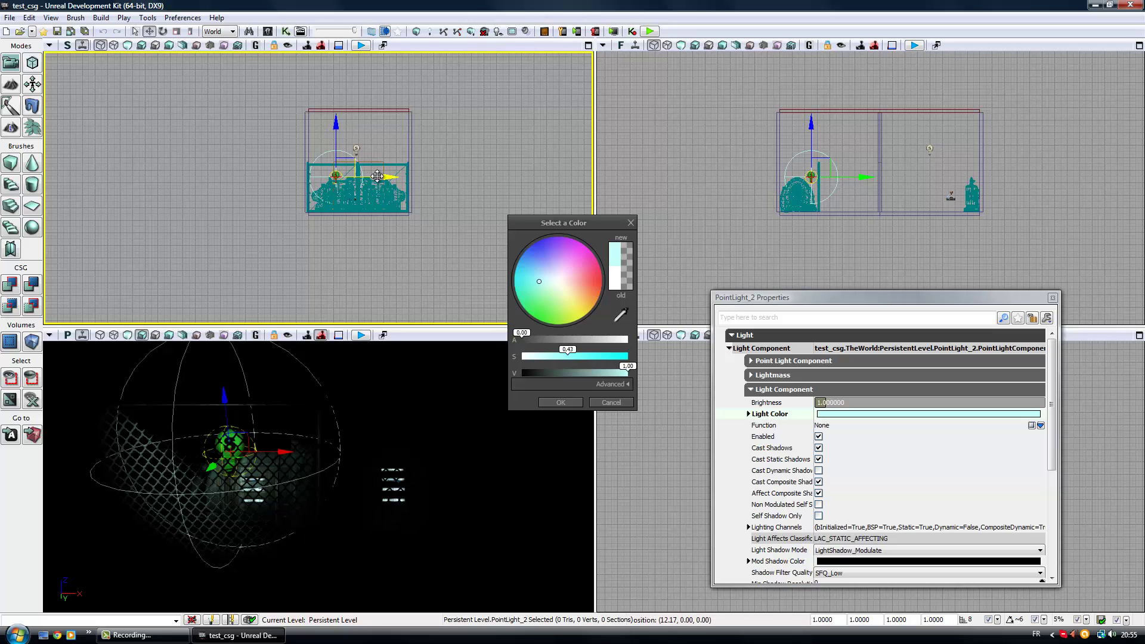
left_click_drag(374, 177, 378, 176)
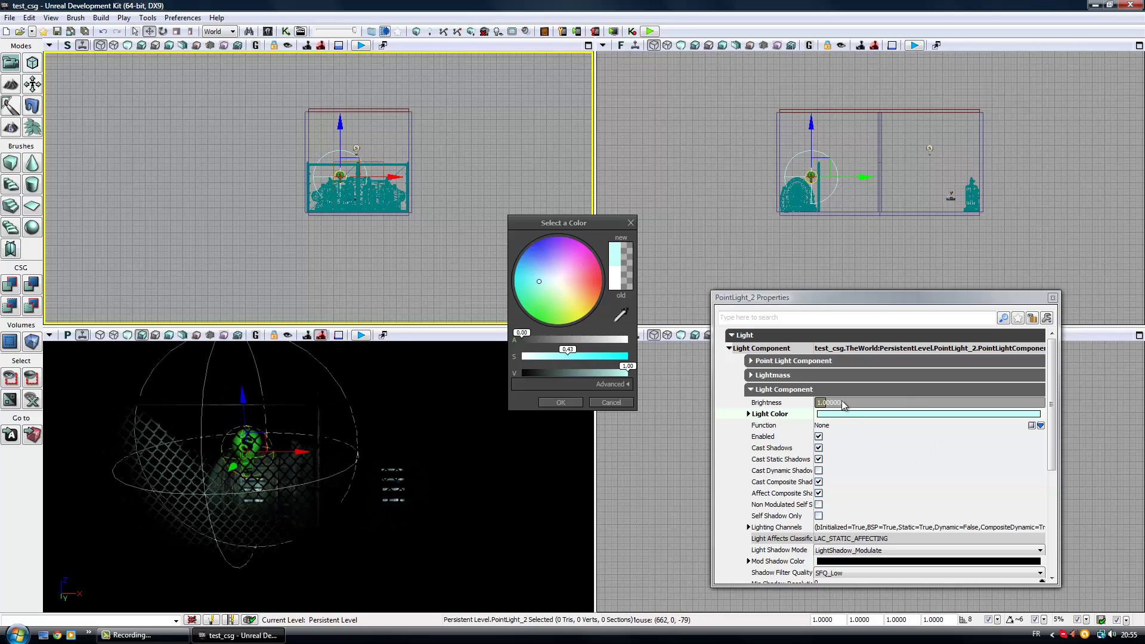
left_click_drag(844, 405, 839, 388)
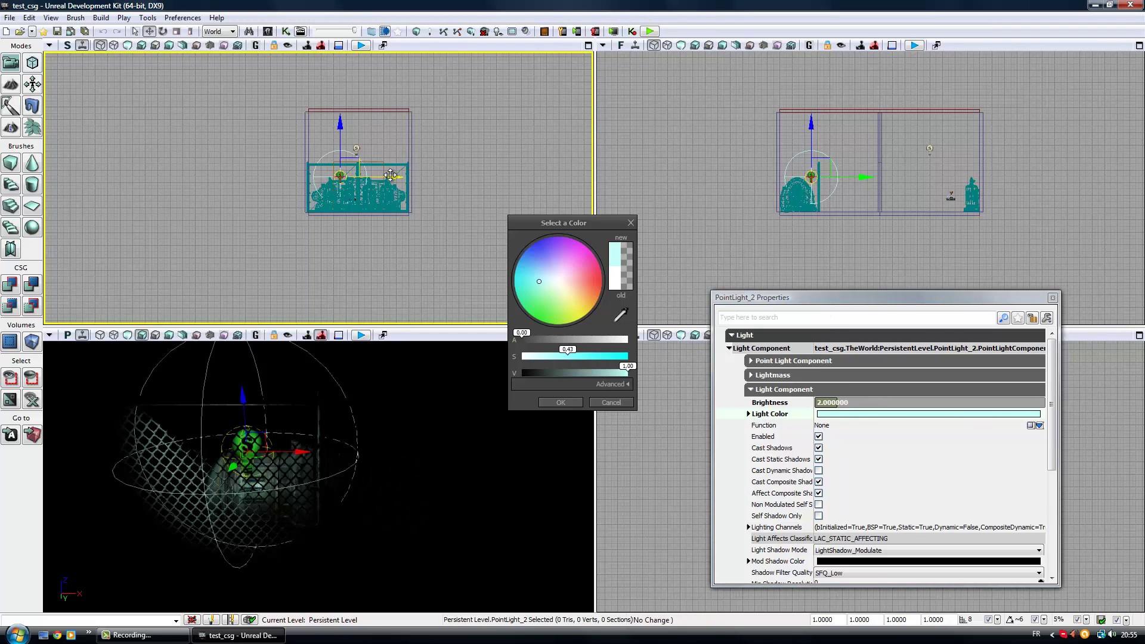
left_click_drag(378, 174, 414, 174)
left_click_drag(411, 174, 400, 173)
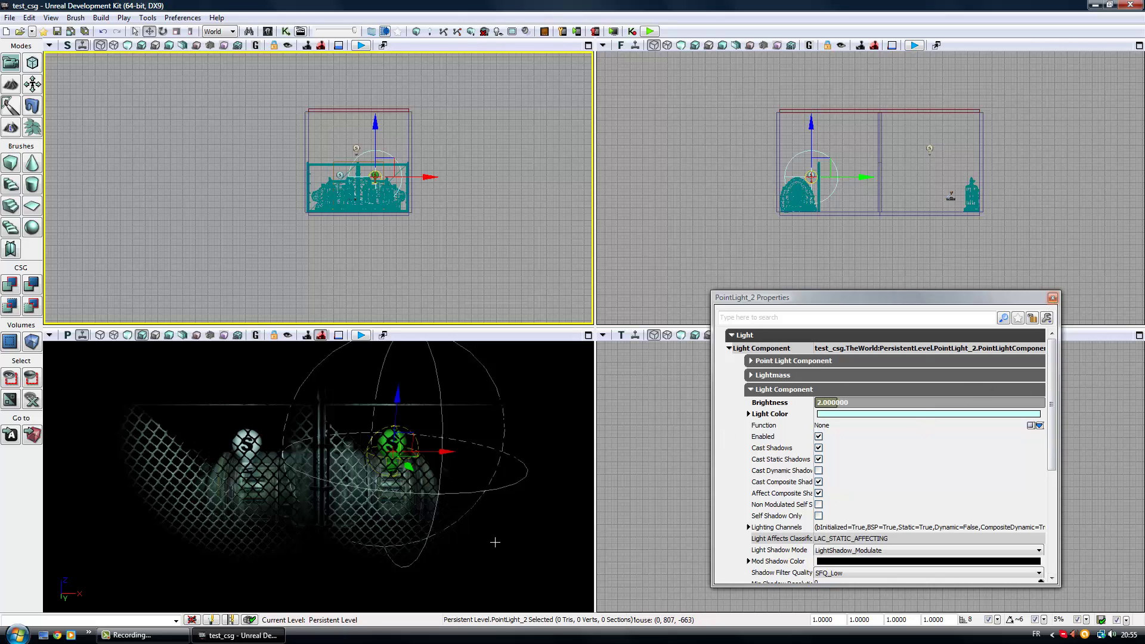
right_click_drag(481, 526, 381, 504)
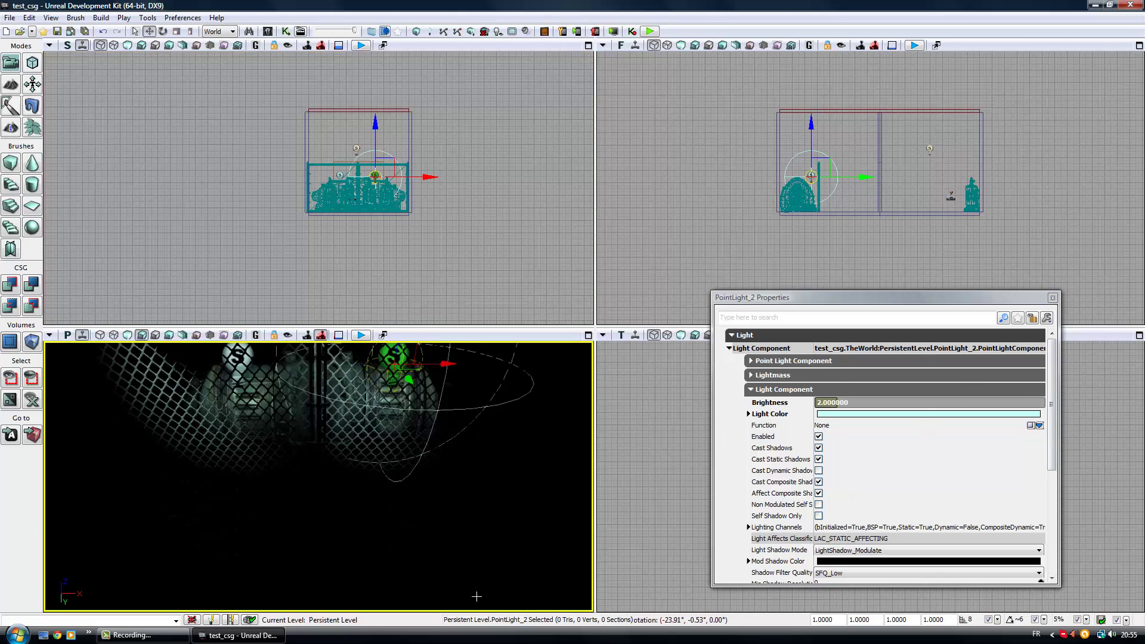
- Add a new point light via Add Actor, raise it, then delete it
right_click(322, 513)
mouse_move(405, 447)
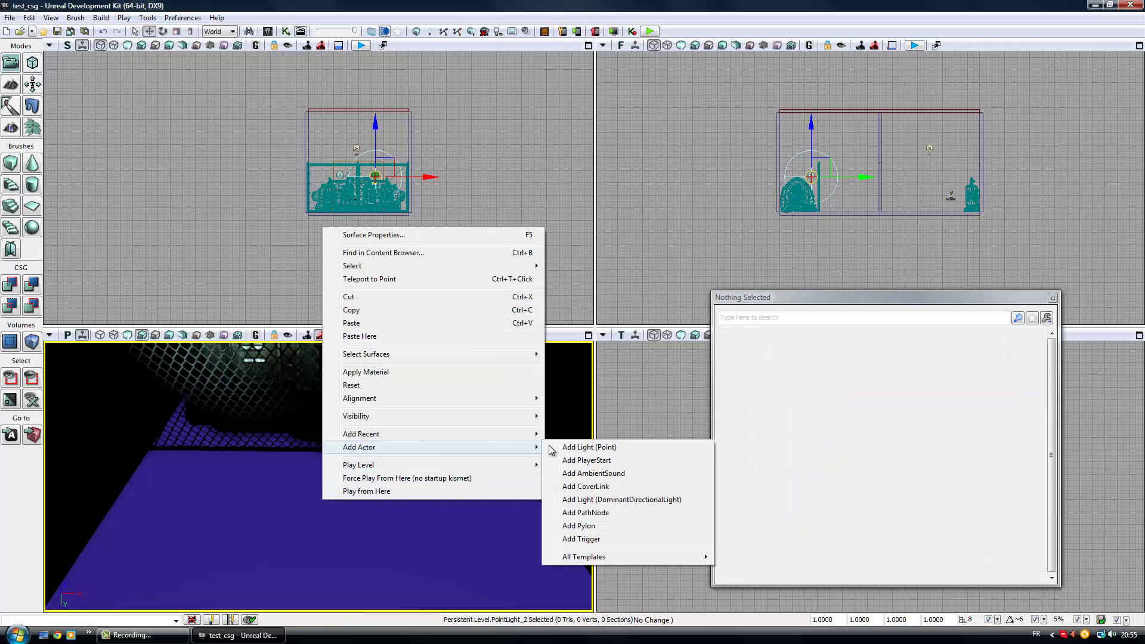
left_click(618, 447)
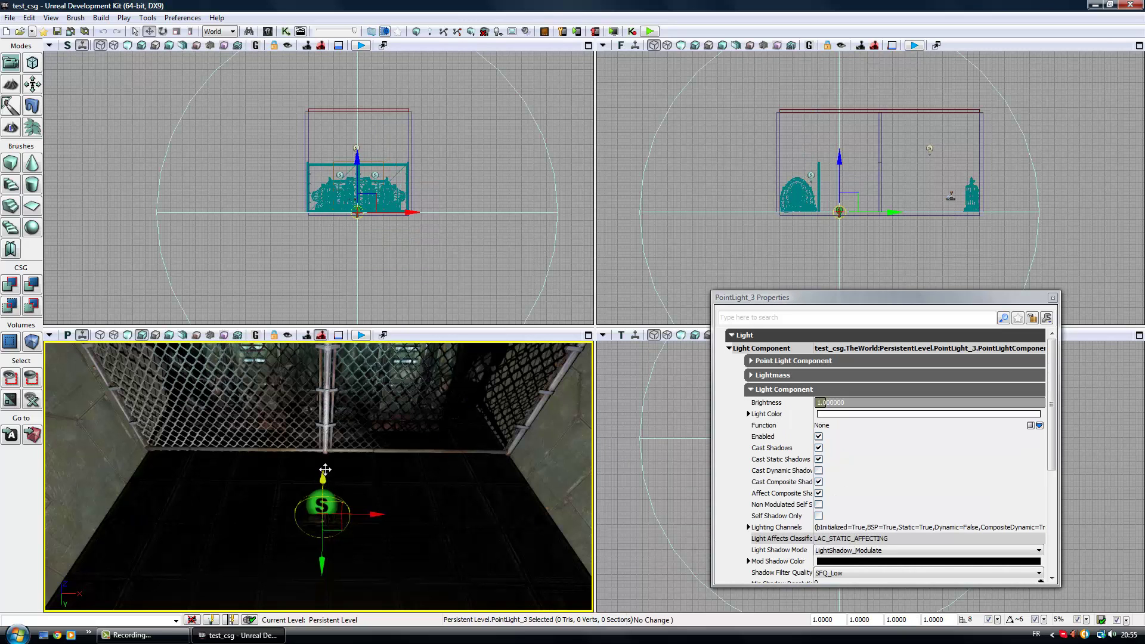
left_click_drag(325, 470, 331, 361)
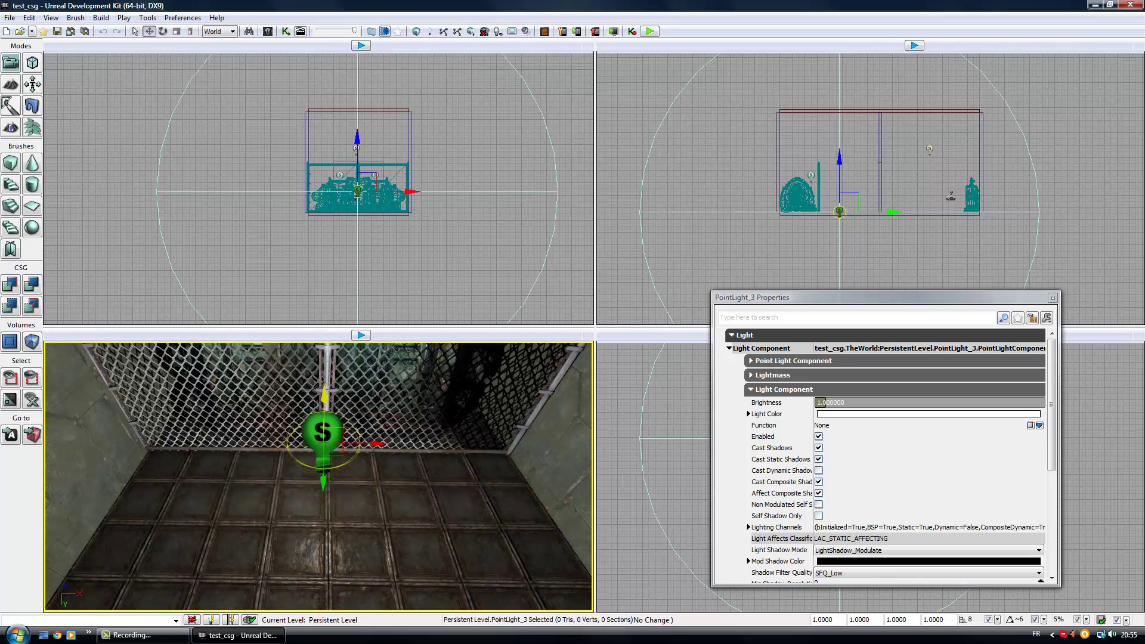
key("Delete")
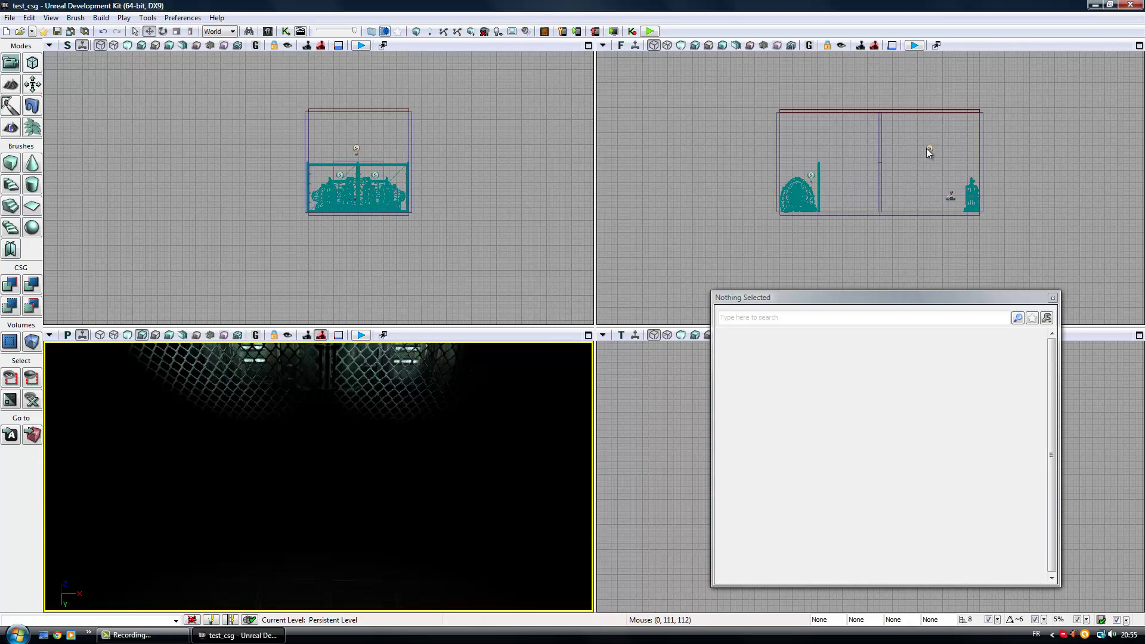
- Move PointLight_1 well to the left and higher in the room
left_click(929, 149)
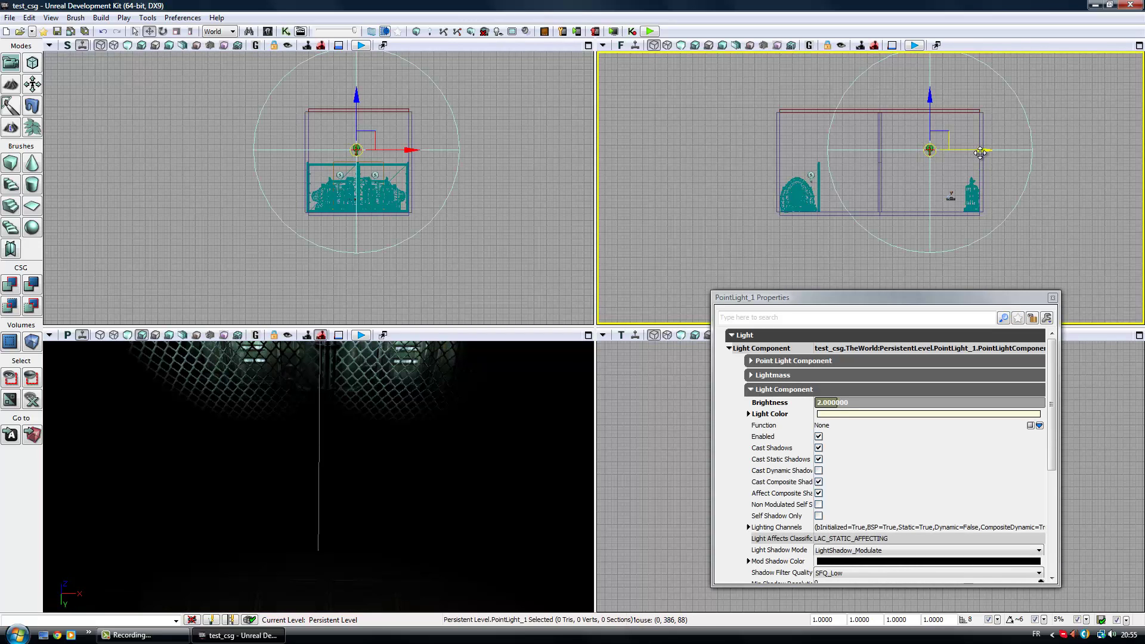
left_click_drag(952, 150, 921, 148)
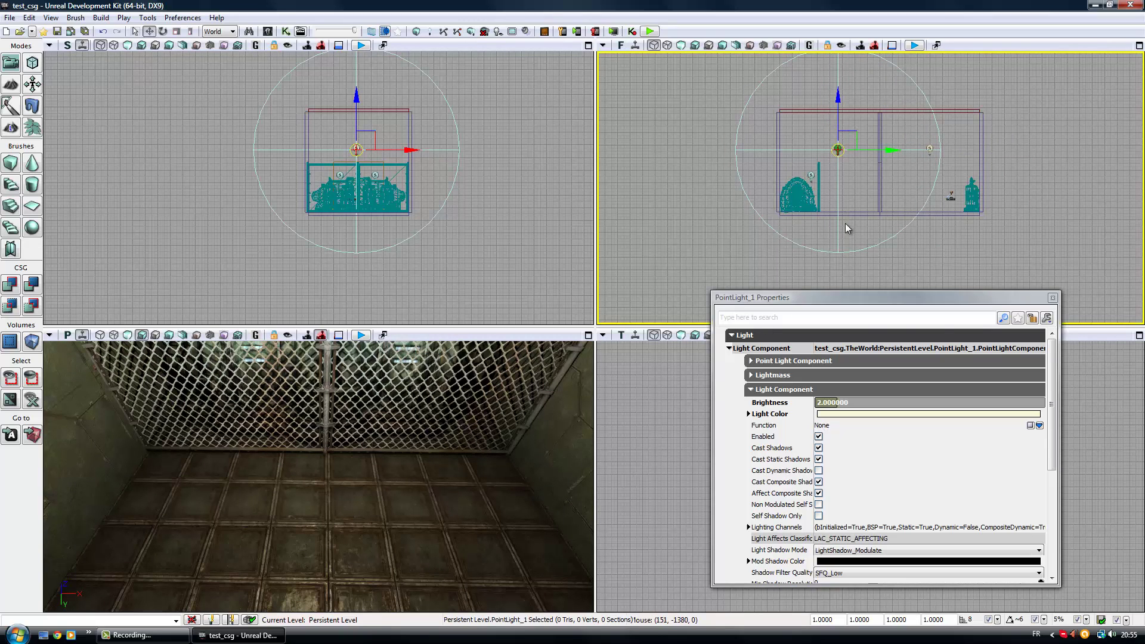
left_click_drag(890, 146, 898, 146)
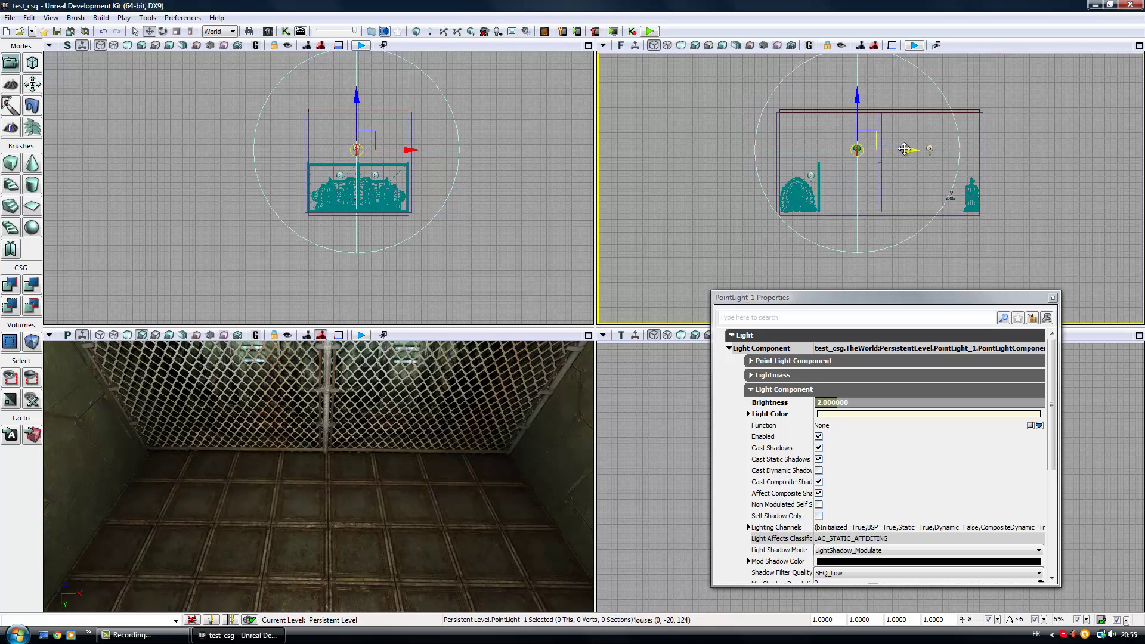
mouse_move(903, 149)
left_mouse_down()
mouse_move(861, 148)
mouse_move(871, 148)
left_mouse_up()
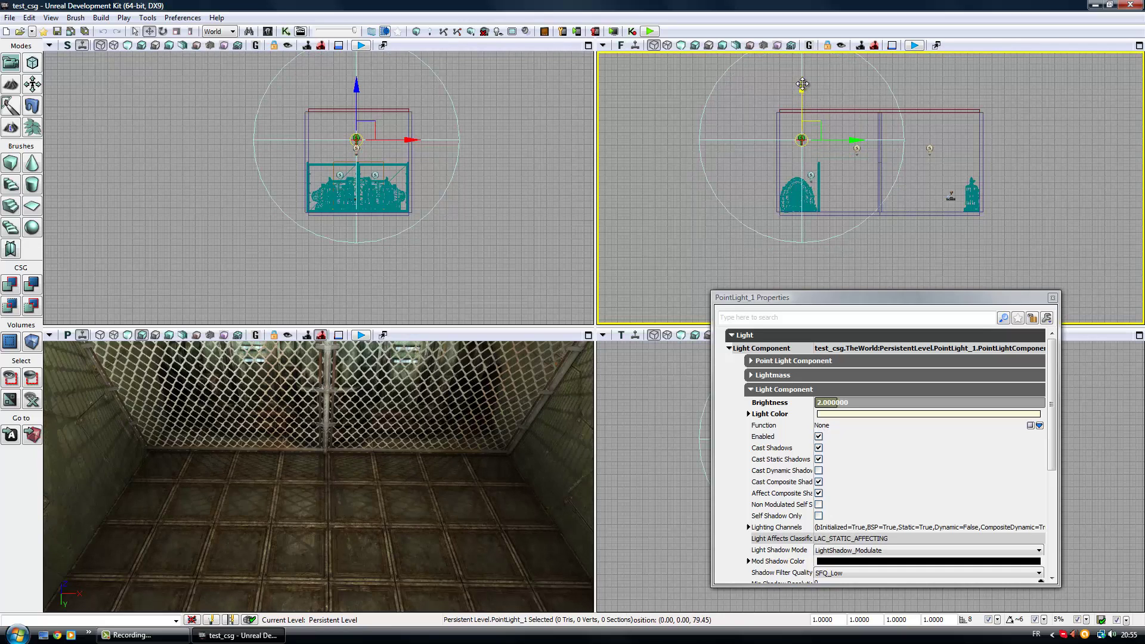
left_click_drag(800, 96, 859, 137)
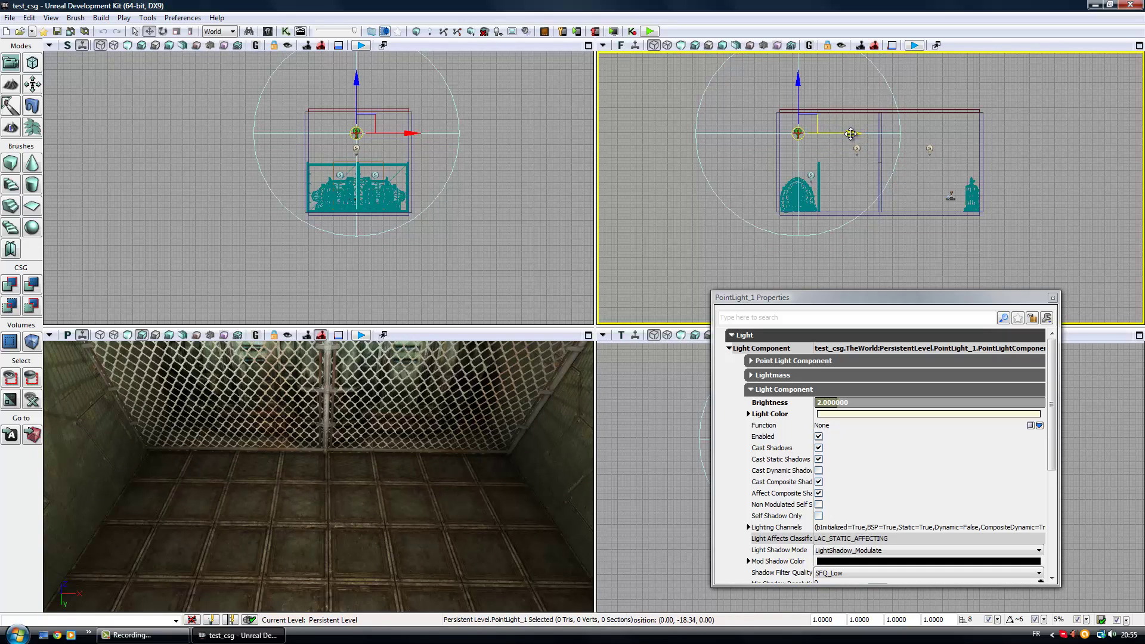
- Rebuild paths and set the lighting build quality to Production
left_click(417, 32)
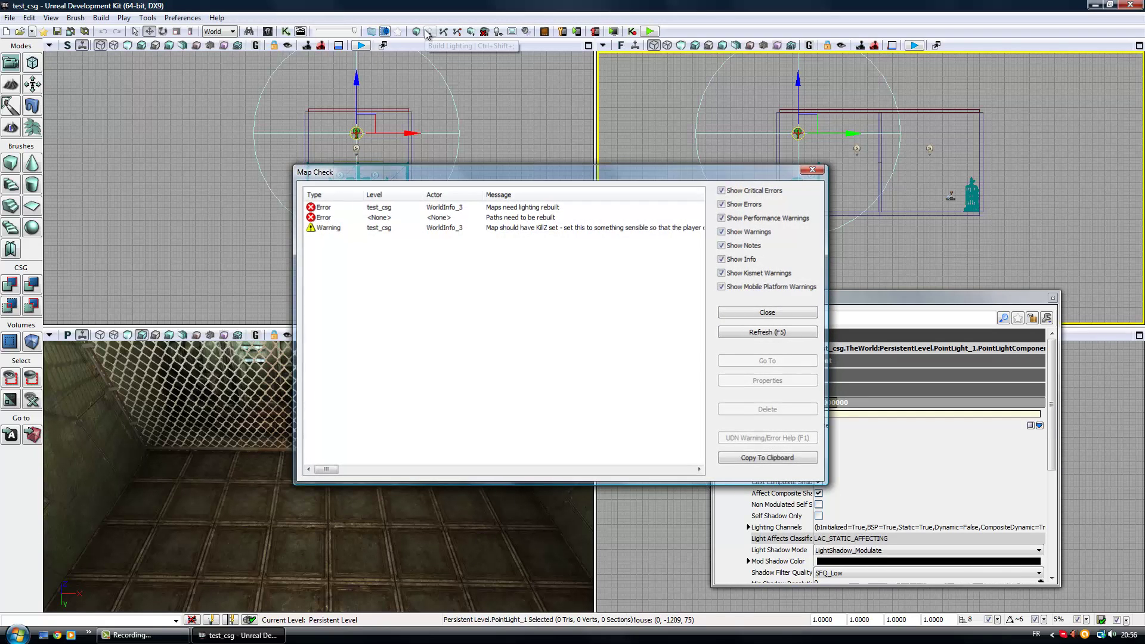
left_click(428, 31)
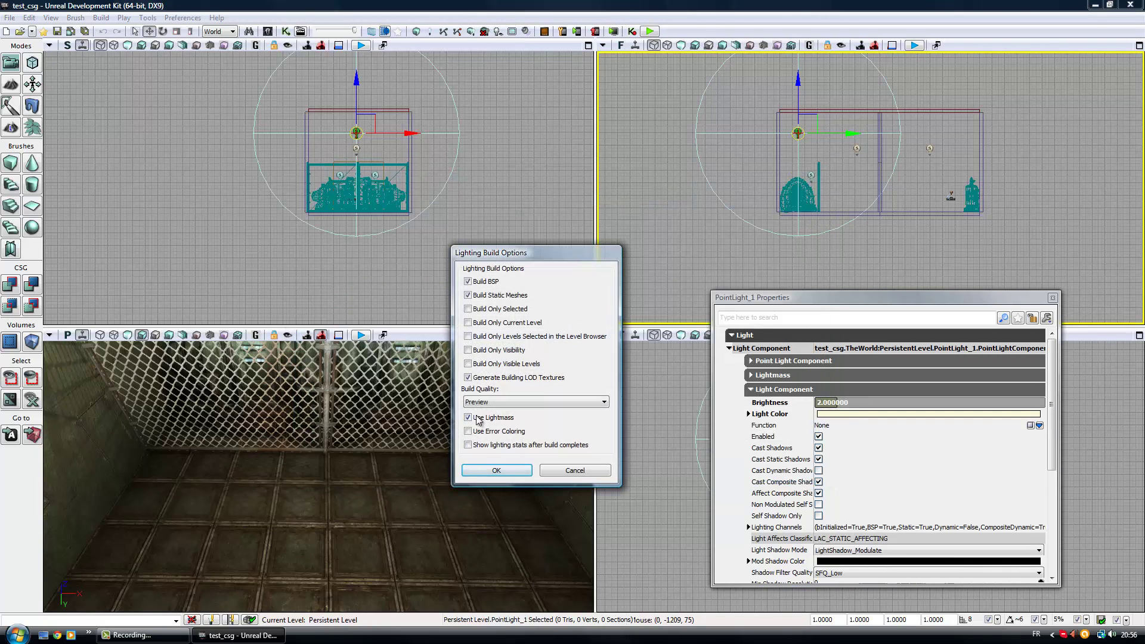
left_click(481, 403)
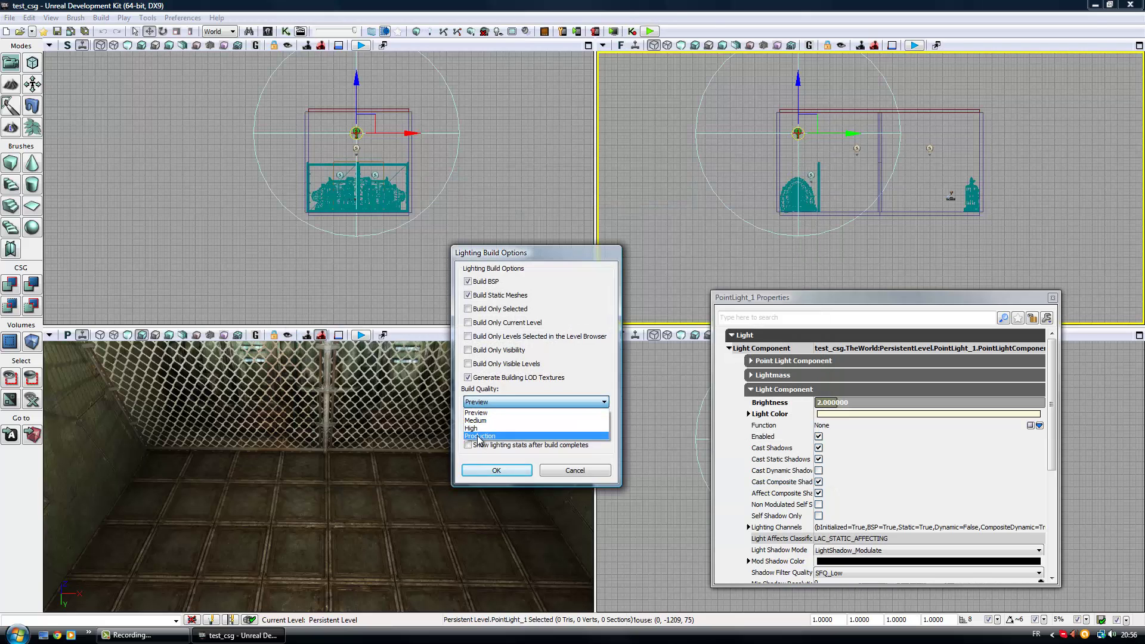
left_click(479, 437)
- Build the lighting, dismiss the Map Check report, and play the level in an editor preview
left_click(486, 470)
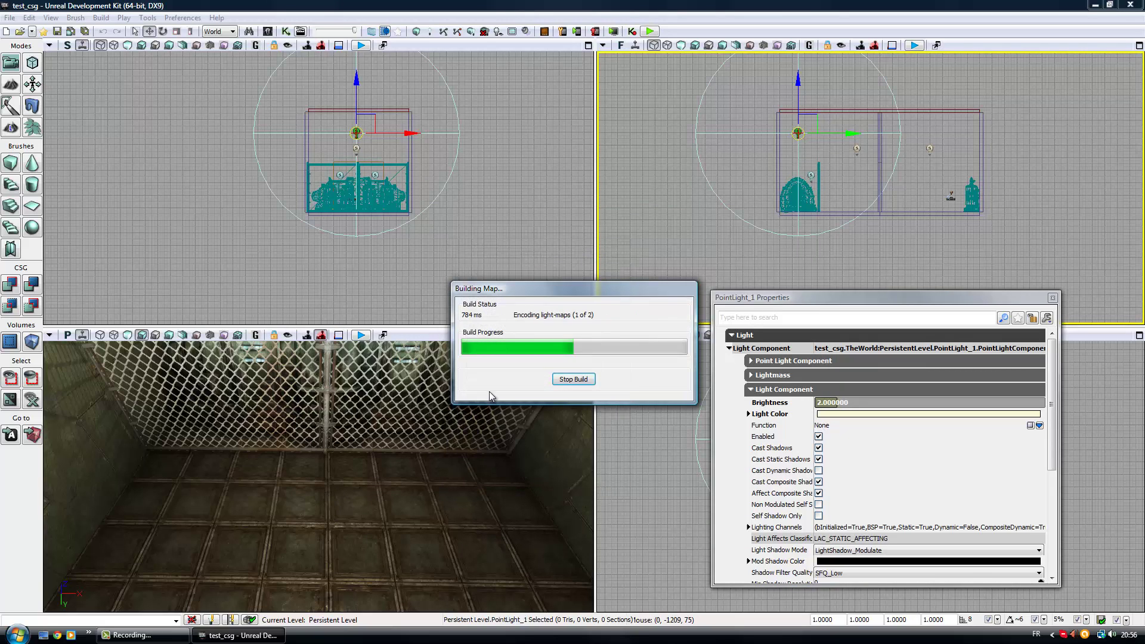
left_click(444, 32)
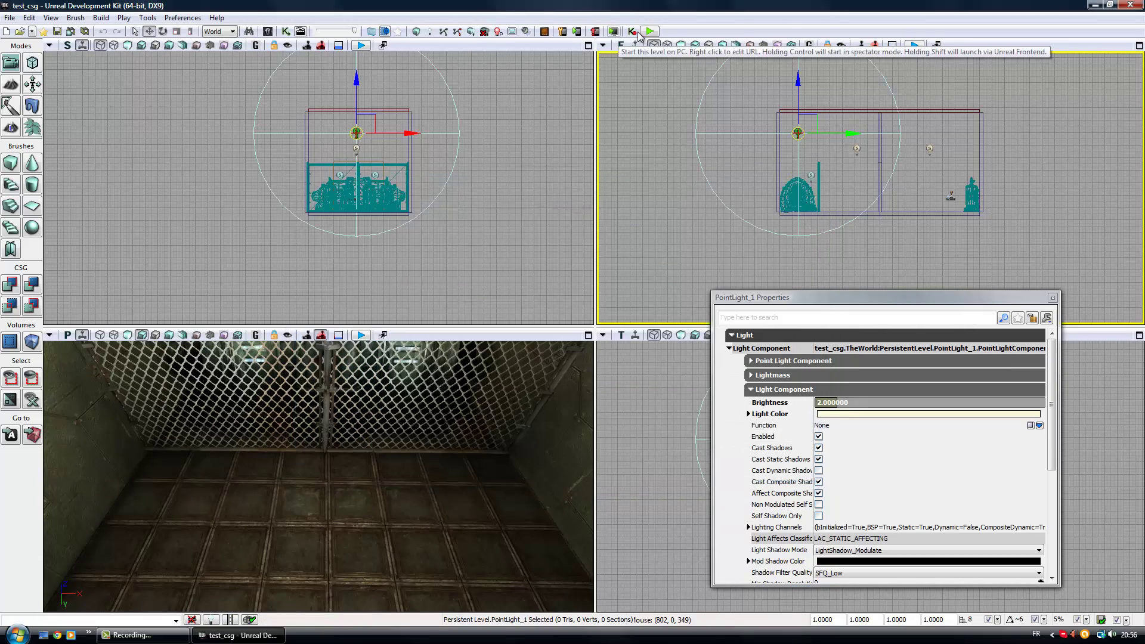
left_click(651, 31)
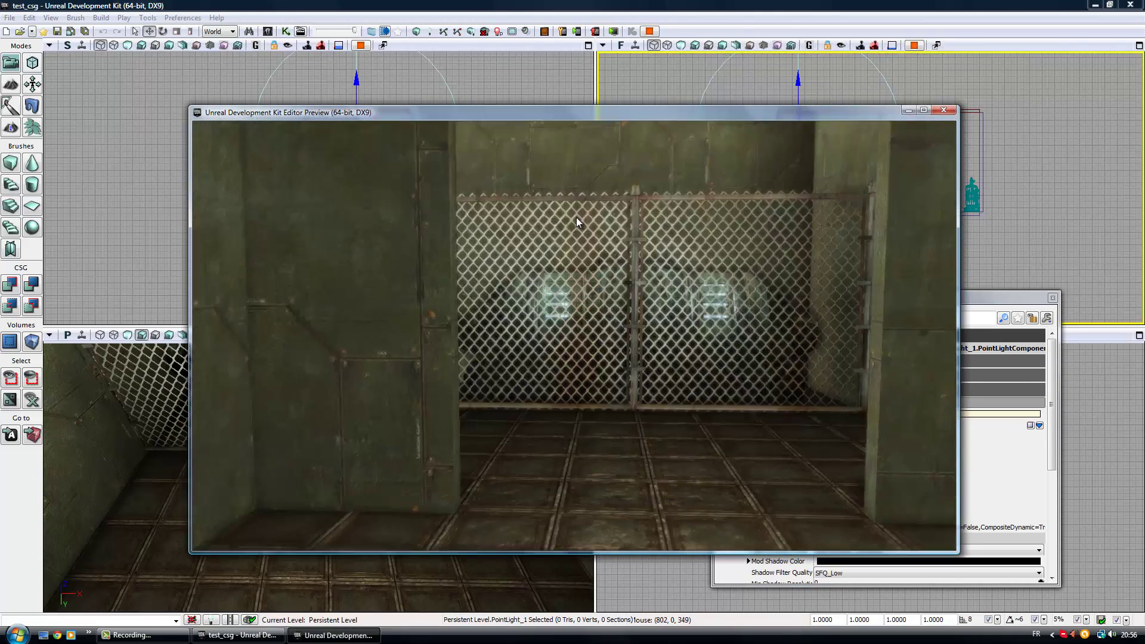
- Walk up to the chain-link fence and gate, viewing it close-up and from the tiled floor
key("w")
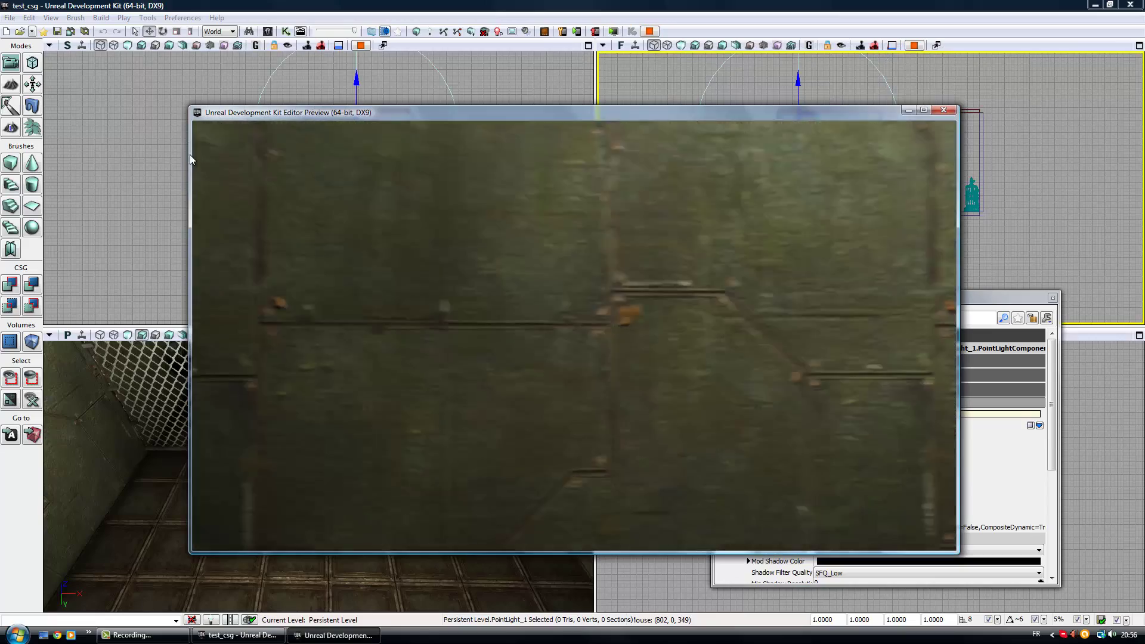
key("s")
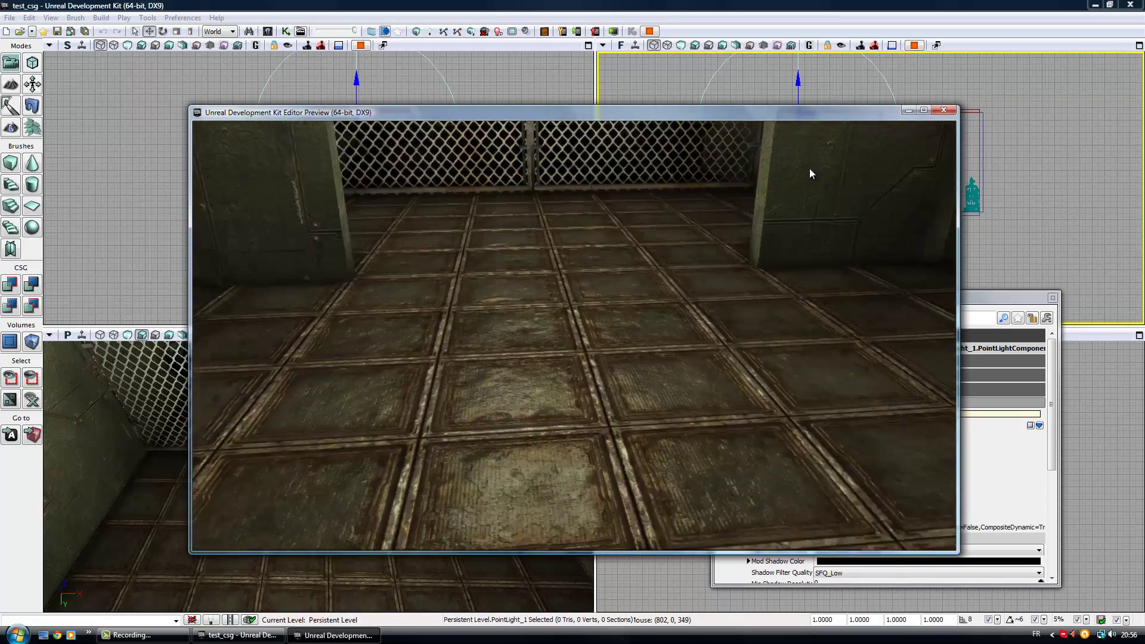
key("s")
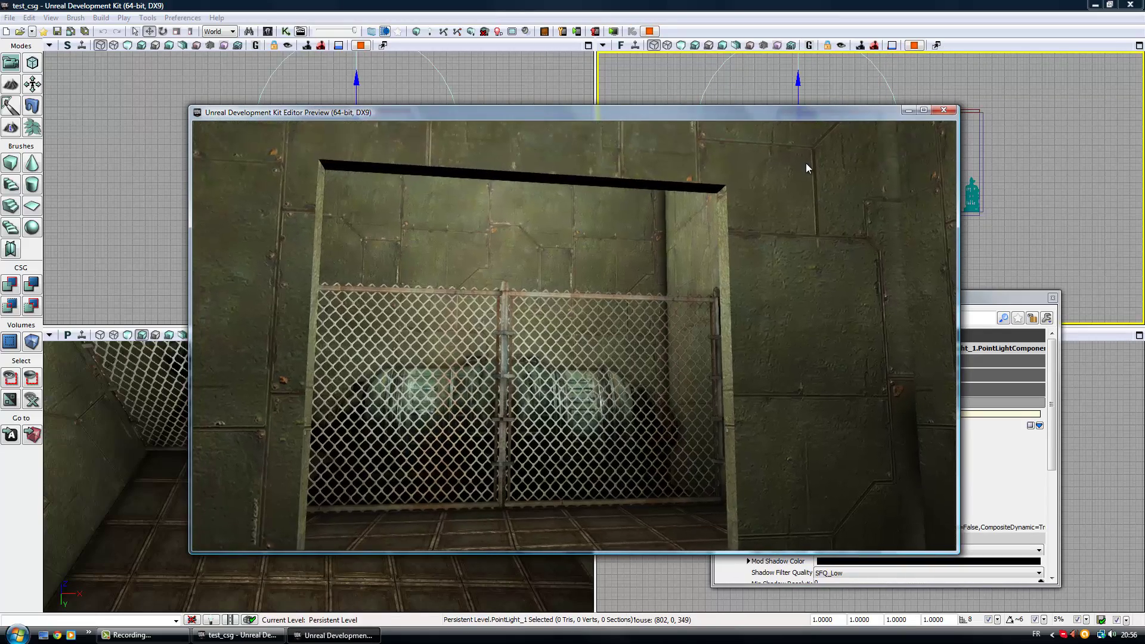
key("w")
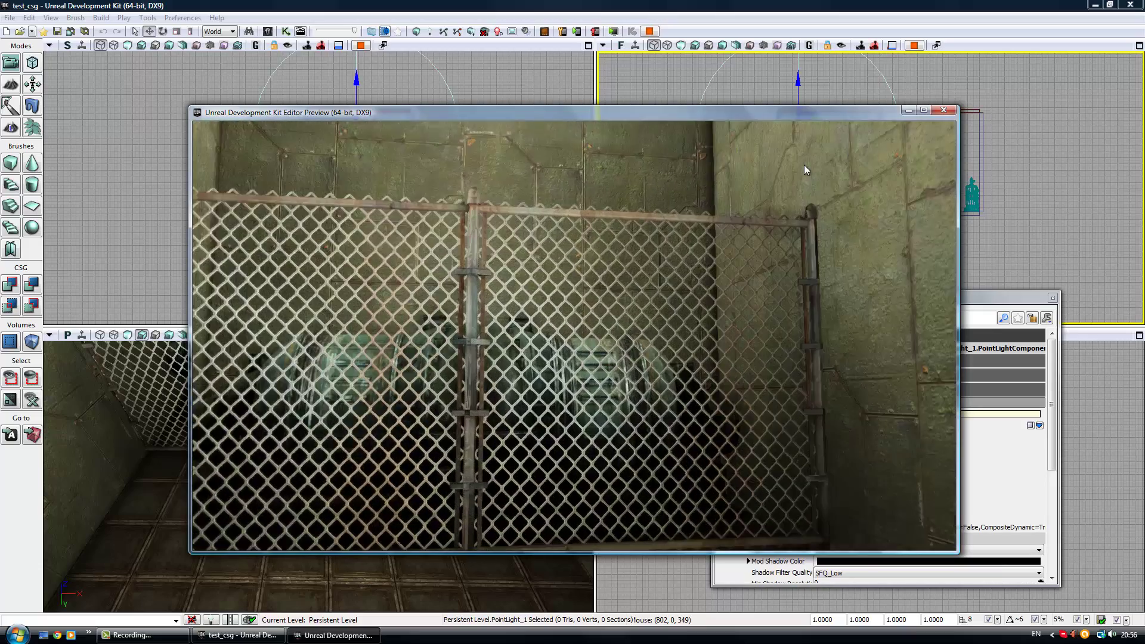
key("w")
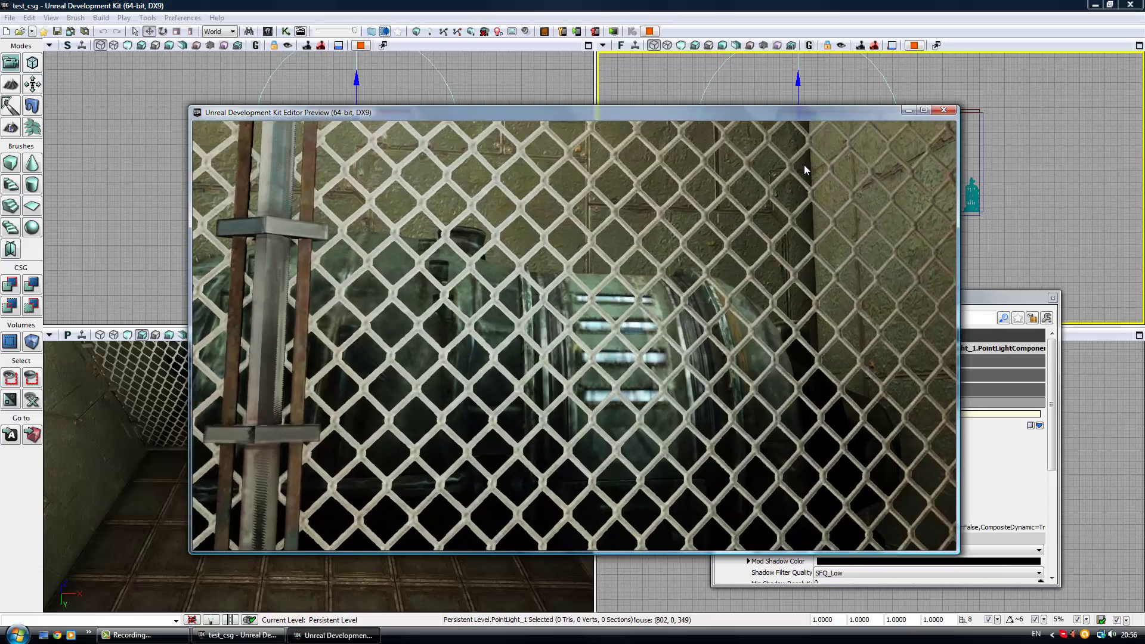
key("s")
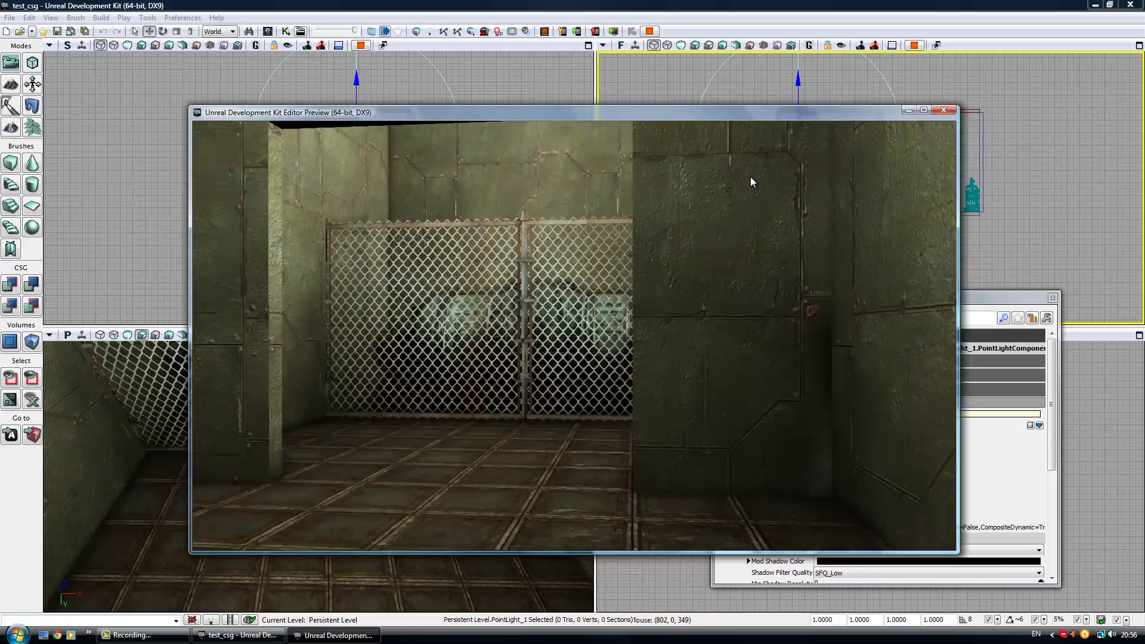
key("w")
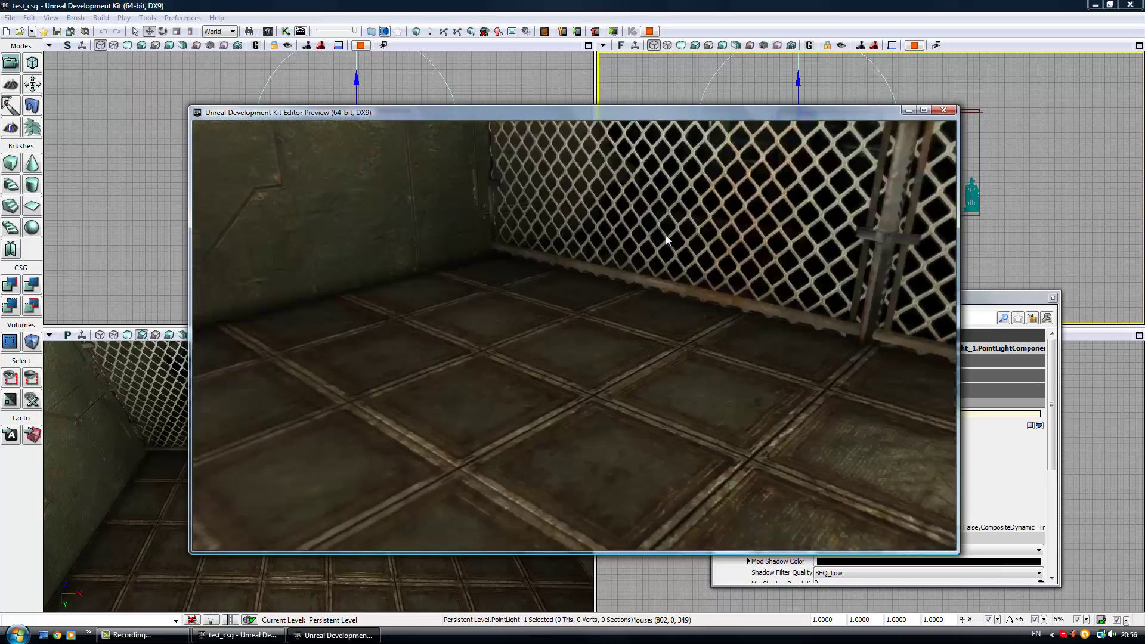
key("w")
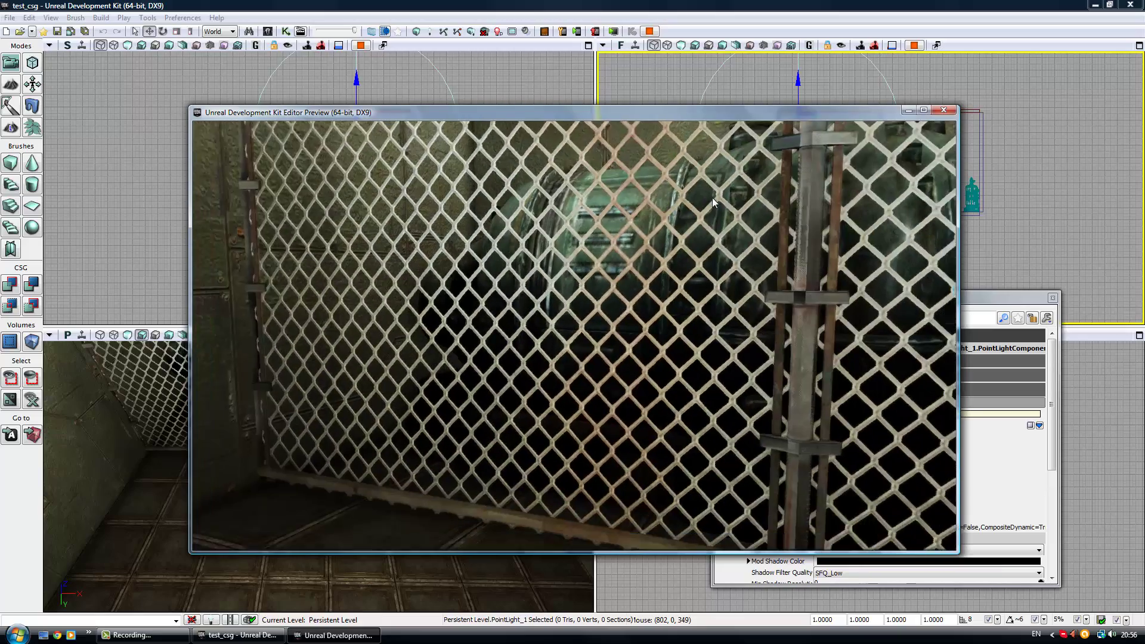
key("w")
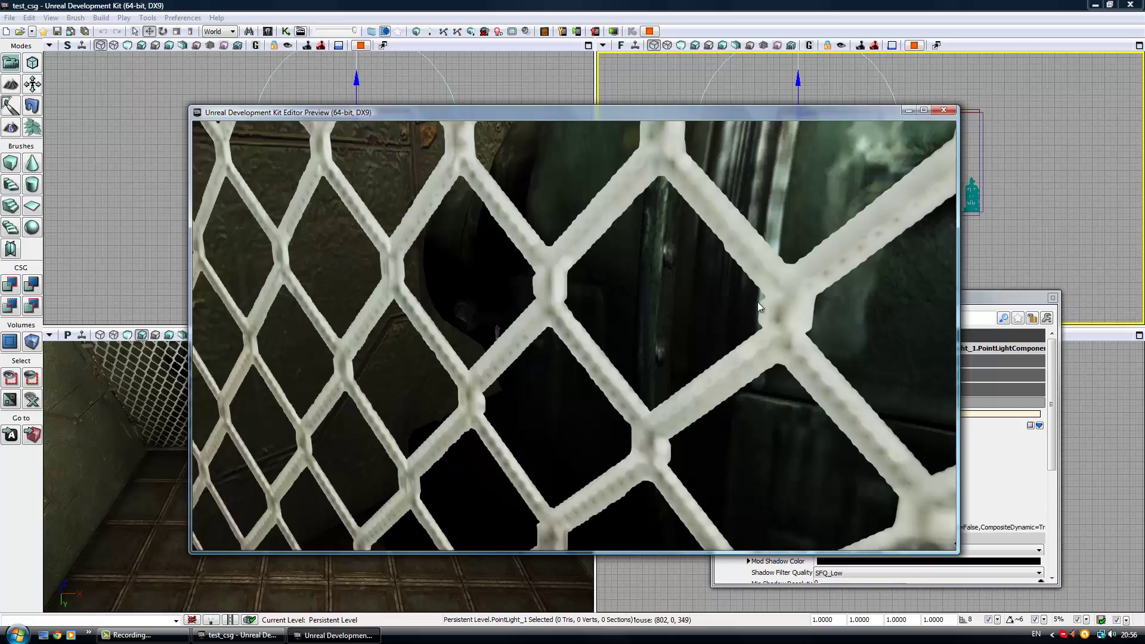
key("s")
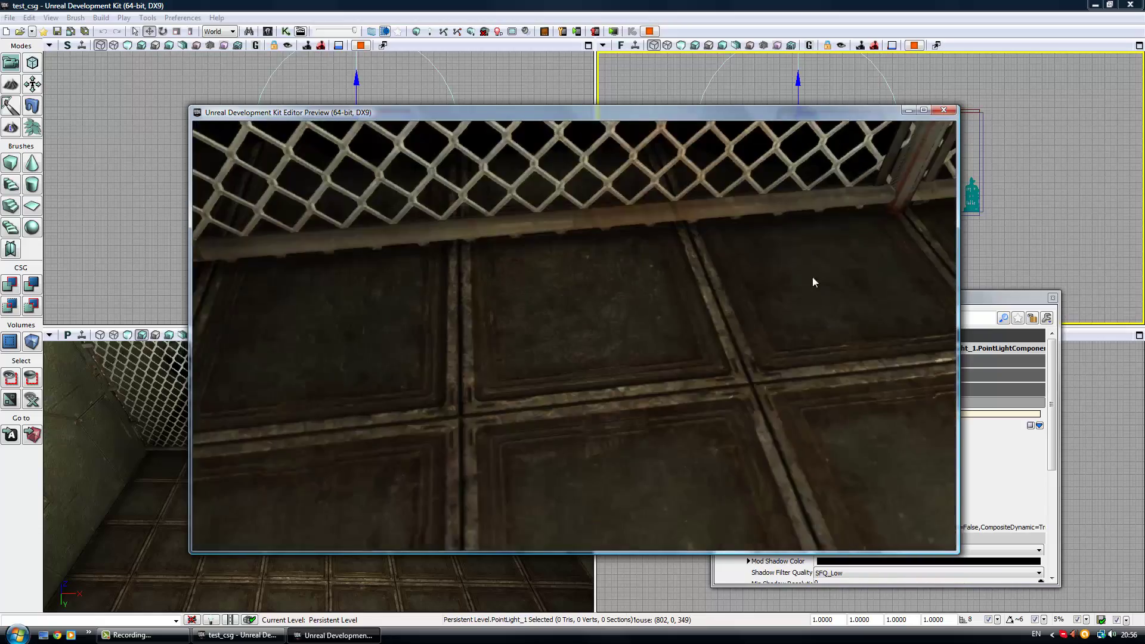
key("w")
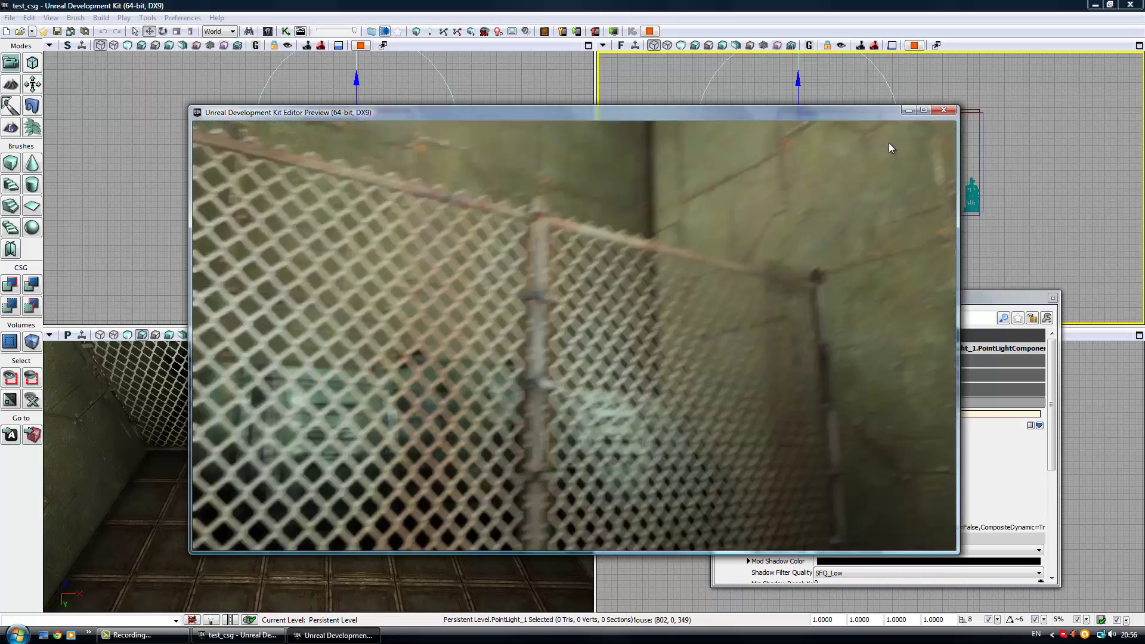
key("s")
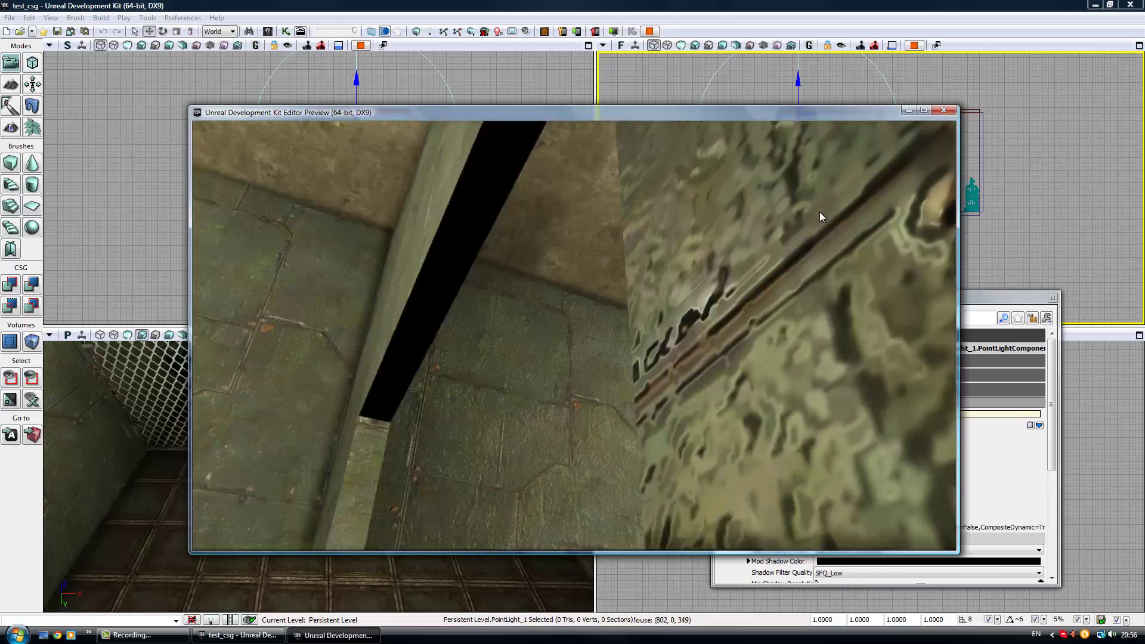
- Look over the ceiling beam, riveted walls and barrels, walk into the pillar corner, then exit the preview
key("s")
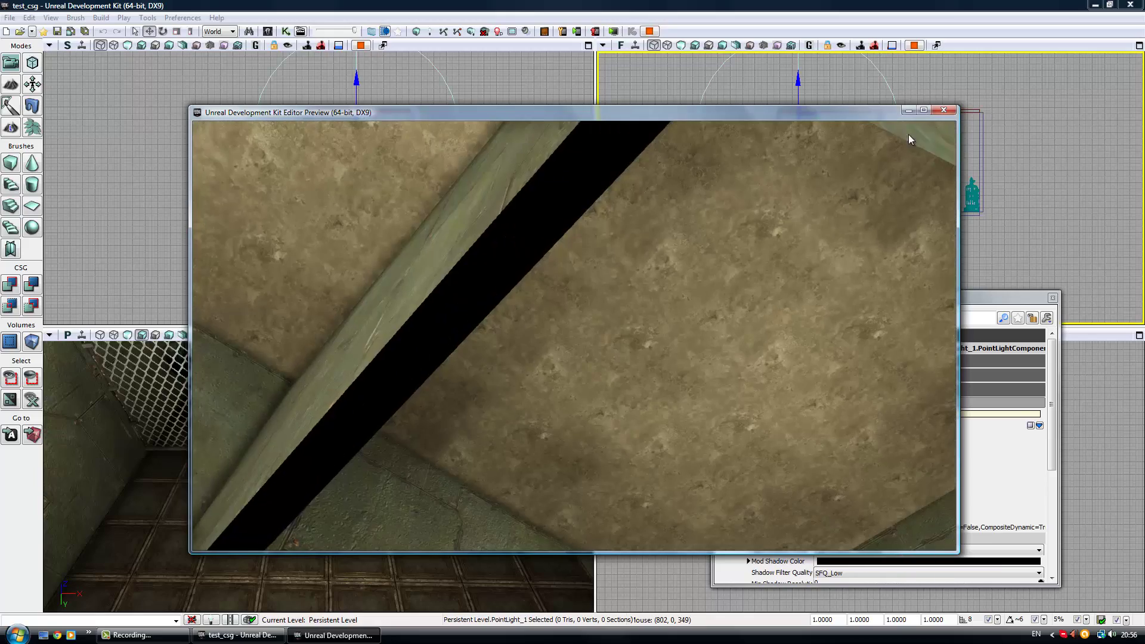
key("s")
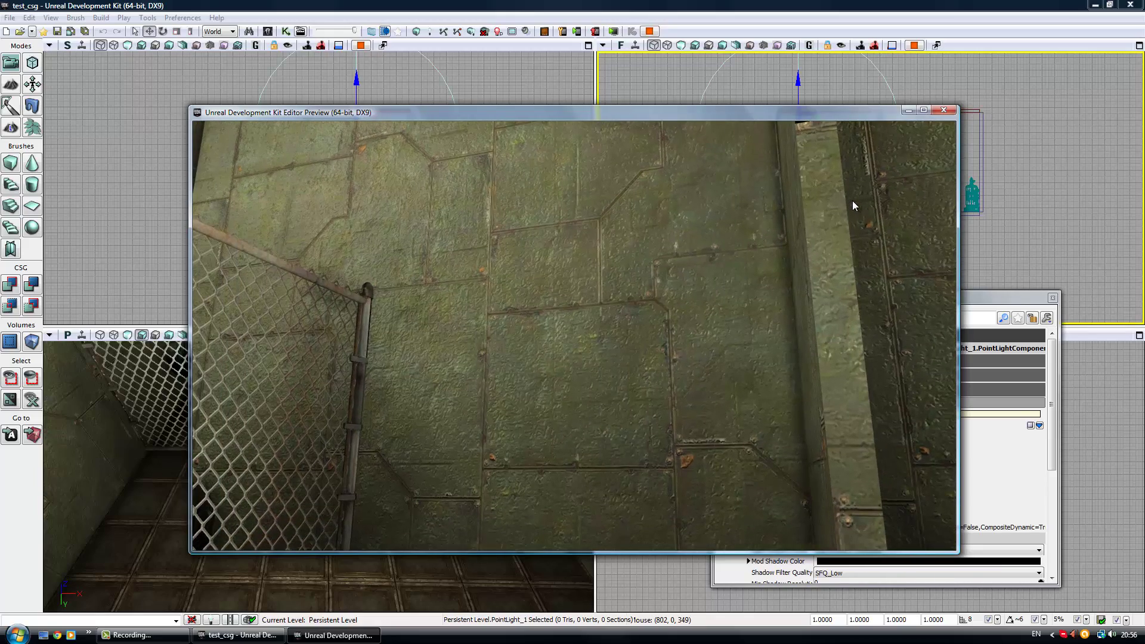
key("s")
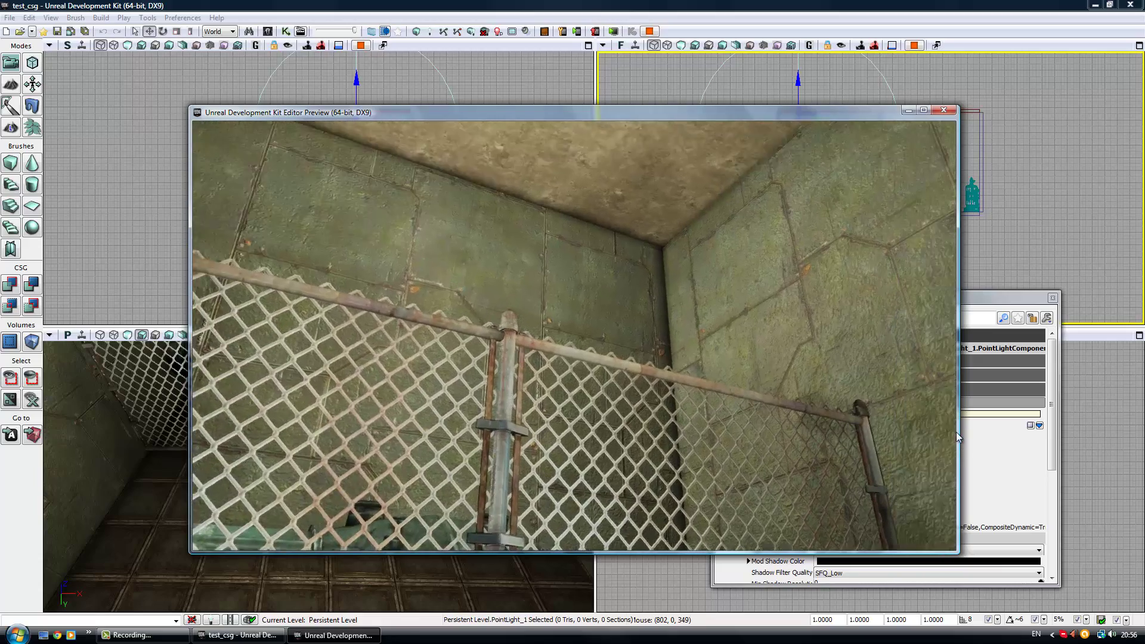
key("w")
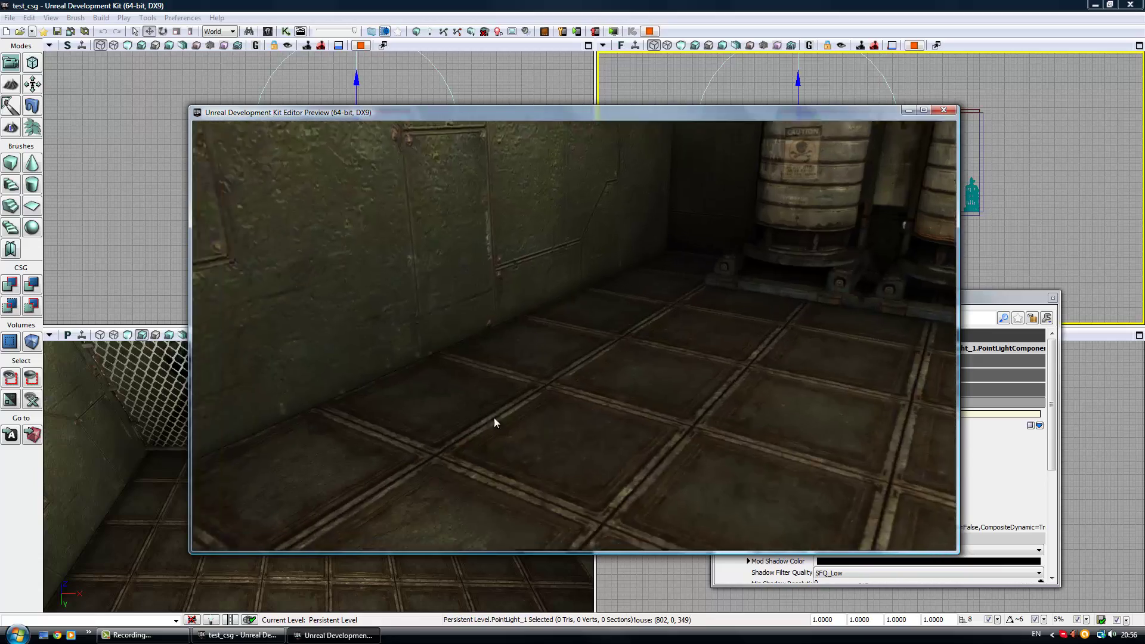
key("w")
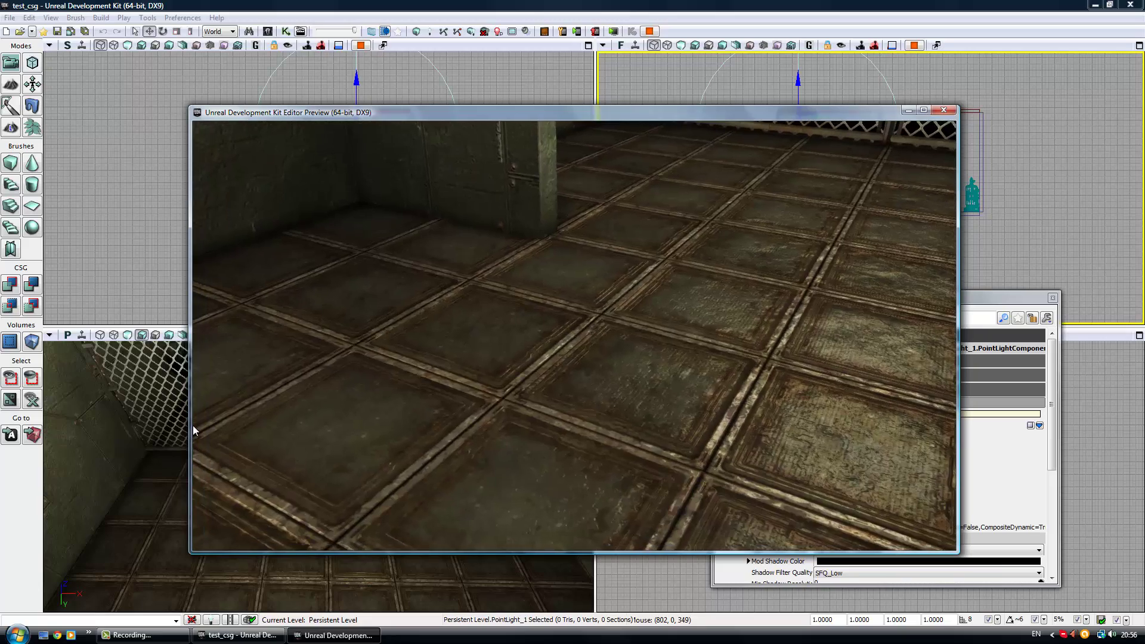
key("w")
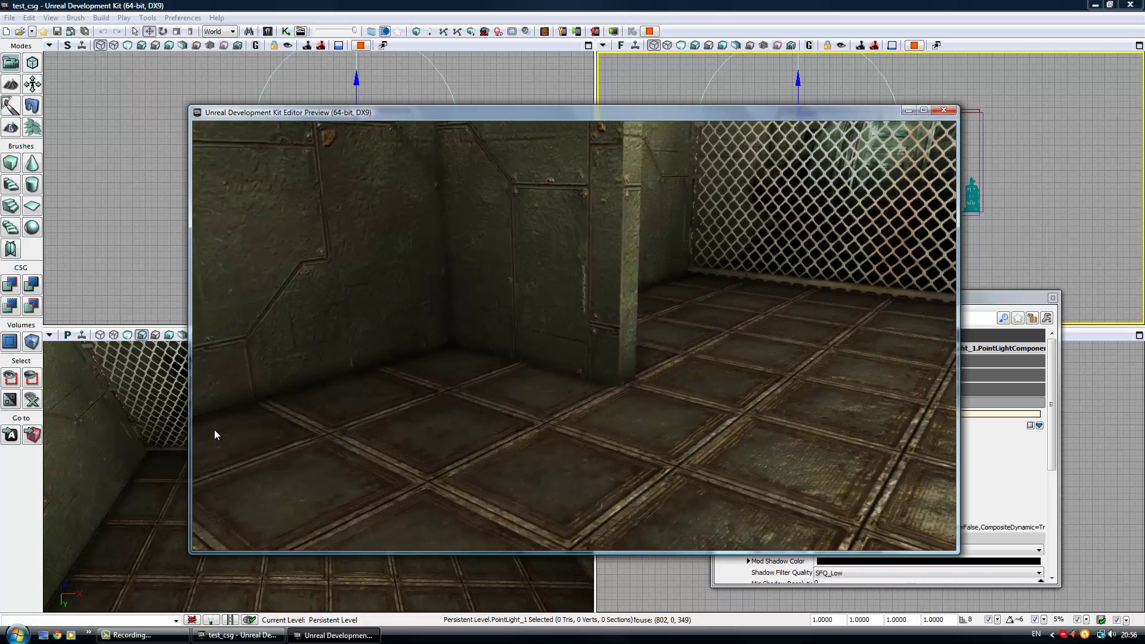
key("w")
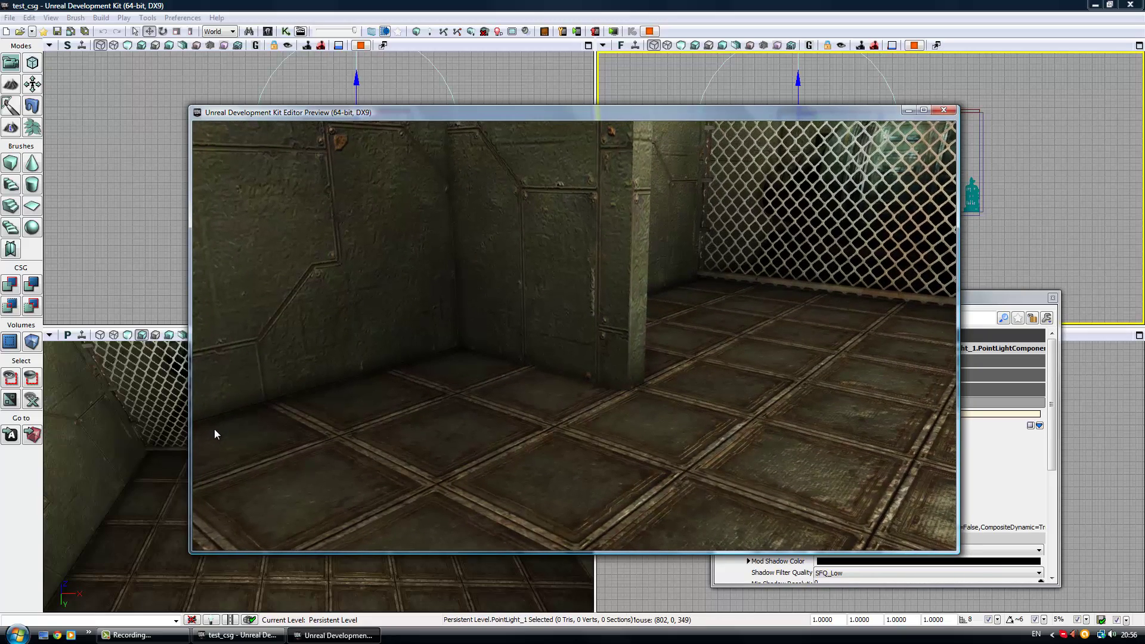
key("w")
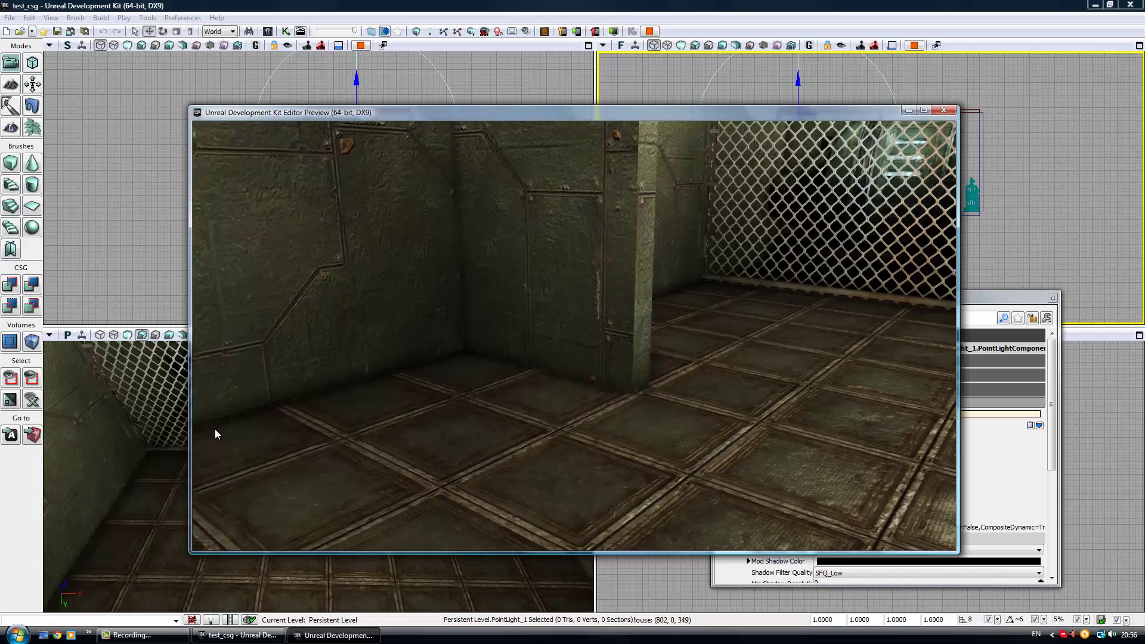
key("w")
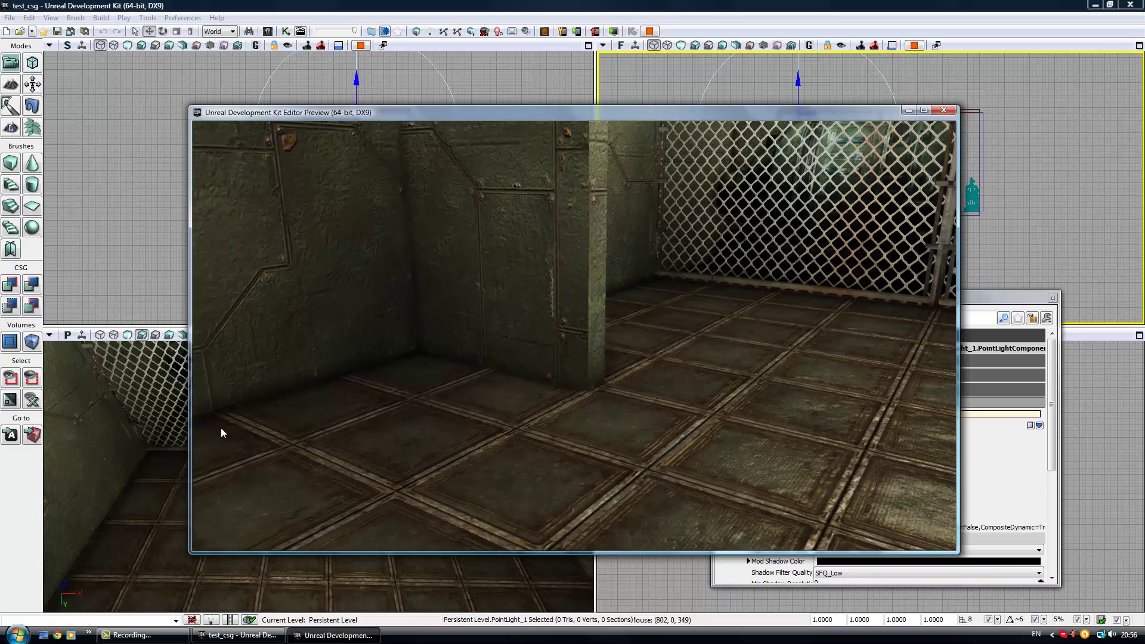
key("w")
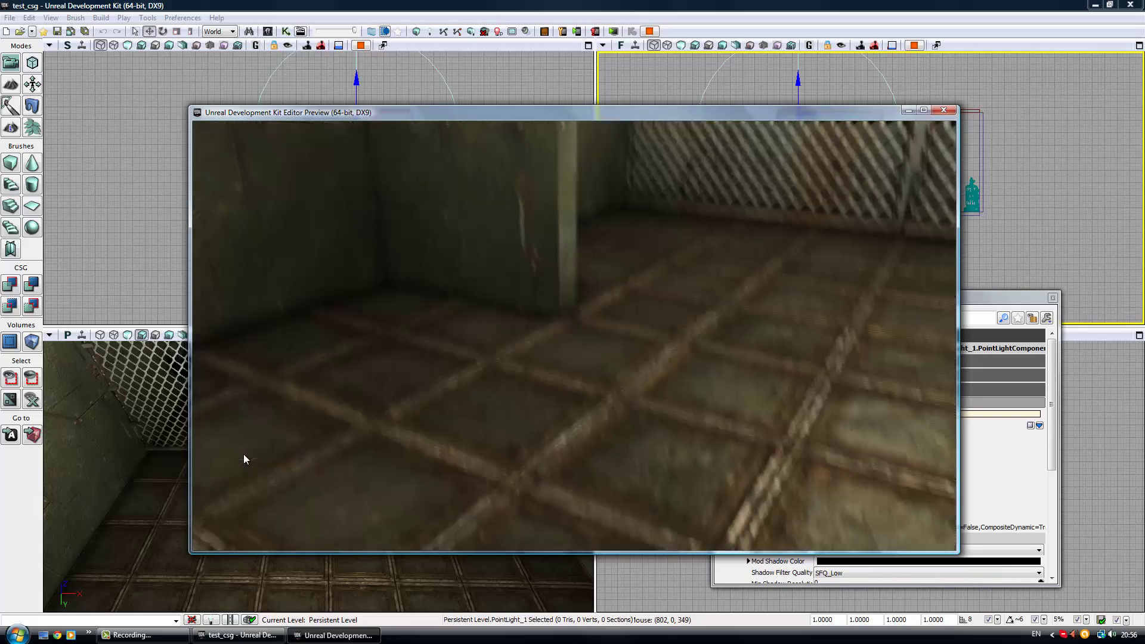
key("Escape")
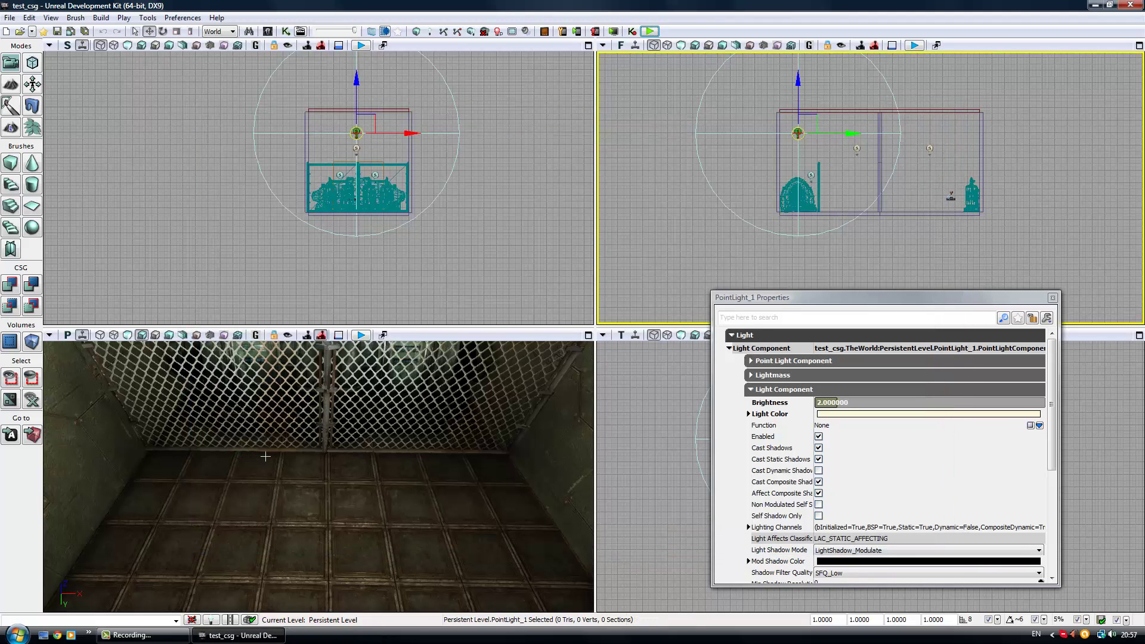